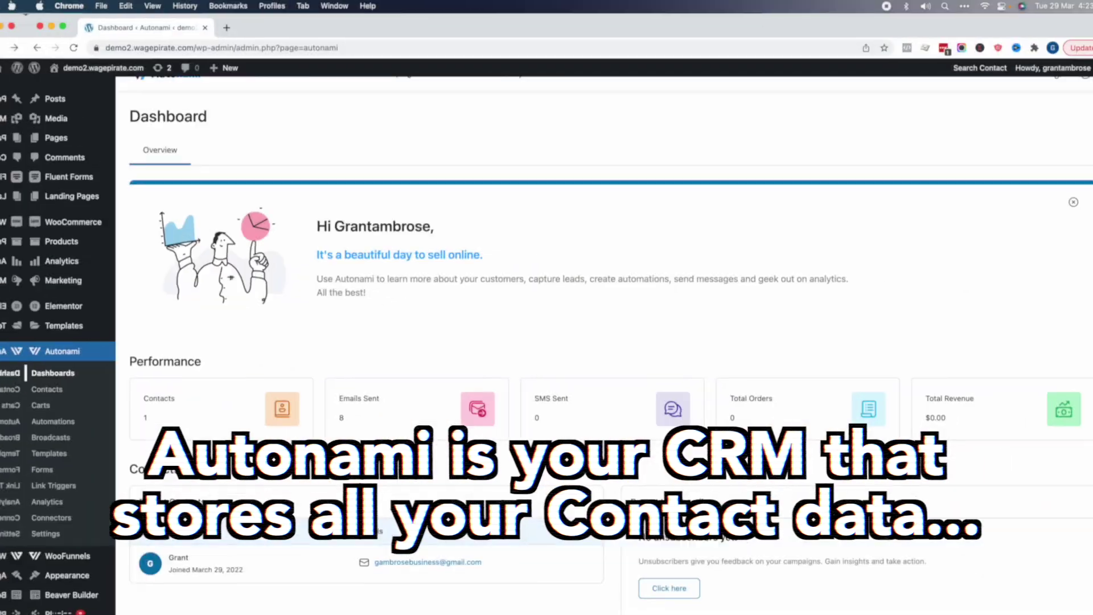
- Submit the Top 10 WordPress Plugins opt-in form with a name and email
left_click_drag(1083, 183, 1085, 284)
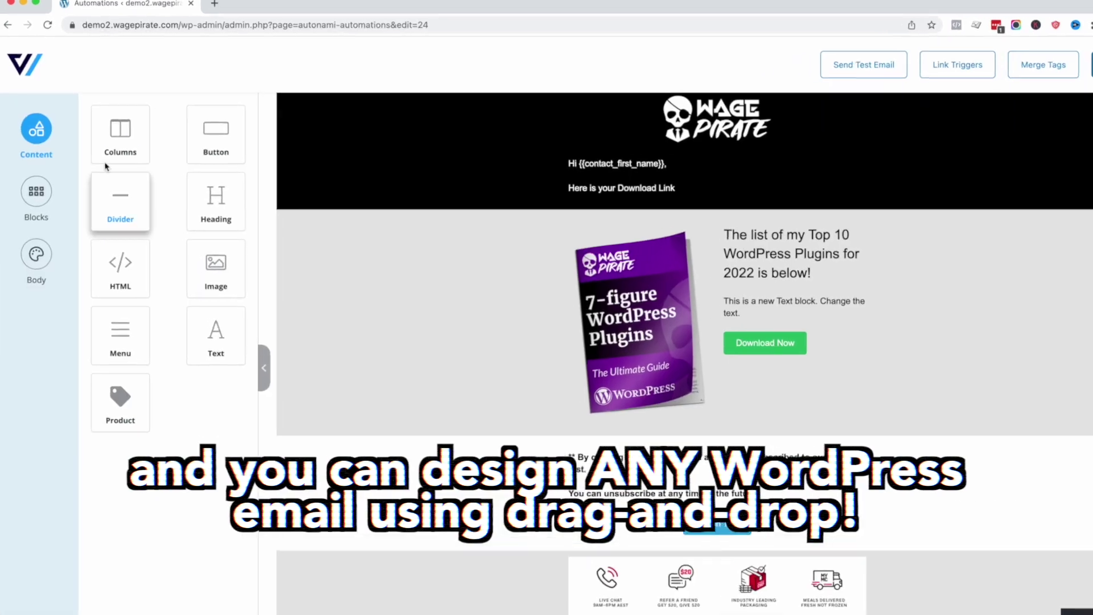
left_click_drag(117, 134, 639, 203)
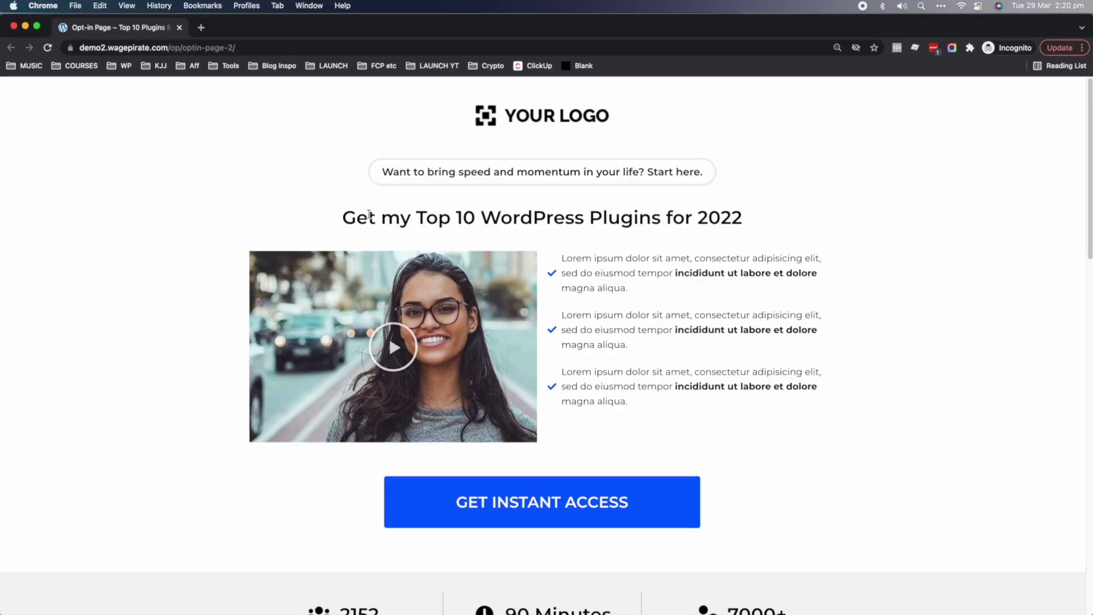
left_click_drag(369, 215, 750, 208)
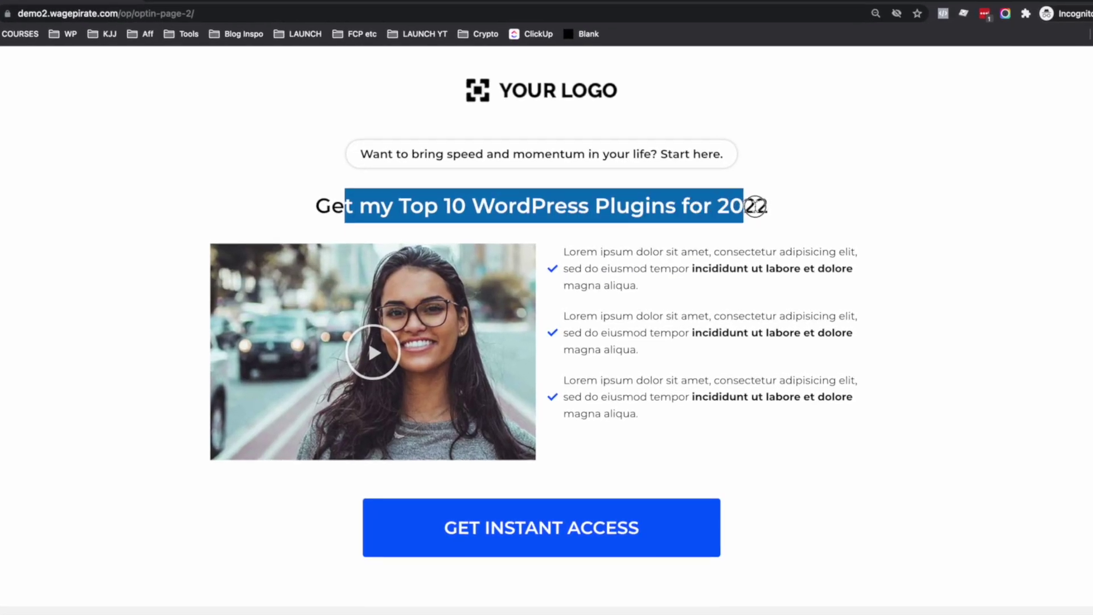
left_click(524, 535)
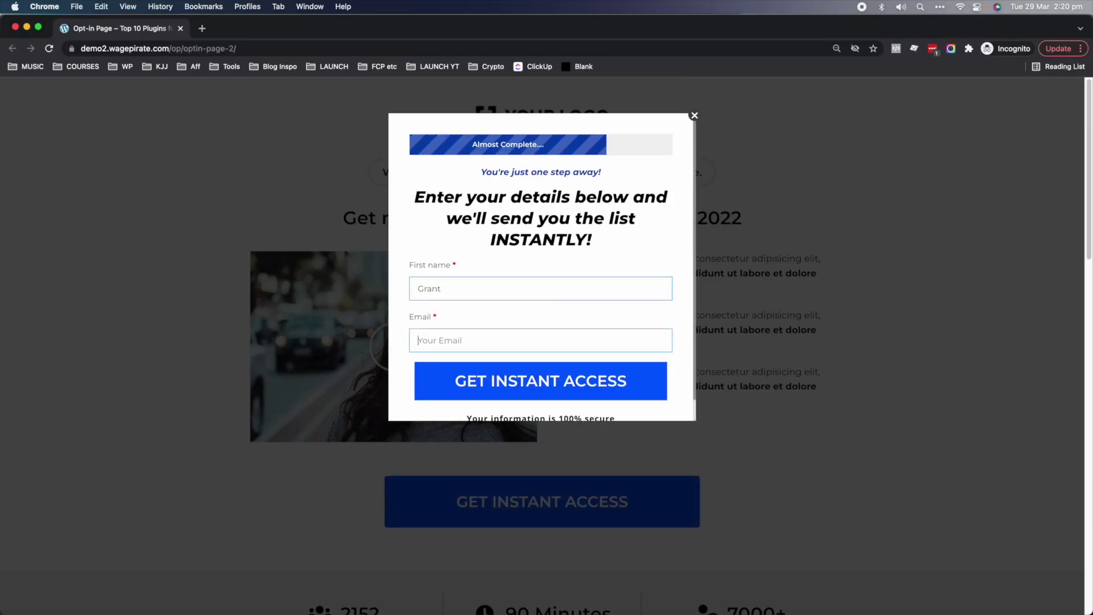
left_click(561, 372)
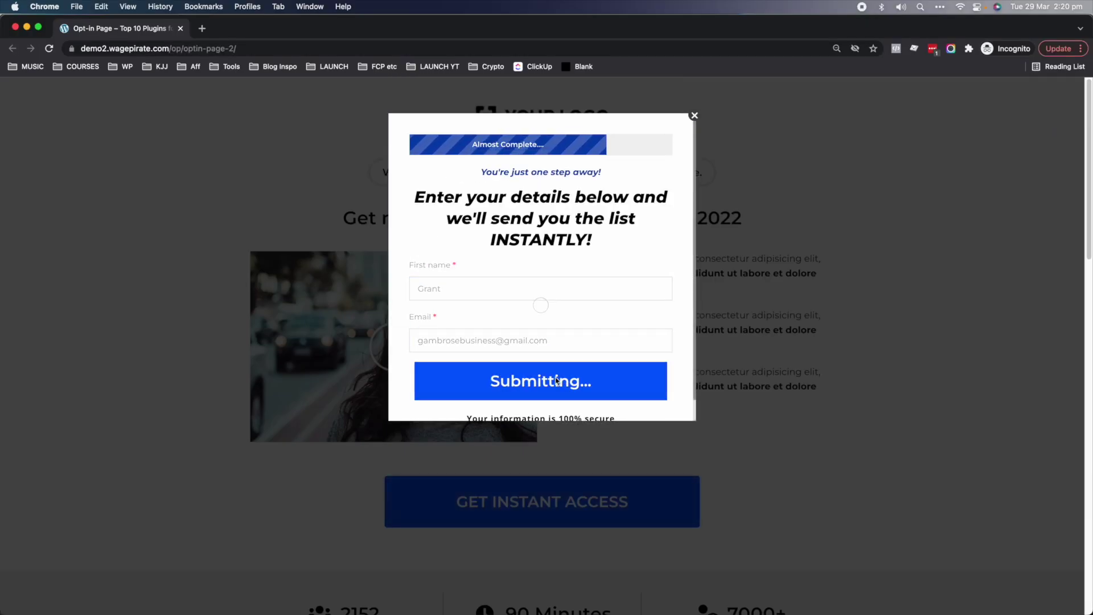
- Review the check-your-email thank-you message and submit the sign-up form once more
left_click_drag(345, 259, 633, 288)
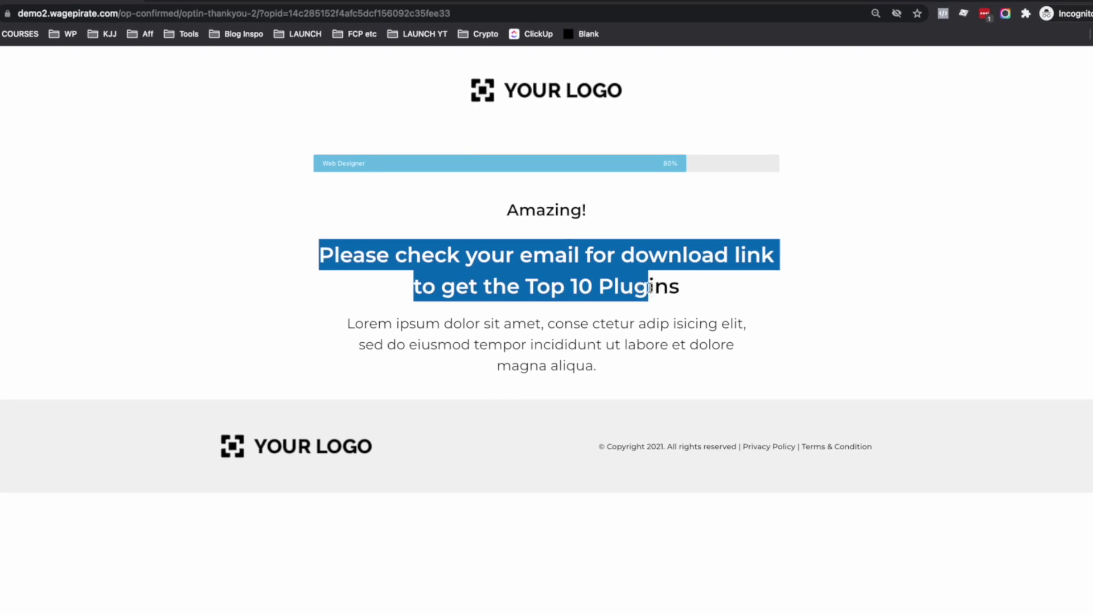
left_click(556, 161)
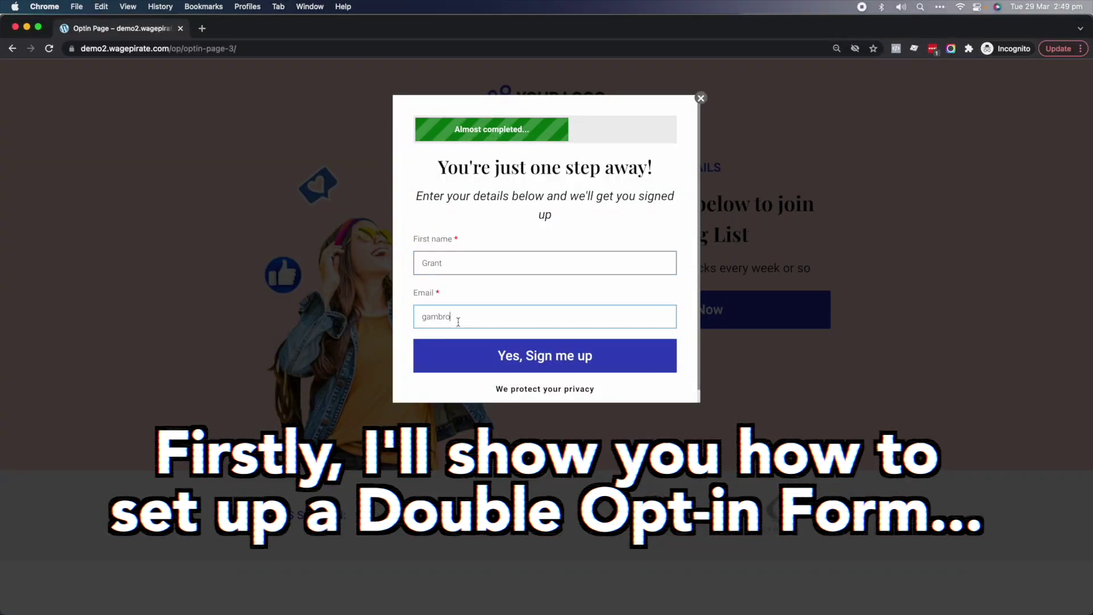
left_click(589, 357)
left_click_drag(446, 291, 703, 293)
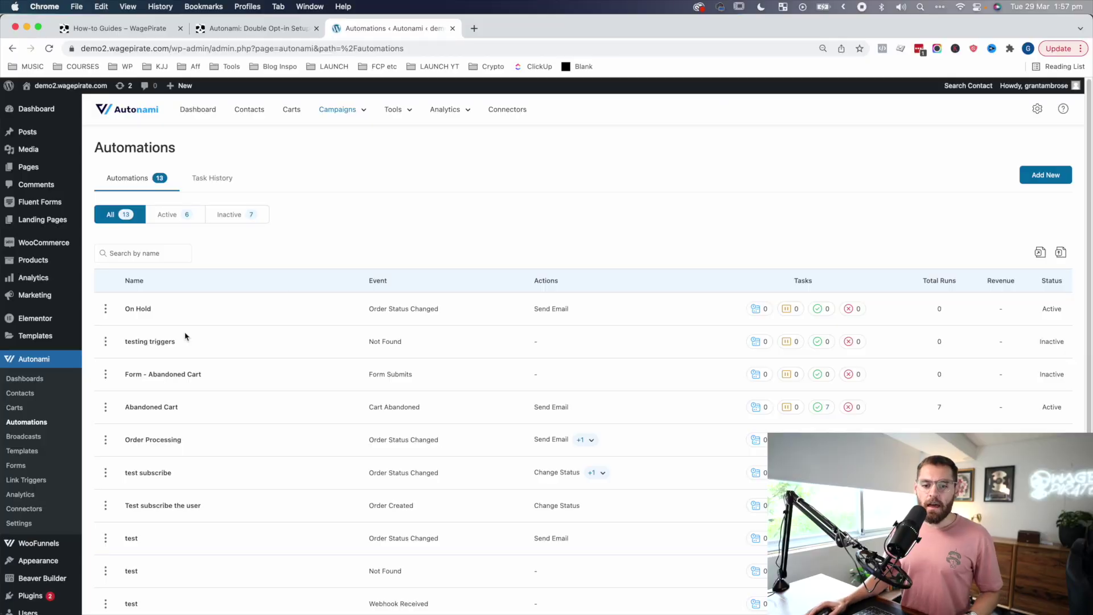
mouse_move(27, 546)
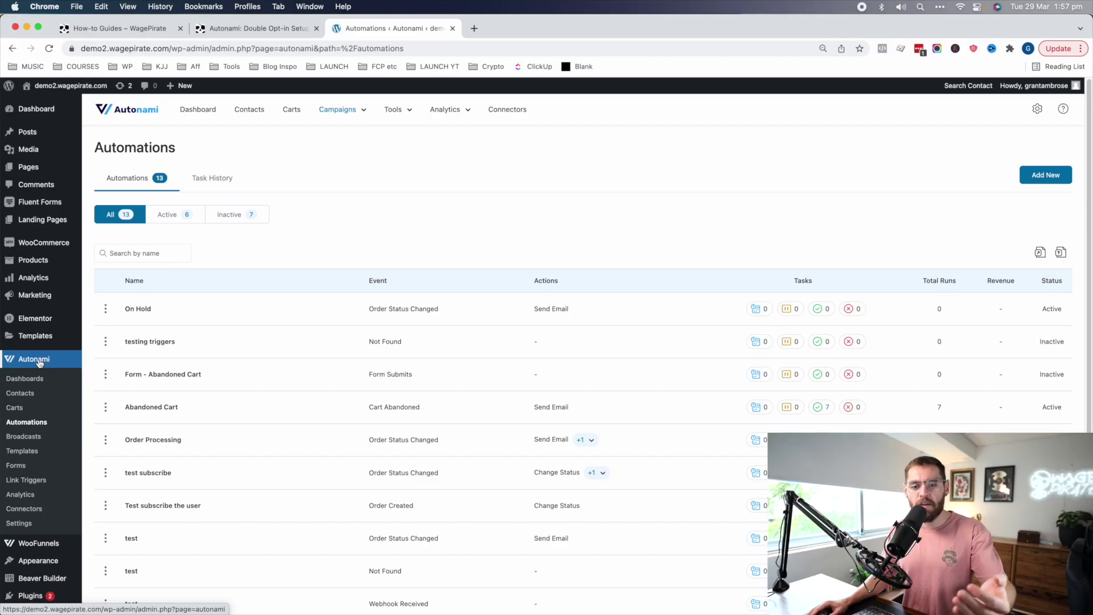
mouse_move(40, 544)
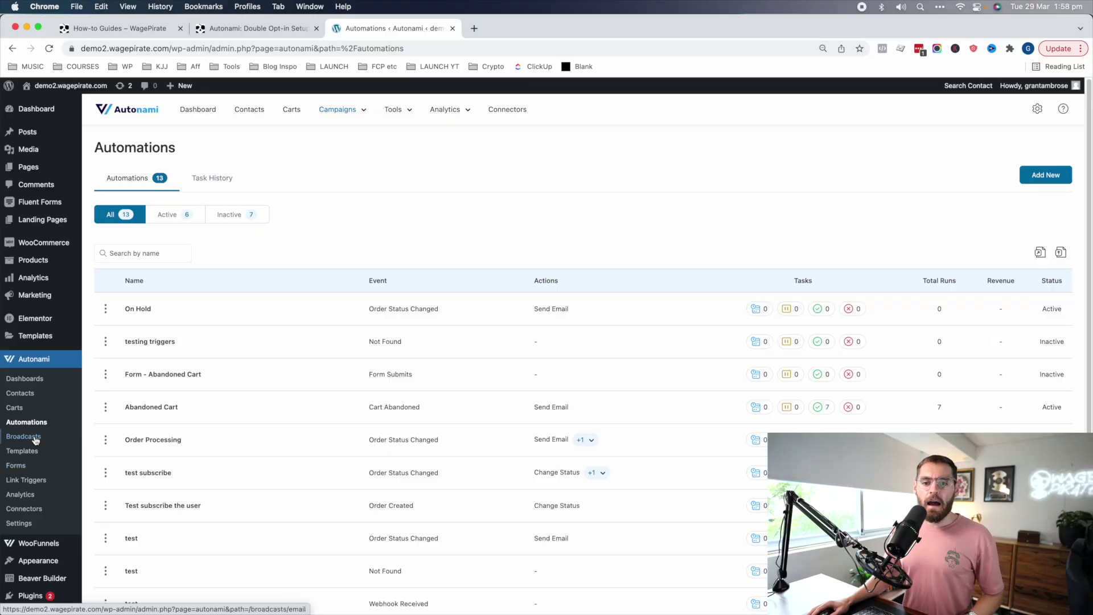
mouse_move(47, 548)
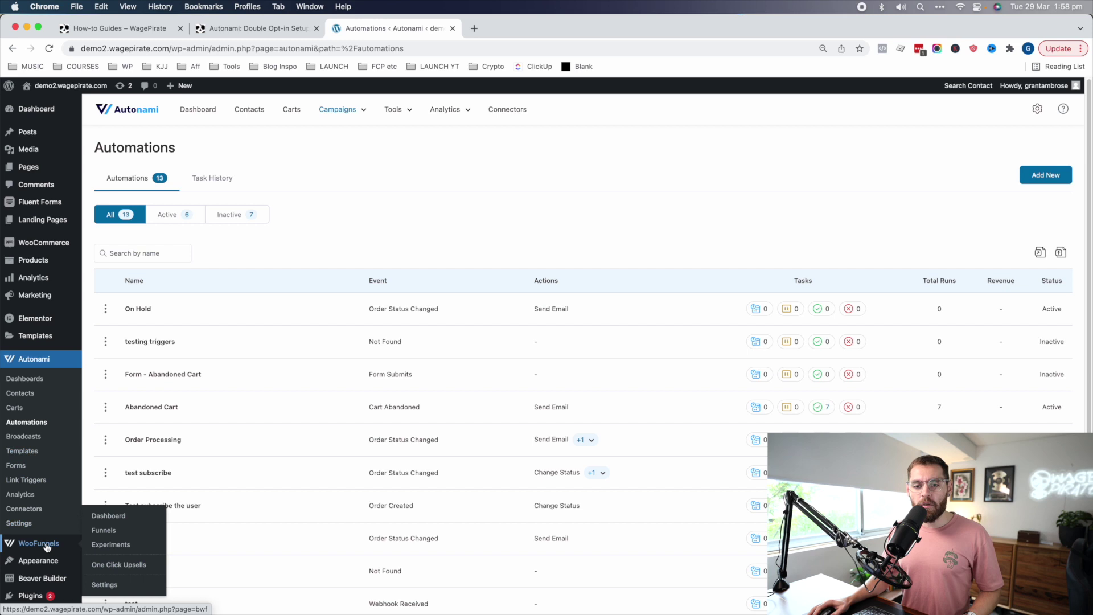
- Create a new funnel titled 'Lead Magnet - top 10 plugins 2022'
left_click(101, 529)
left_click(1032, 165)
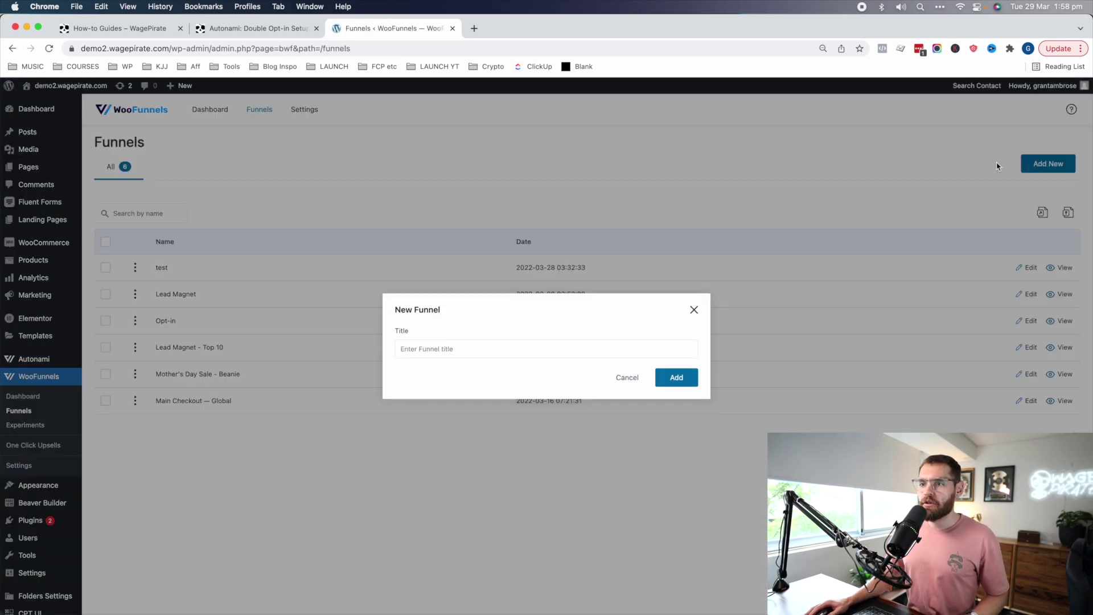
left_click(550, 351)
type("Lead Magnet - top 10 plugins 2022")
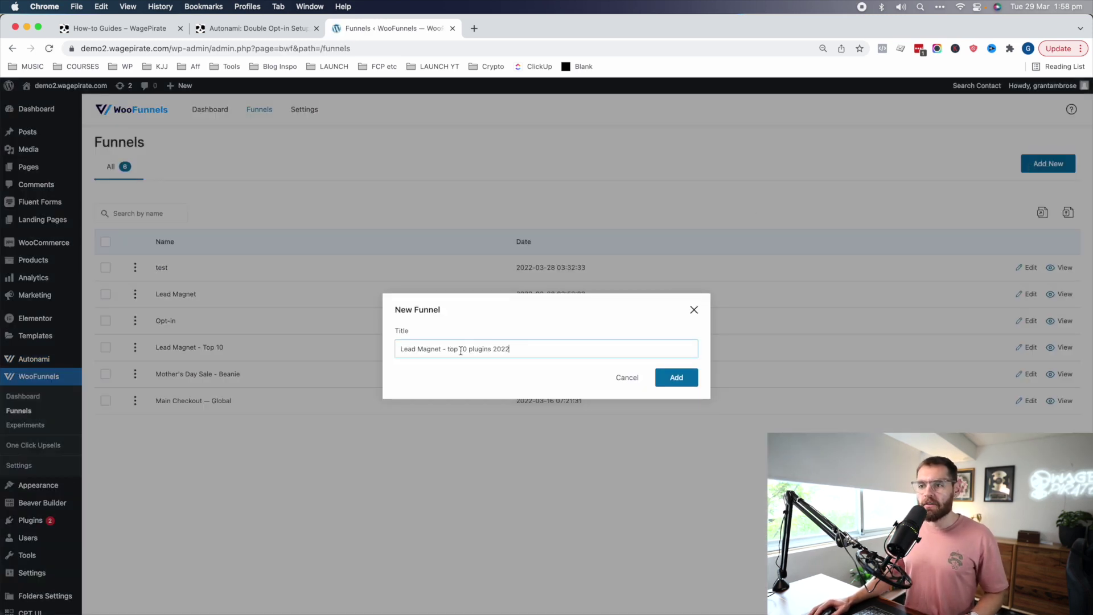
left_click(670, 380)
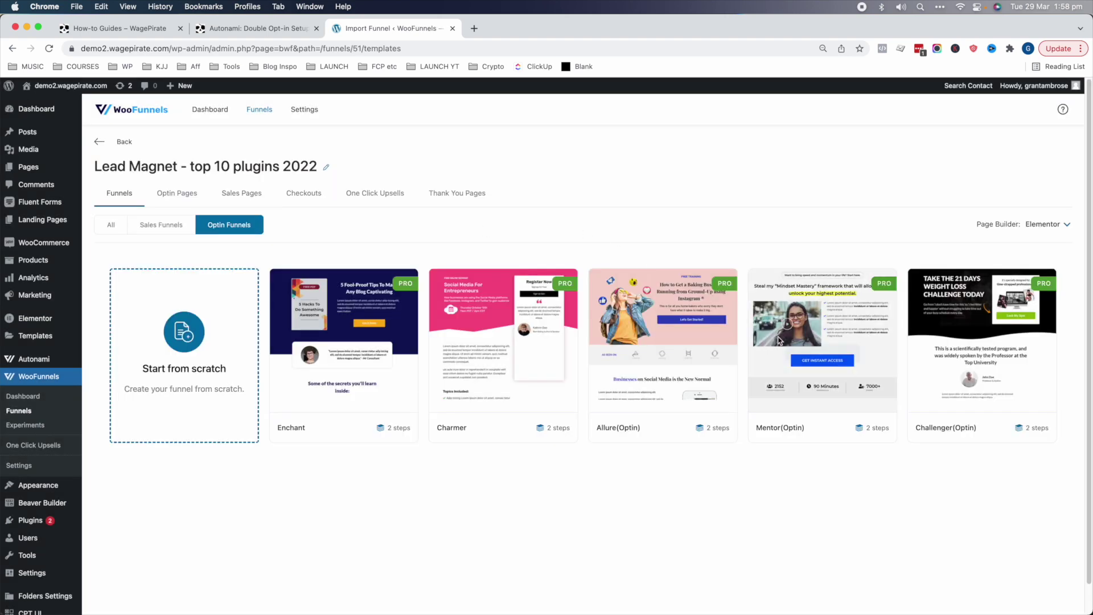
- Test-submit the funnel's Optin Page popup with a first name, reaching the eBook-sent page
mouse_move(820, 356)
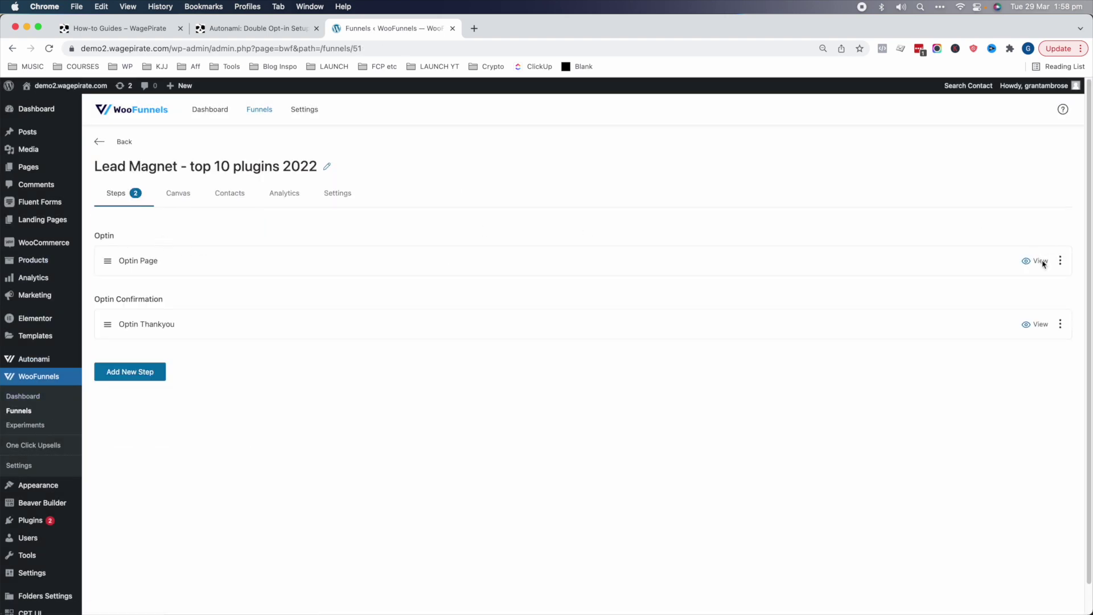
left_click(1040, 262)
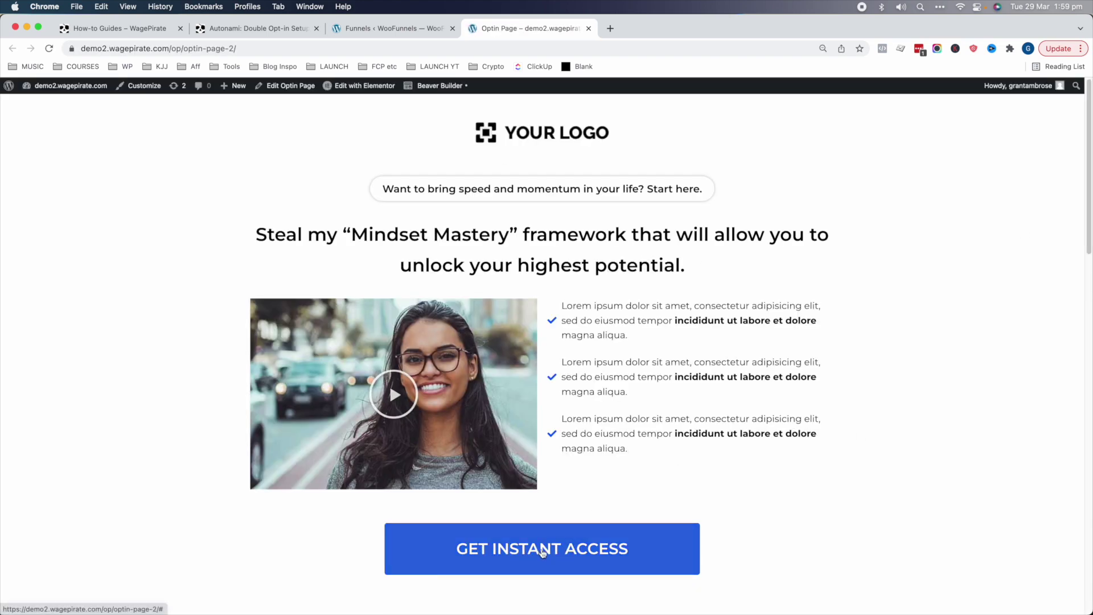
left_click(545, 551)
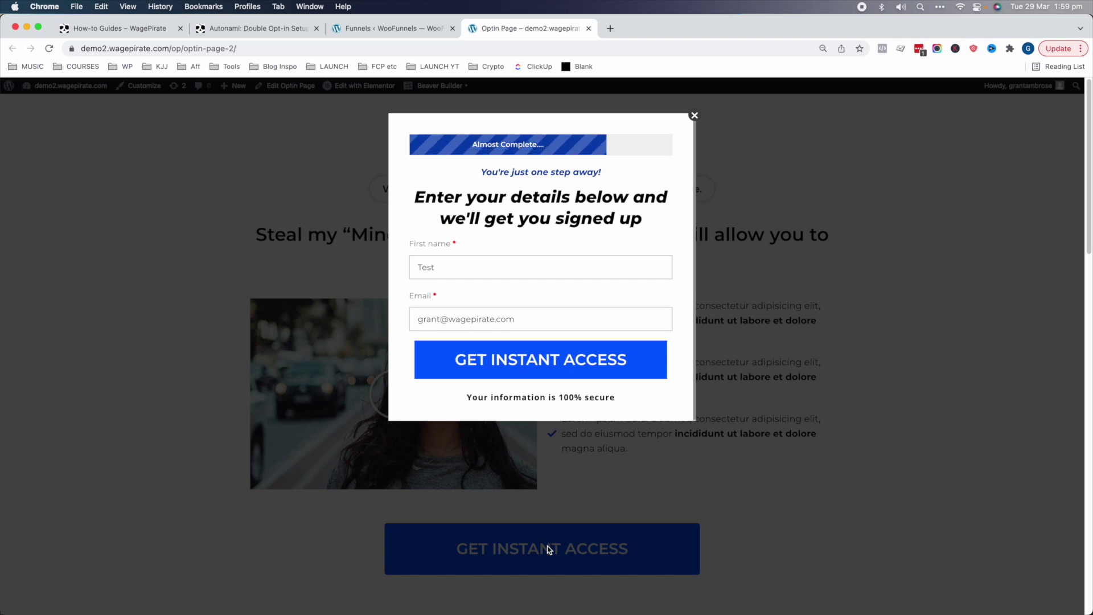
left_click(433, 267)
type("Grant")
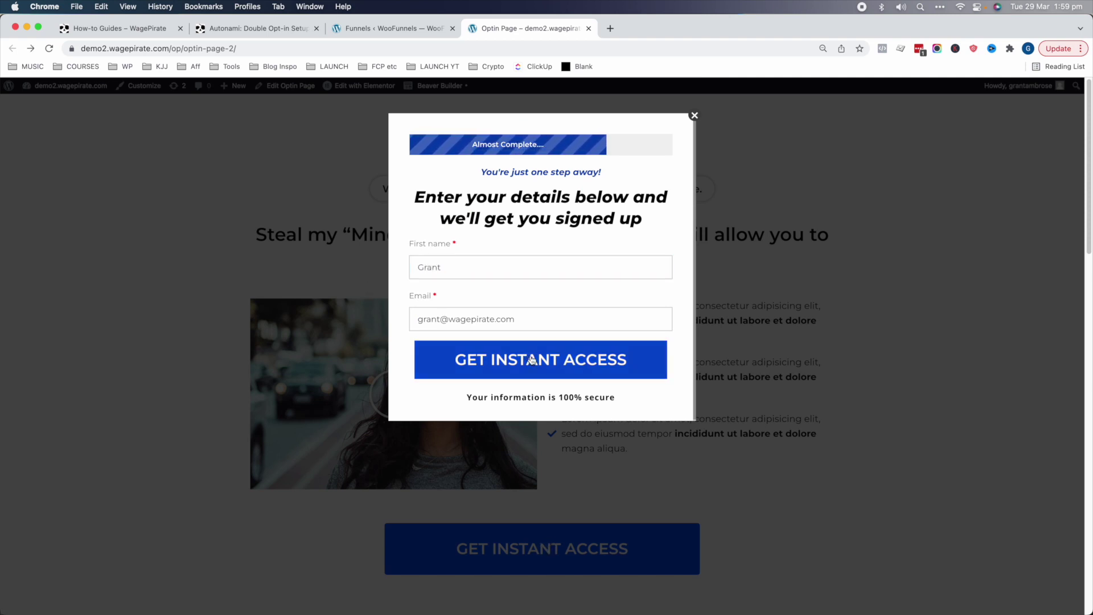
left_click(531, 358)
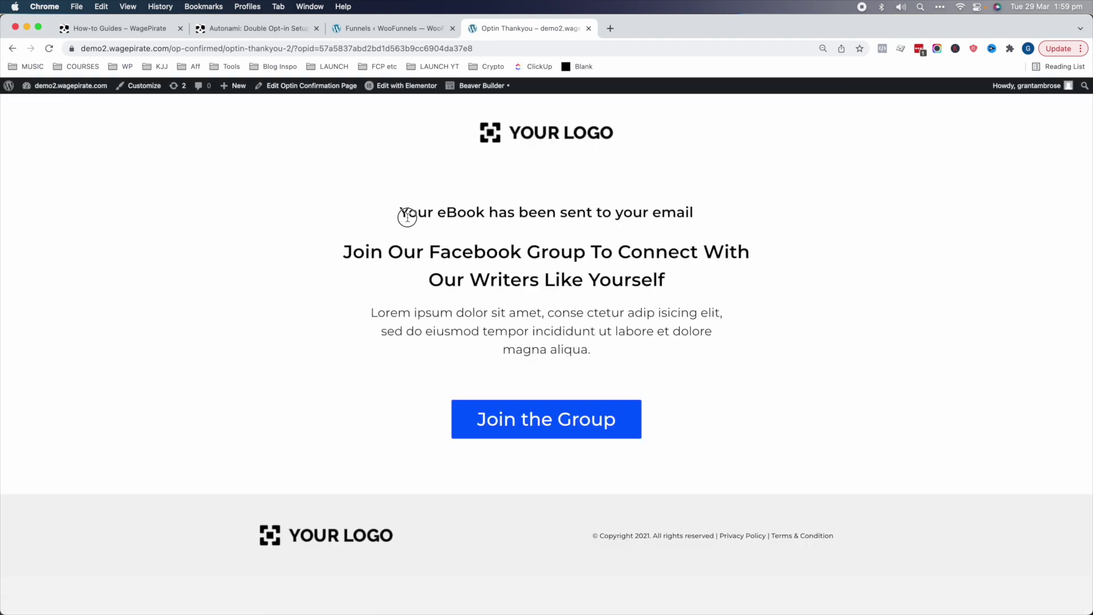
left_click_drag(408, 216, 714, 216)
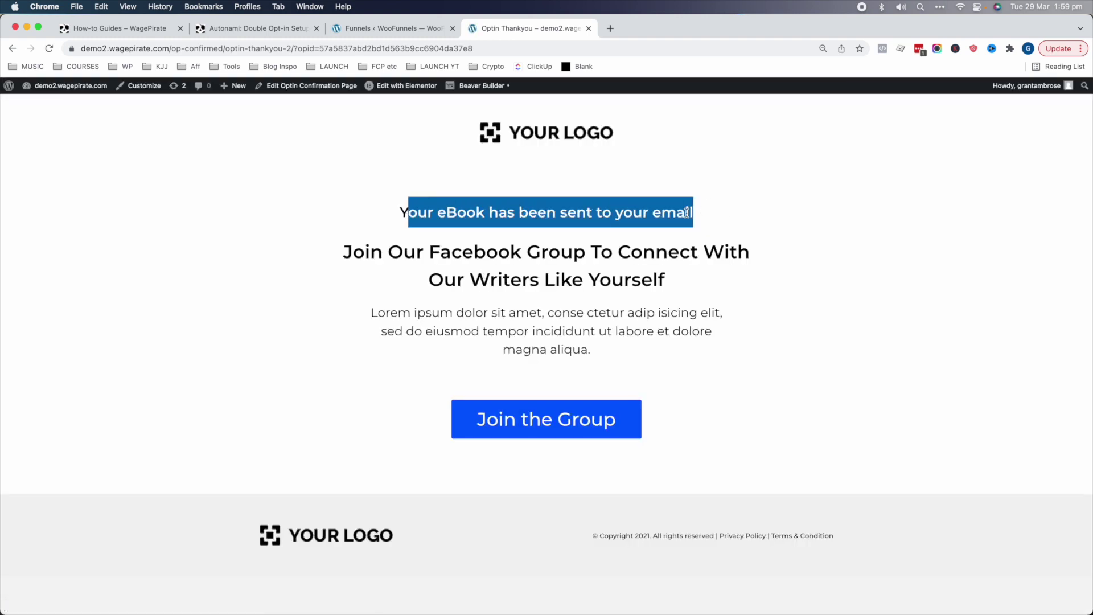
key("super+w")
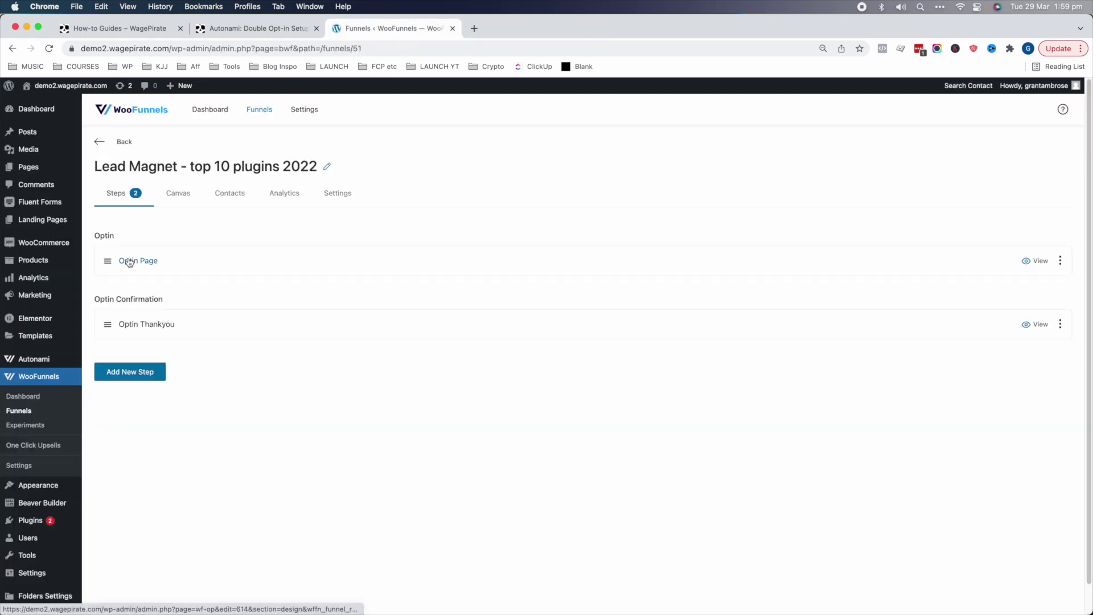
- Set the heading to 'Get my Top 10 WordPress Plugins for 2022' and reword the popup subheading
left_click(146, 263)
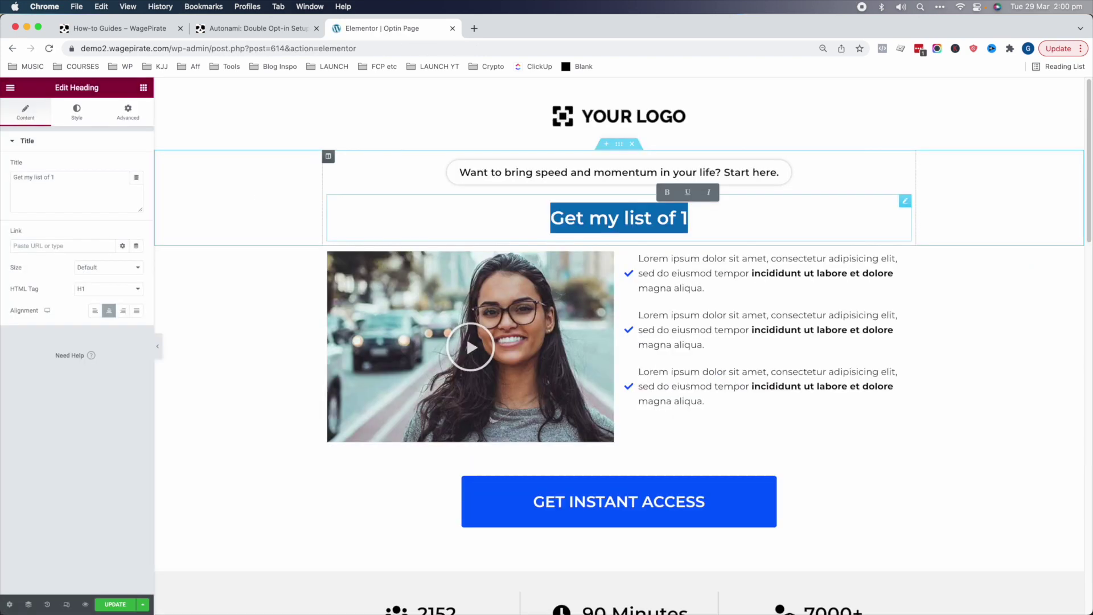
type("Get my Top 10 W")
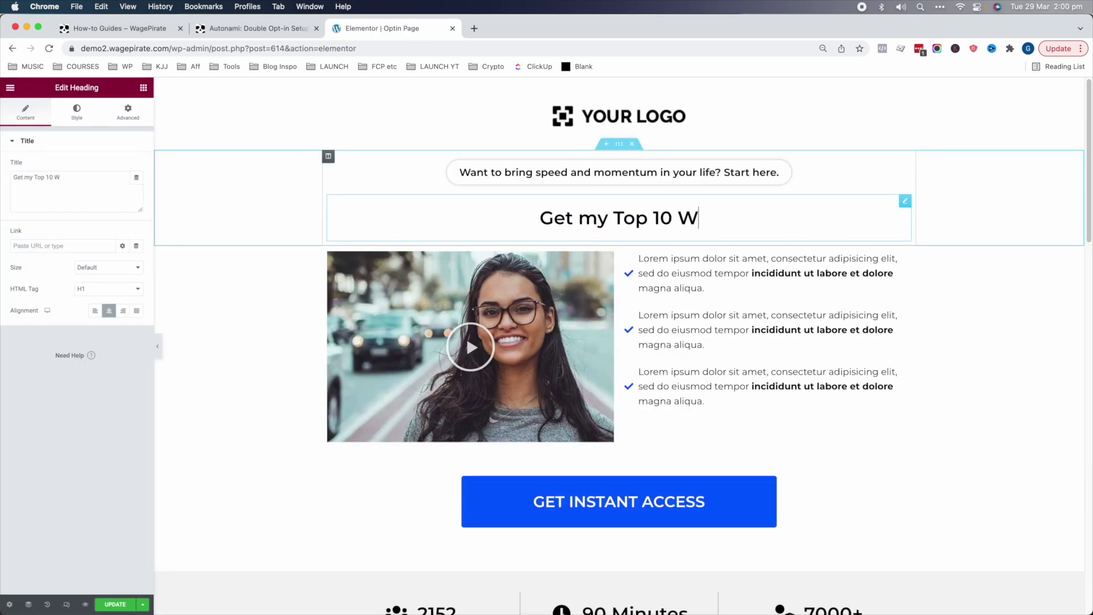
type("ordPress Plugins for 2022")
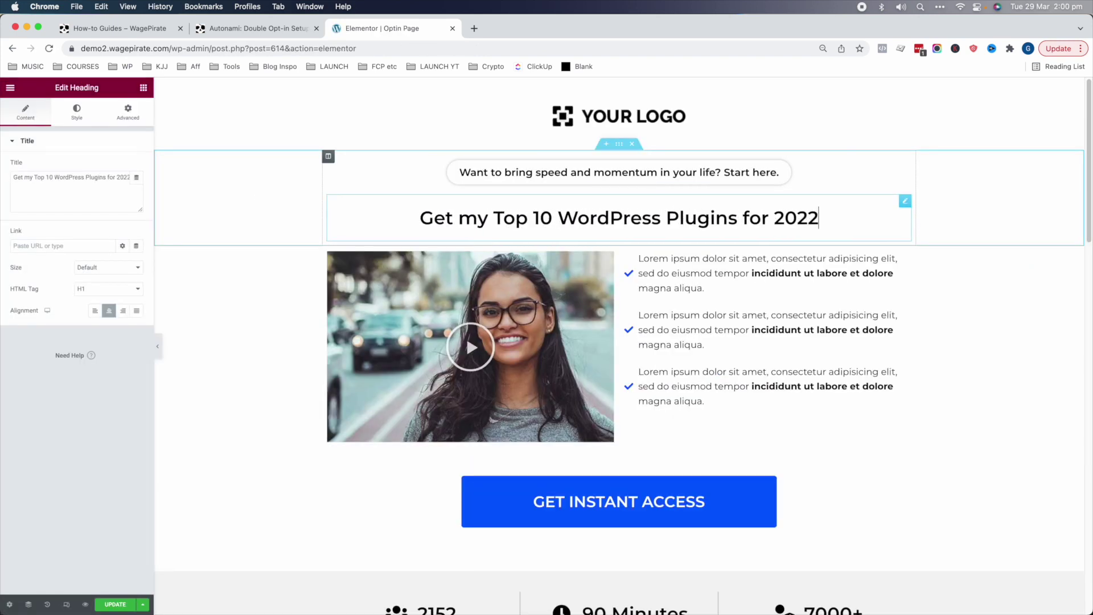
key("super+a")
left_click(759, 472)
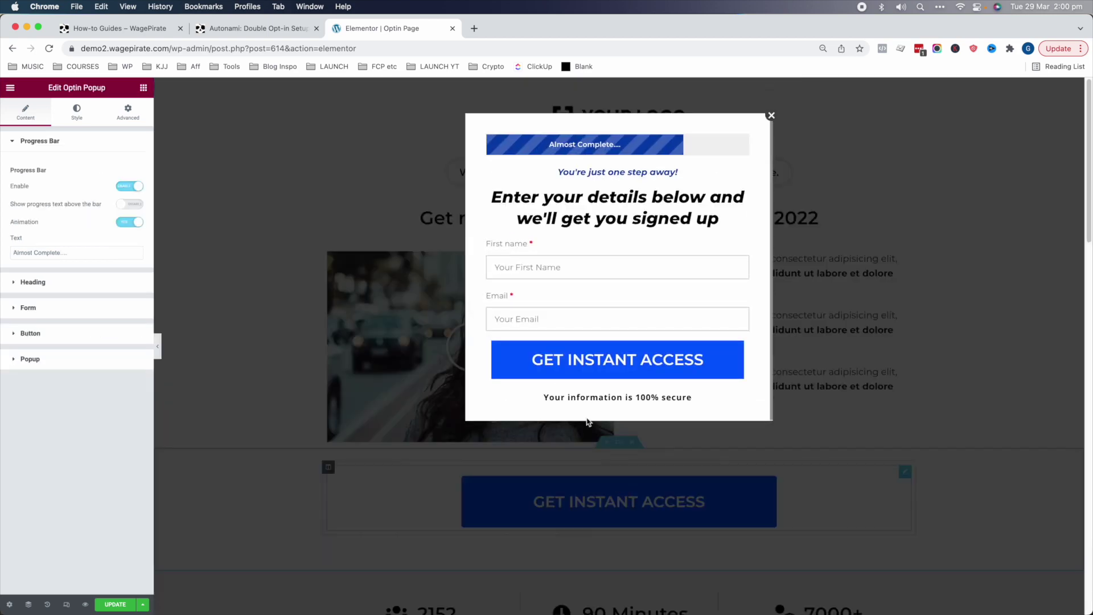
left_click(80, 282)
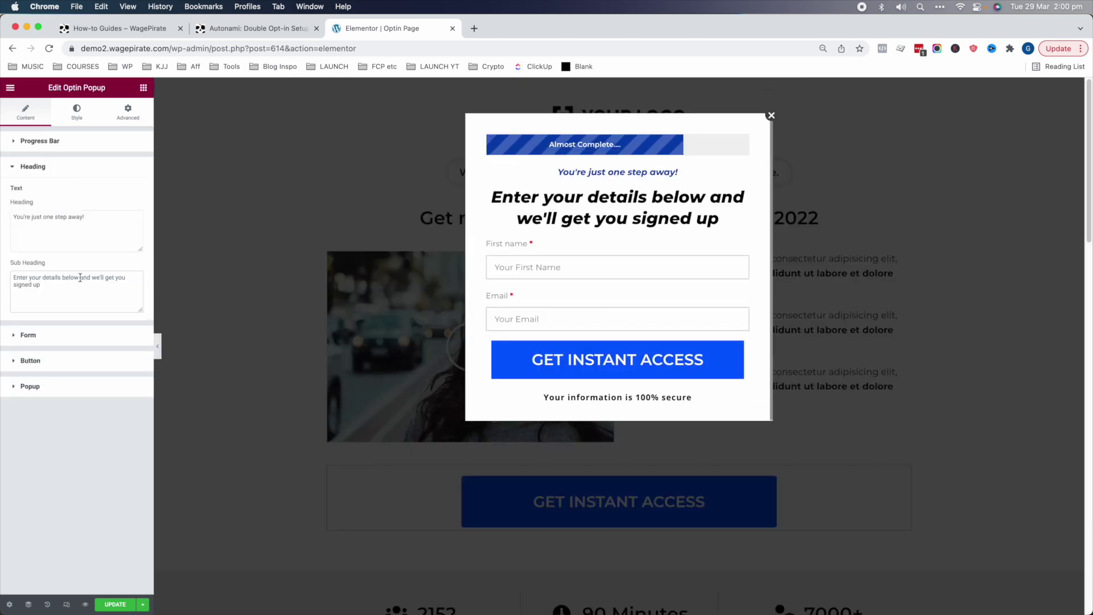
left_click_drag(80, 277, 41, 285)
type("and we'll send ")
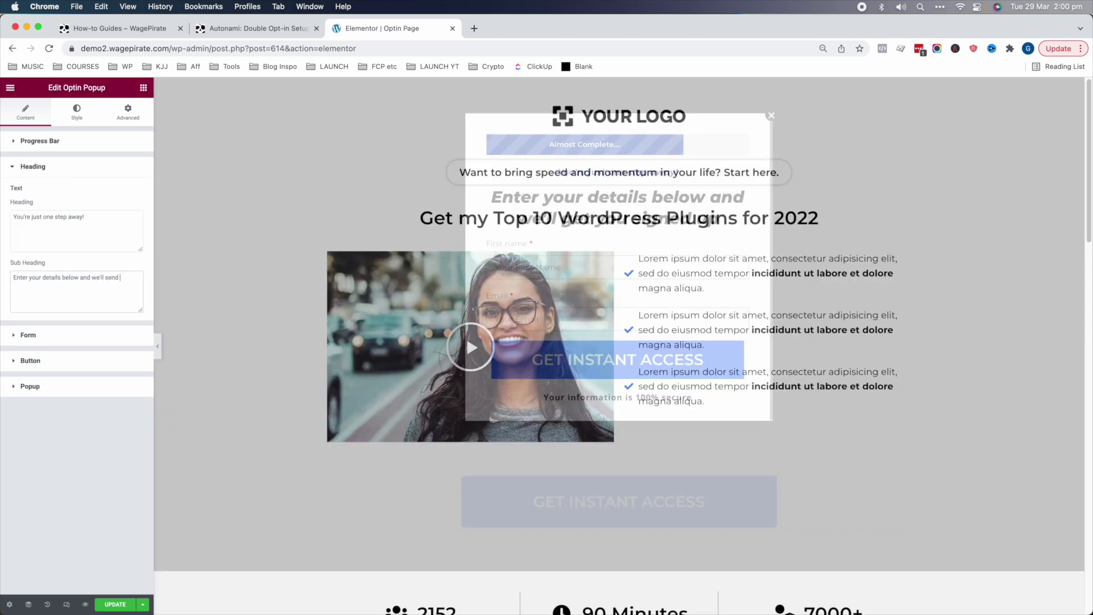
type("you the list INSTANTLY!")
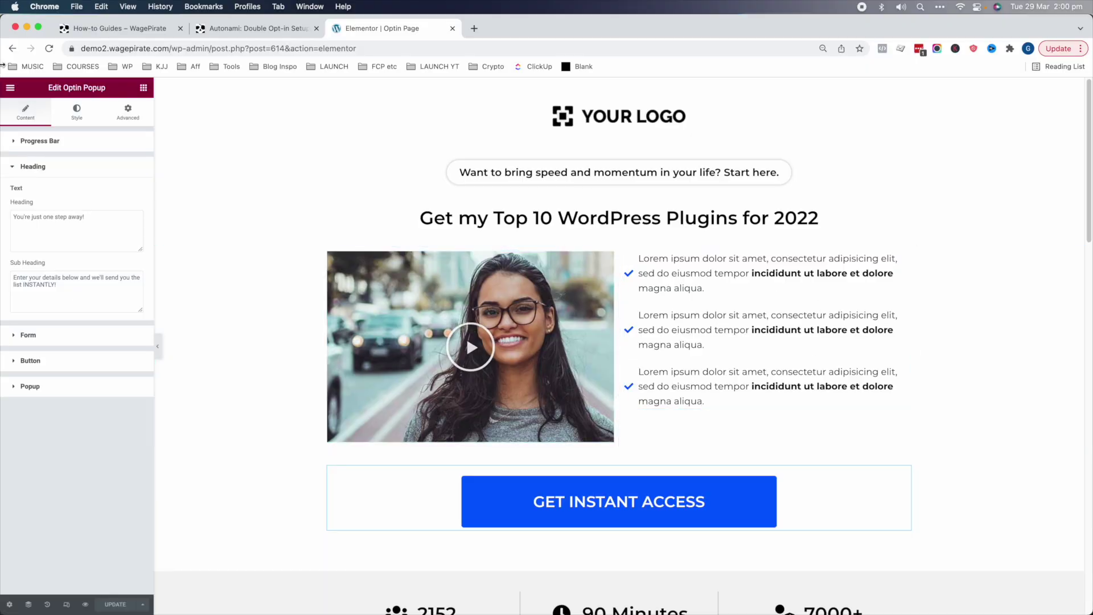
- Submit the prefilled opt-in popup on the live Optin Page
left_click(10, 88)
left_click(53, 243)
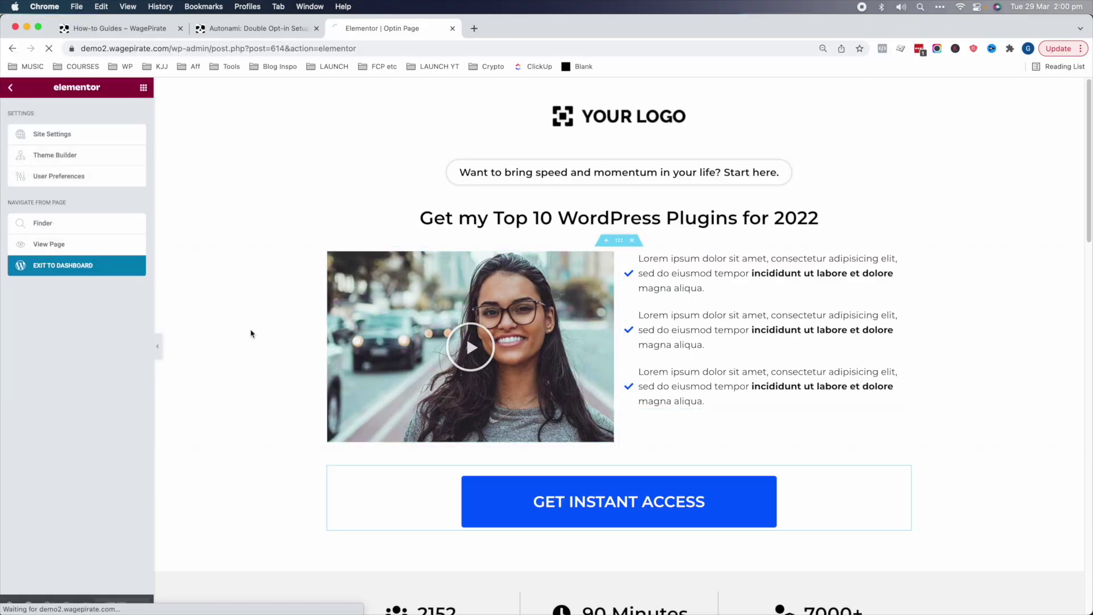
left_click_drag(353, 234, 683, 234)
left_click(662, 324)
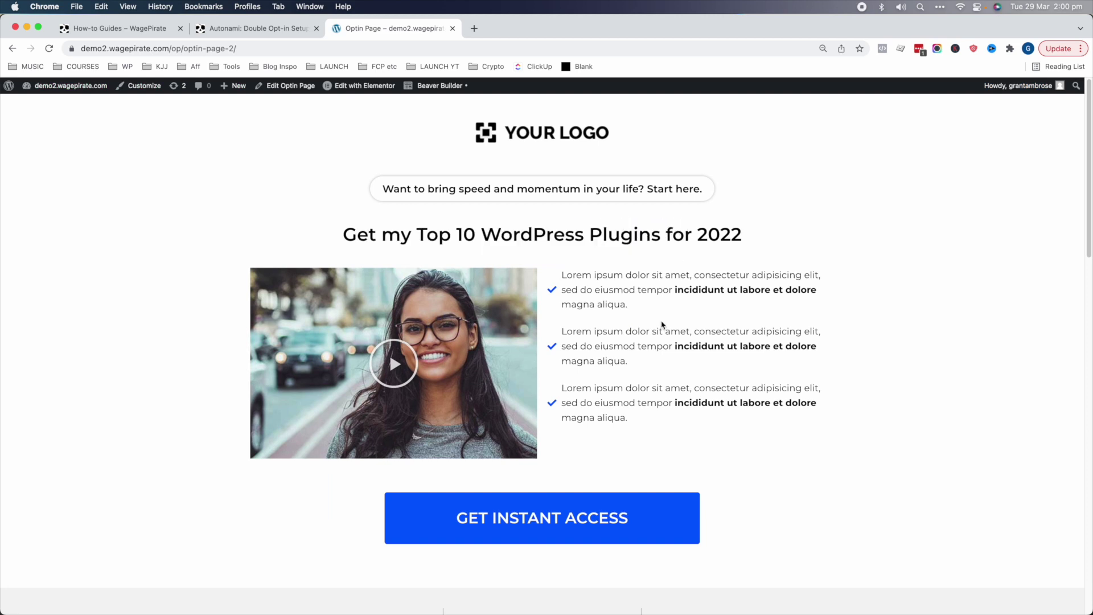
left_click(558, 528)
left_click(522, 370)
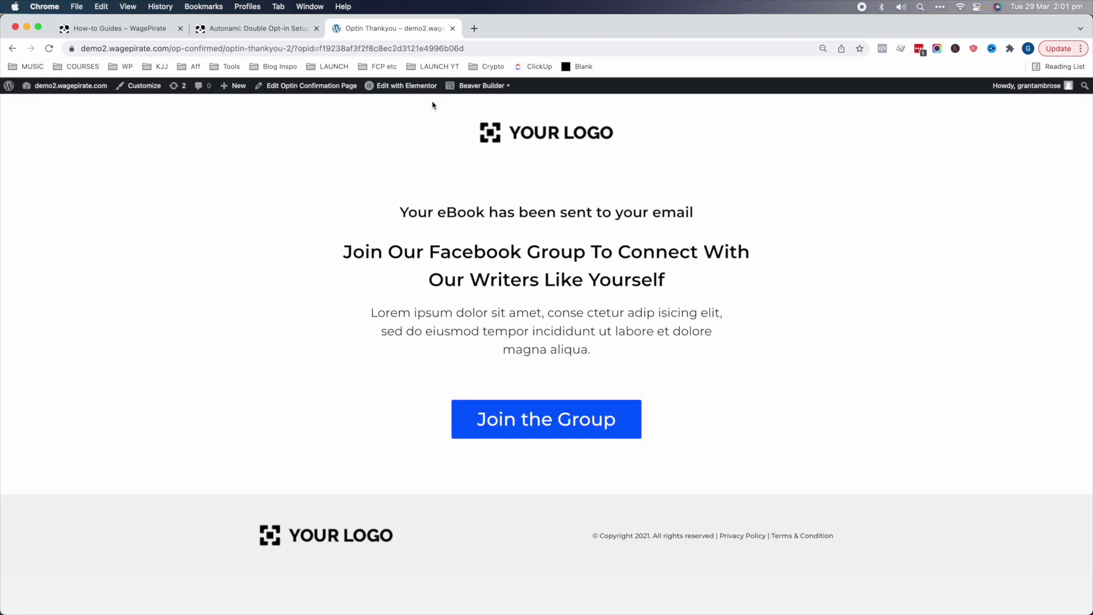
- Retitle the thank-you headings to 'Amazing!' and a check-your-email-for-the-download-link message
left_click(406, 85)
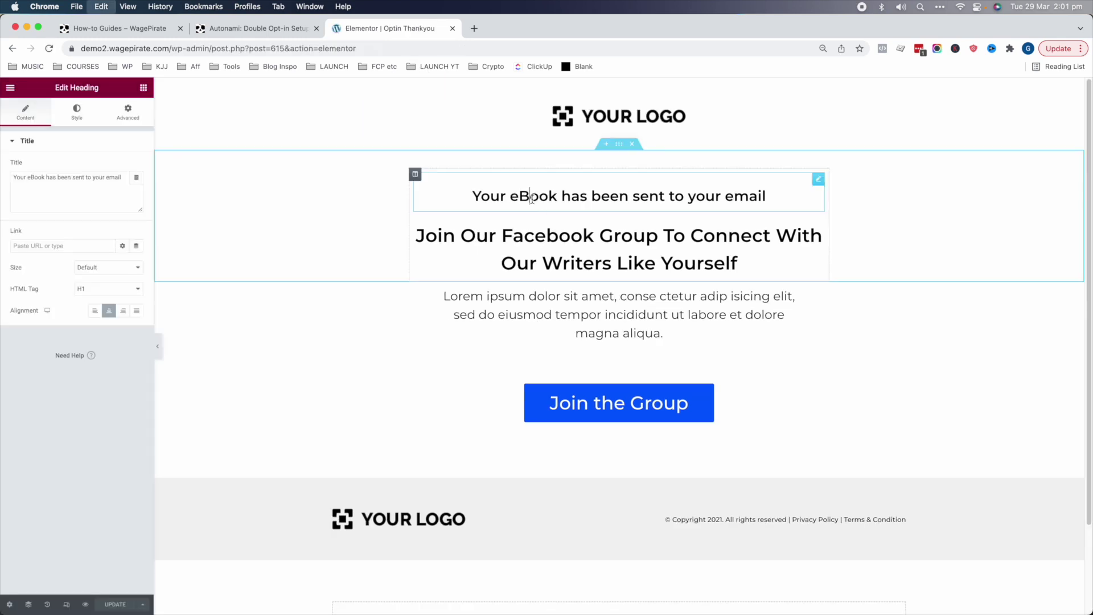
key("super+a")
type("Amazing!")
left_click(740, 251)
key("super+a")
type("Please chec")
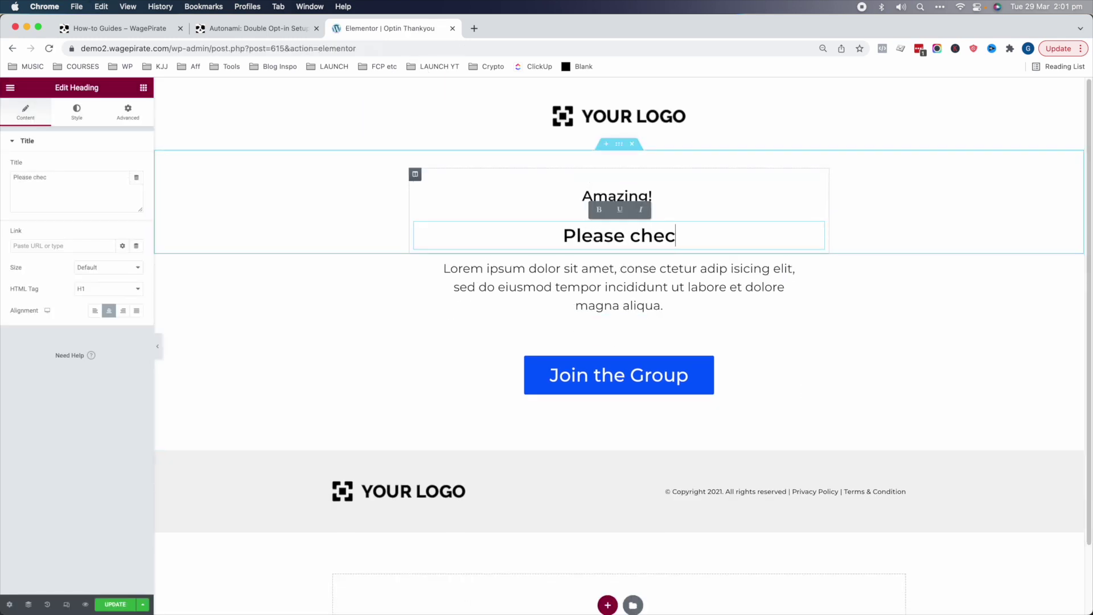
type("k your email for th")
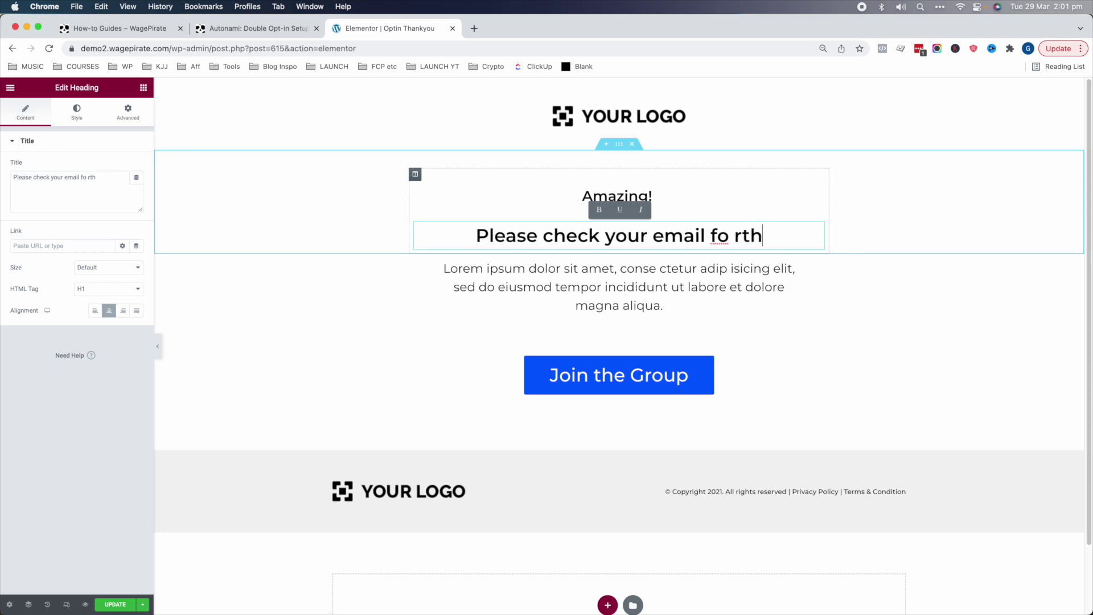
key("BackSpace")
key("BackSpace")
type("download link")
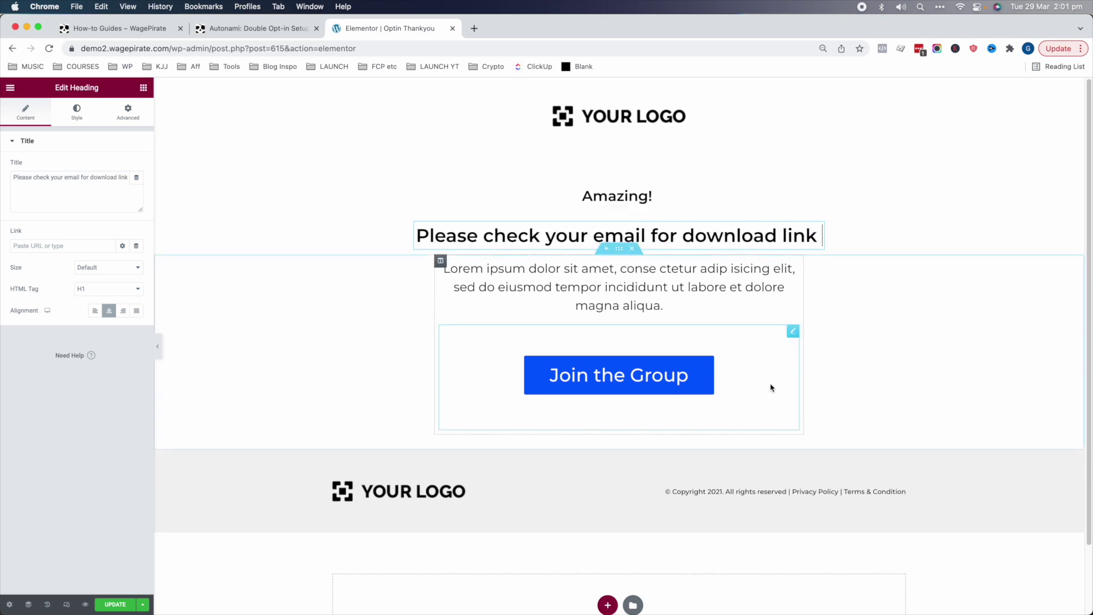
- Delete the Join the Group button from the thank-you page
right_click(770, 386)
left_click(788, 530)
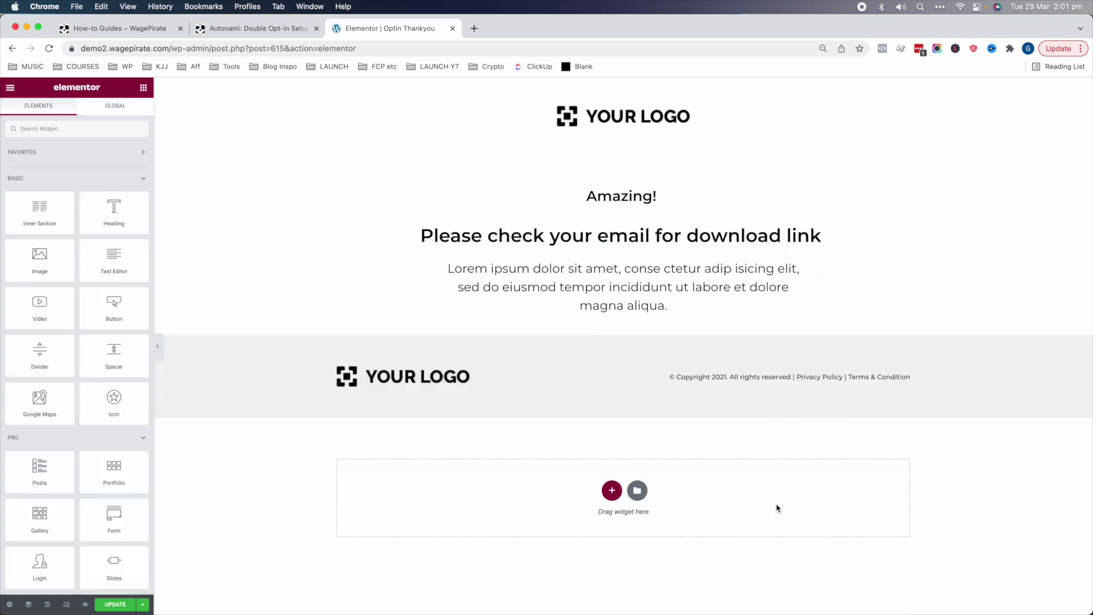
left_click(728, 292)
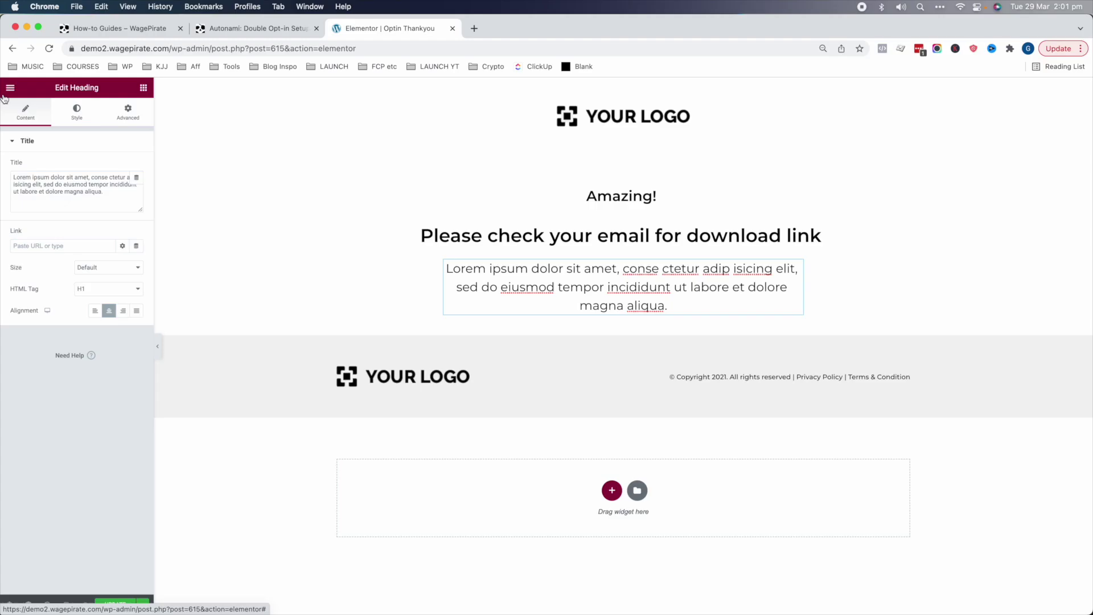
- Add an 80% progress bar above 'Amazing!' and extend the heading with 'to get the Top 10 Plugins'
left_click(9, 89)
left_click(11, 88)
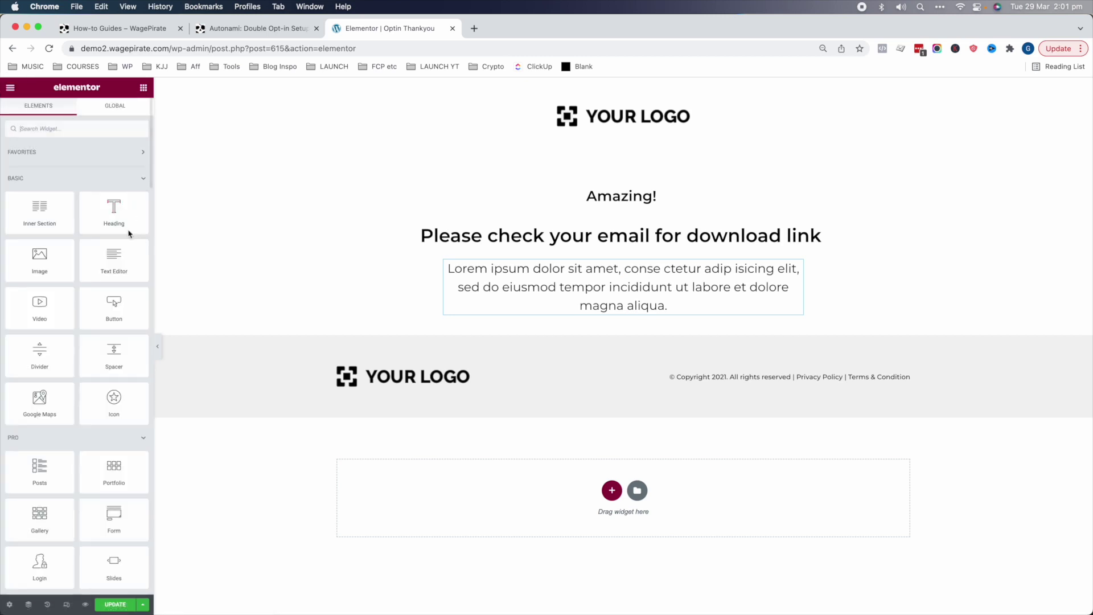
type("progress")
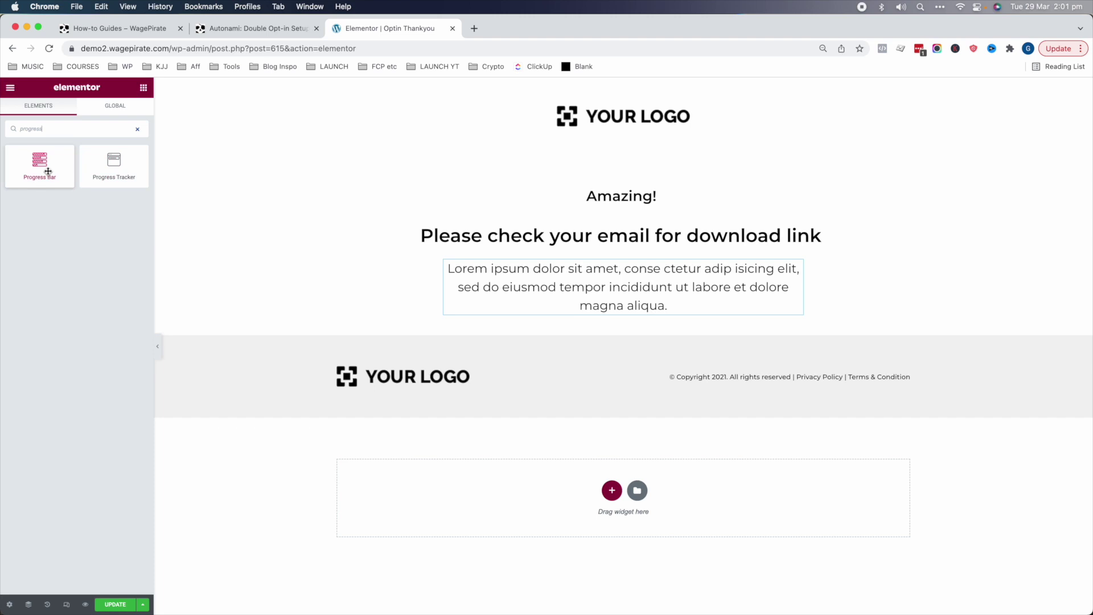
left_click_drag(48, 171, 622, 188)
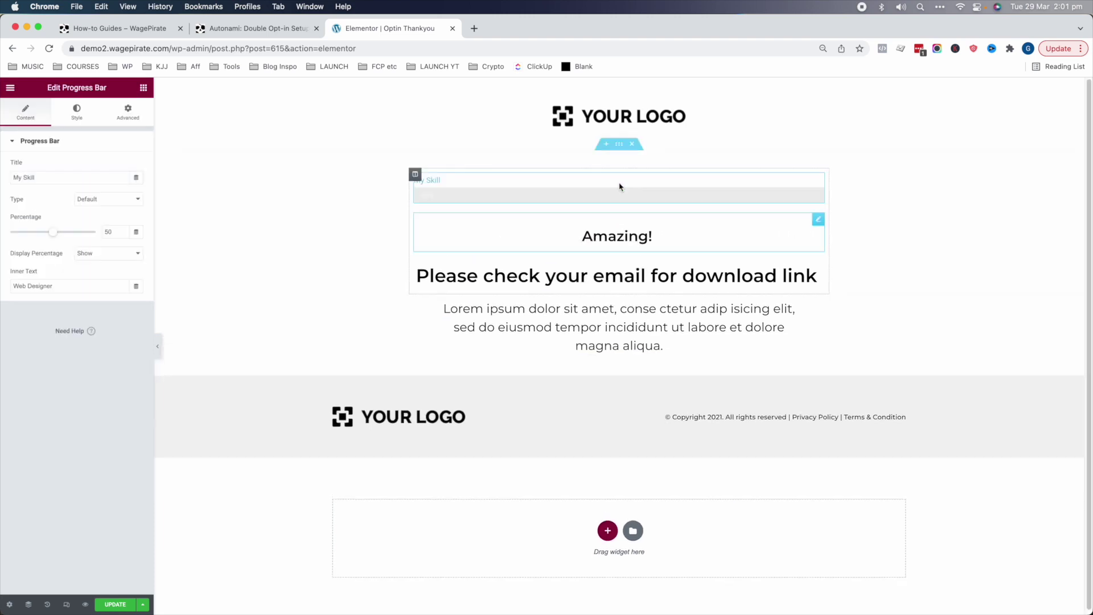
double_click(108, 232)
type("80")
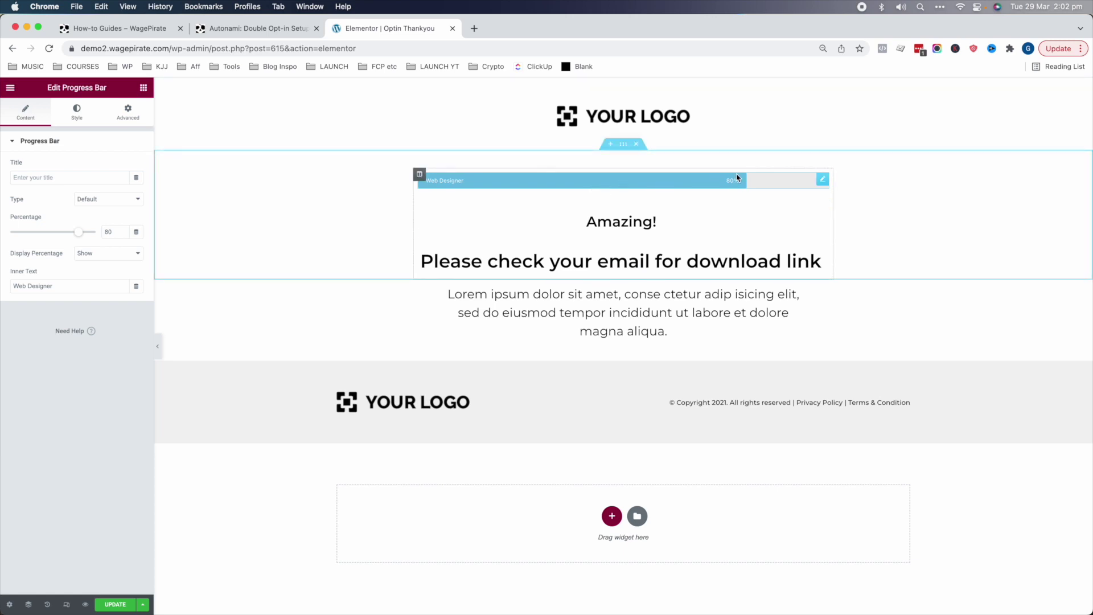
left_click(732, 272)
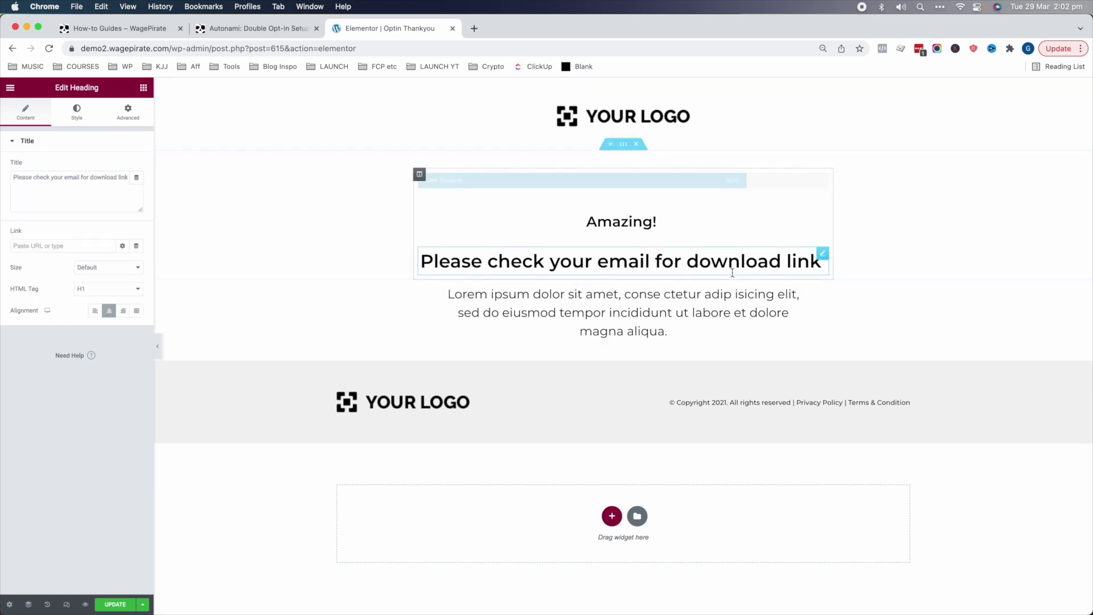
type("to get the")
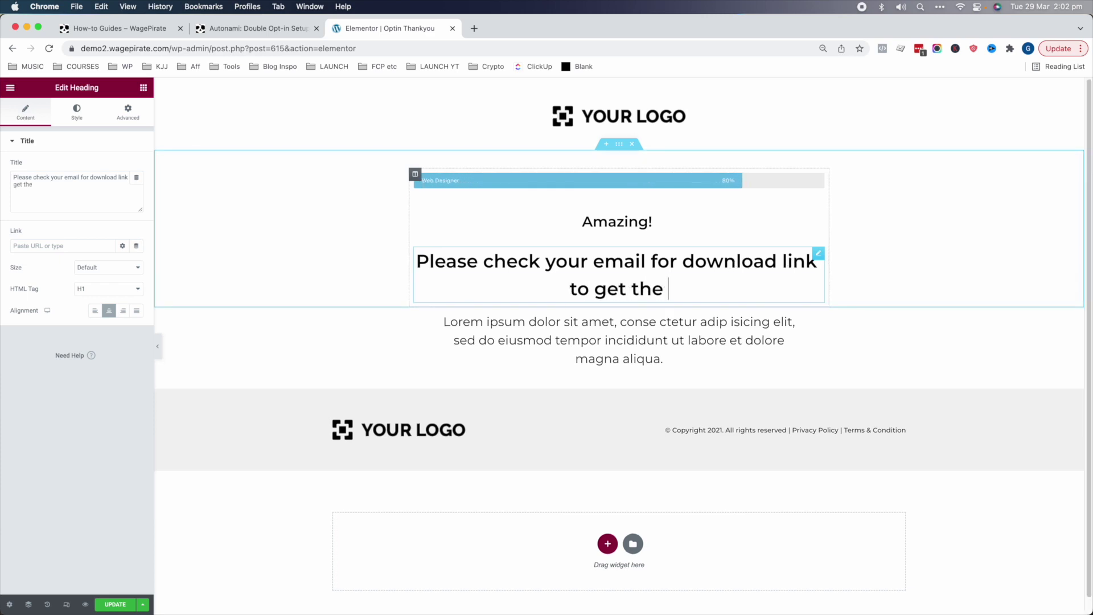
type(" Top 10 Plugins")
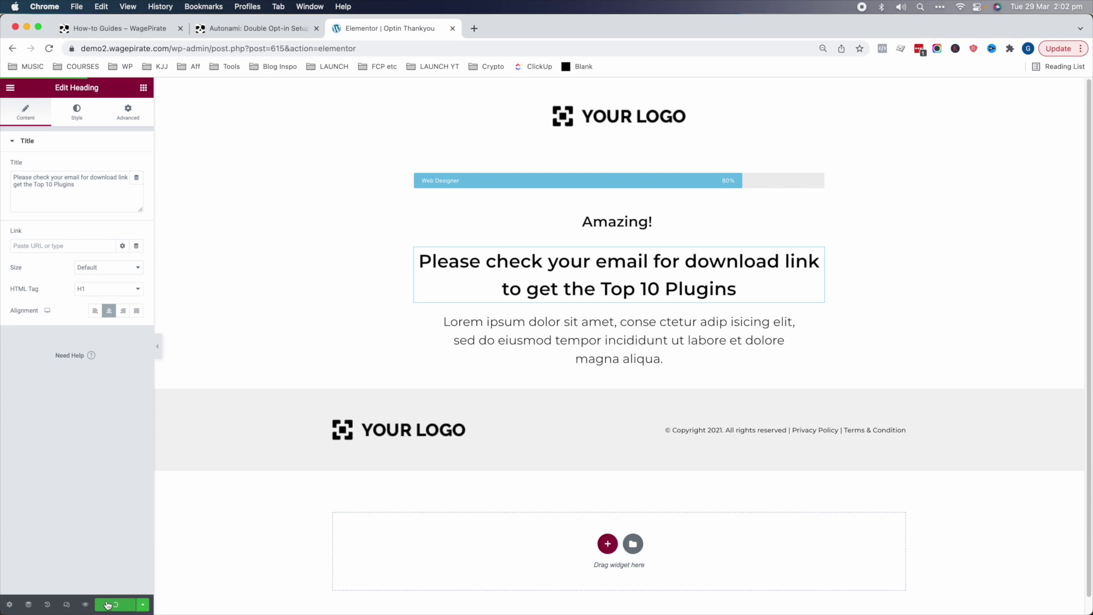
- Return to the dashboard and open the Lead Magnet funnel's Optin Page
left_click(10, 88)
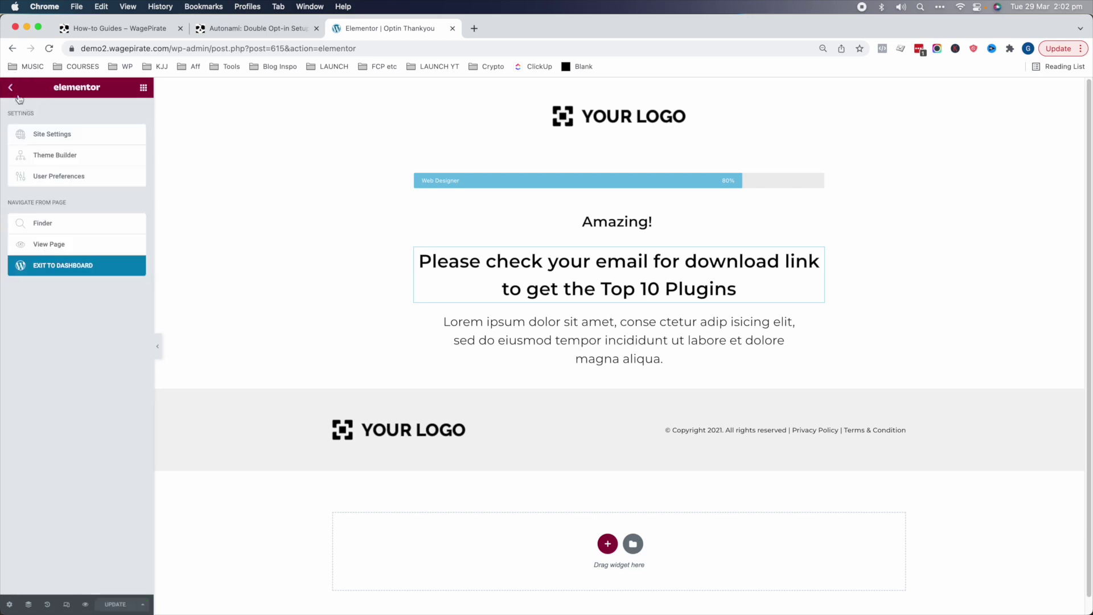
left_click(59, 245)
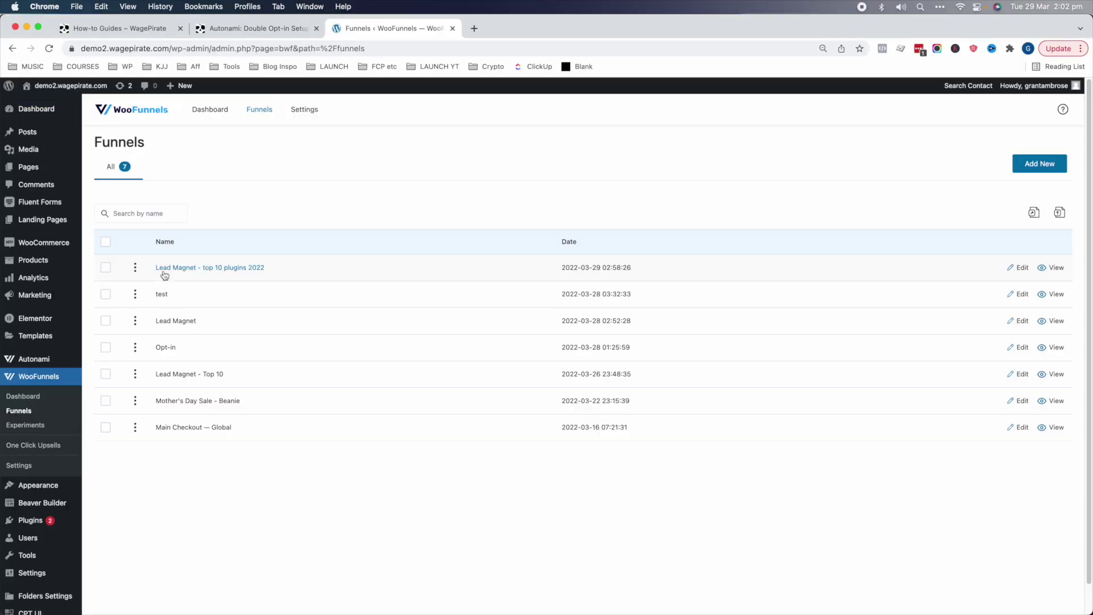
left_click(165, 270)
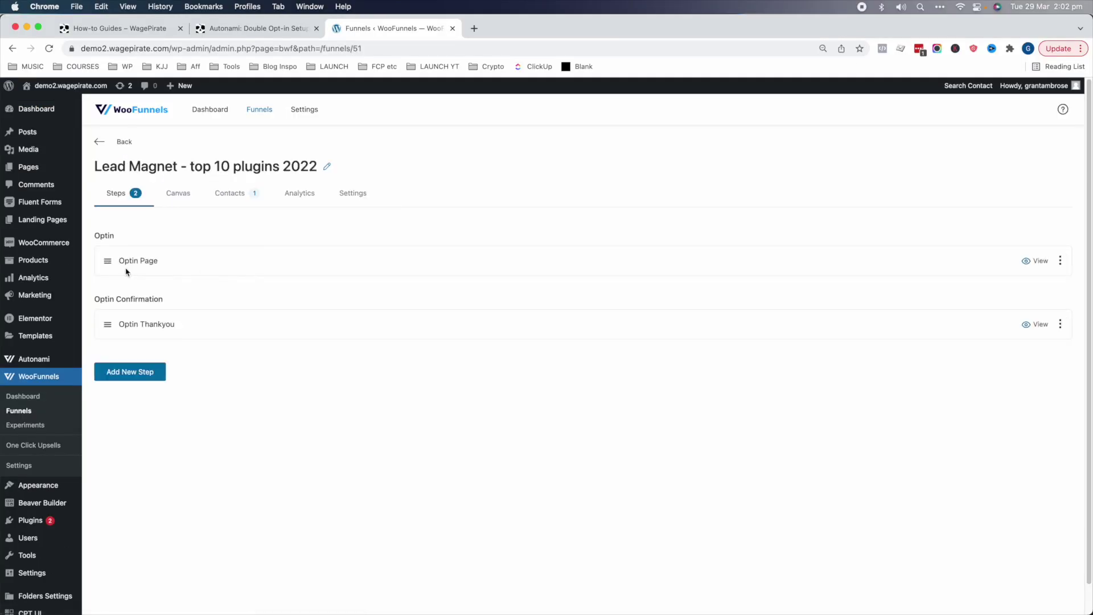
left_click(1037, 261)
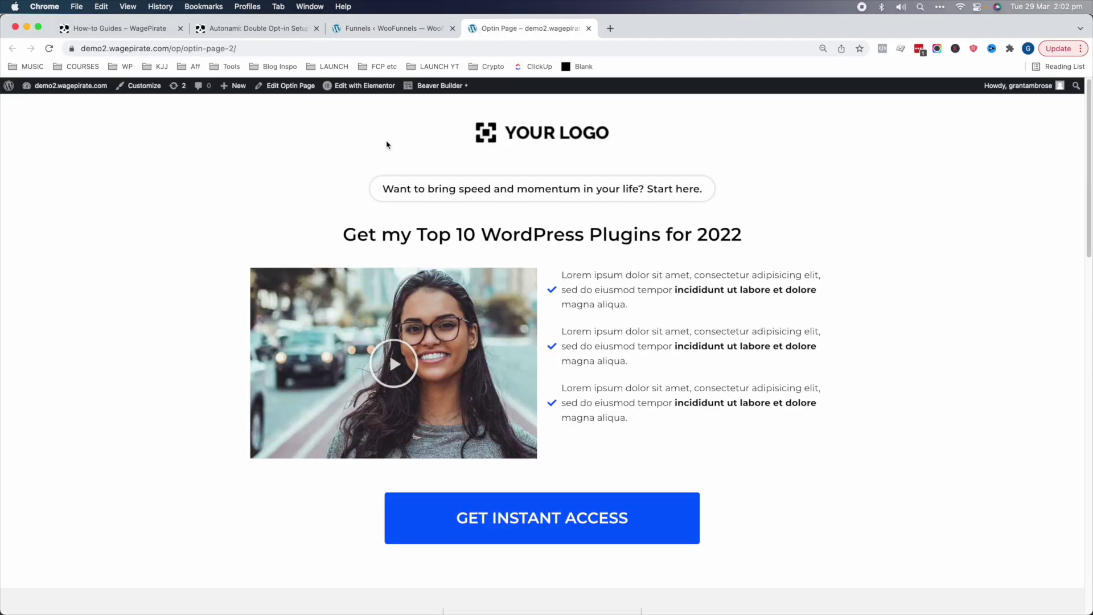
mouse_move(367, 85)
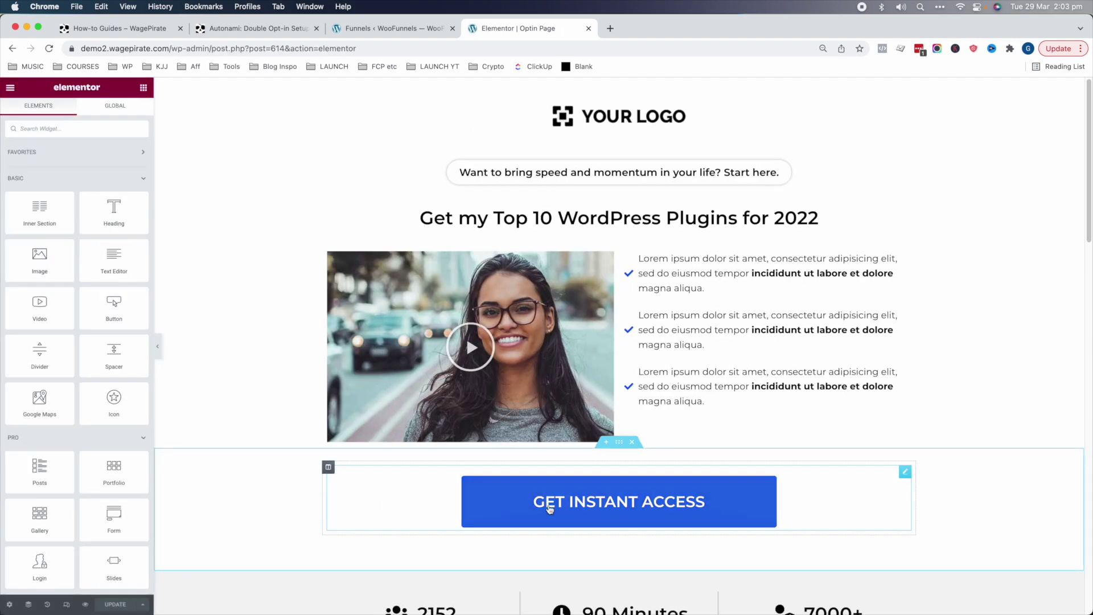
- Open the GET INSTANT ACCESS popup's settings and collapse the Basic and Pro widget categories
left_click(589, 503)
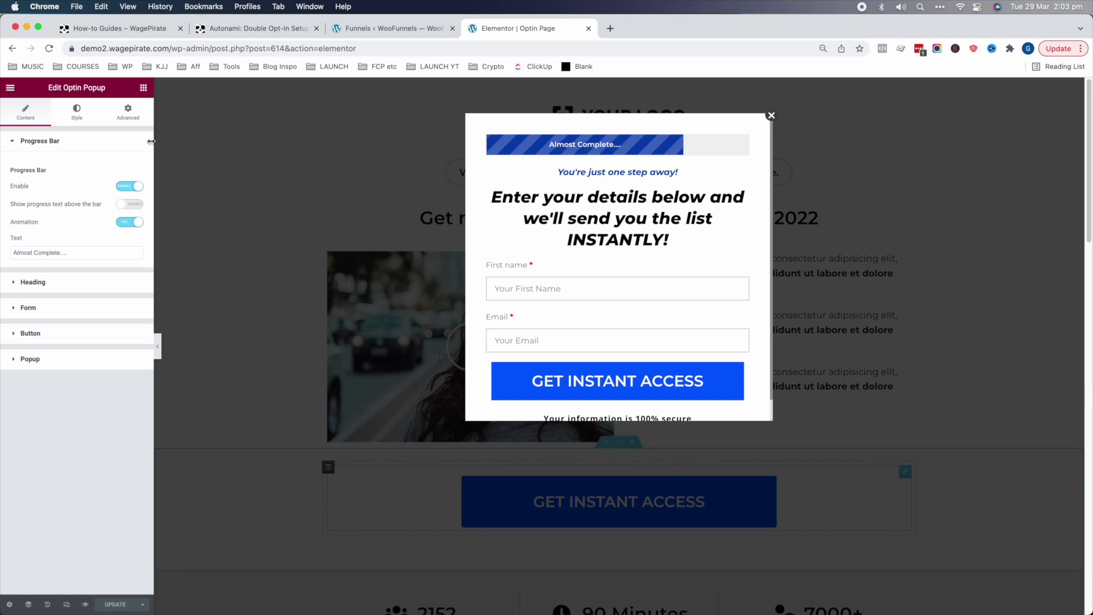
left_click_drag(65, 86, 66, 87)
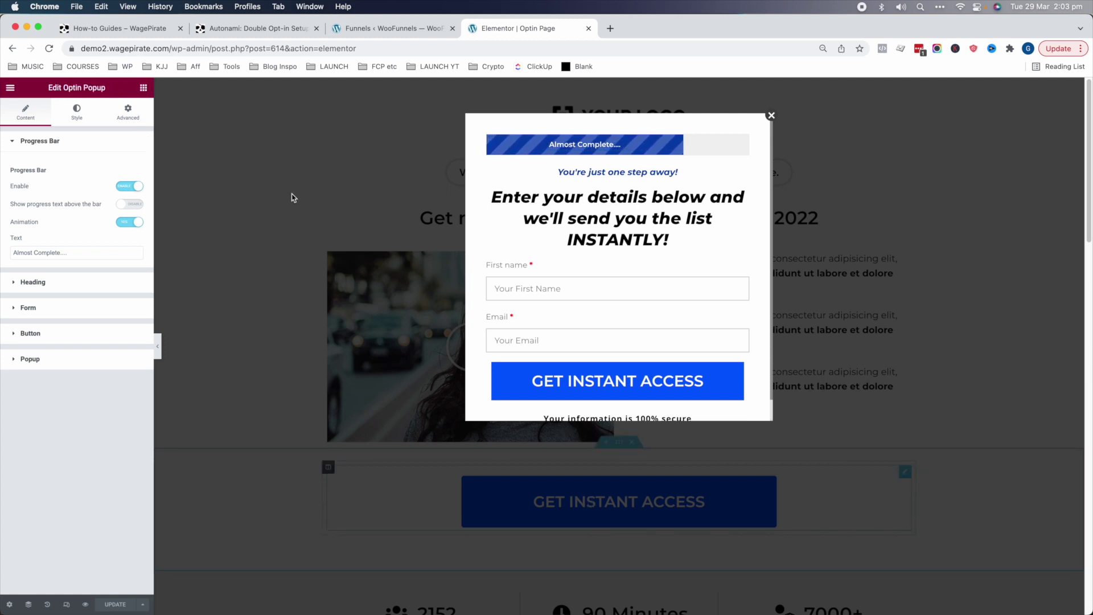
left_click(143, 87)
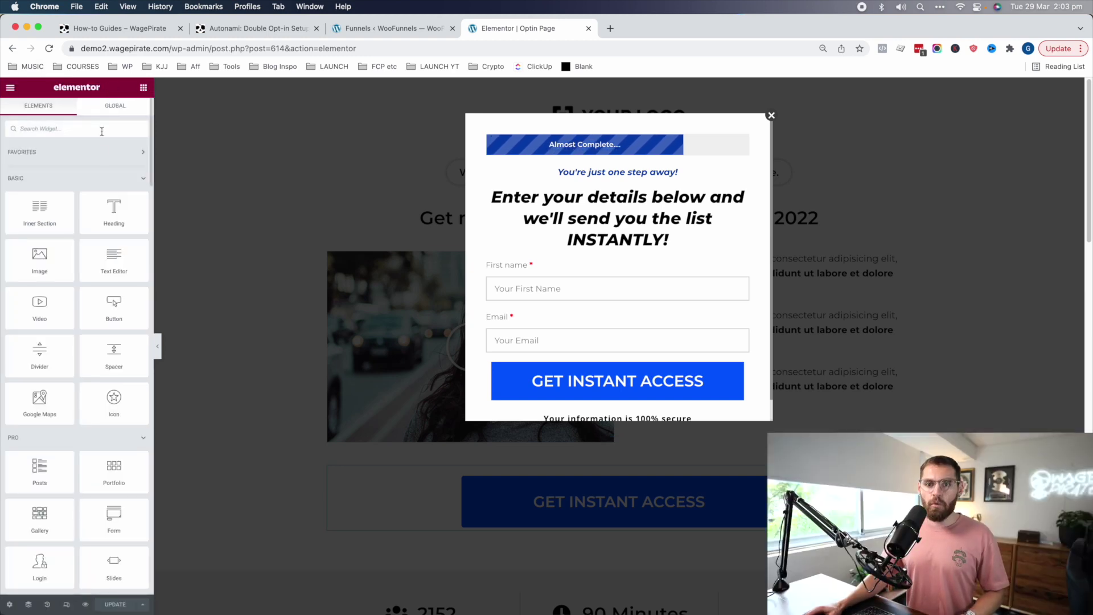
left_click(142, 178)
left_click(142, 206)
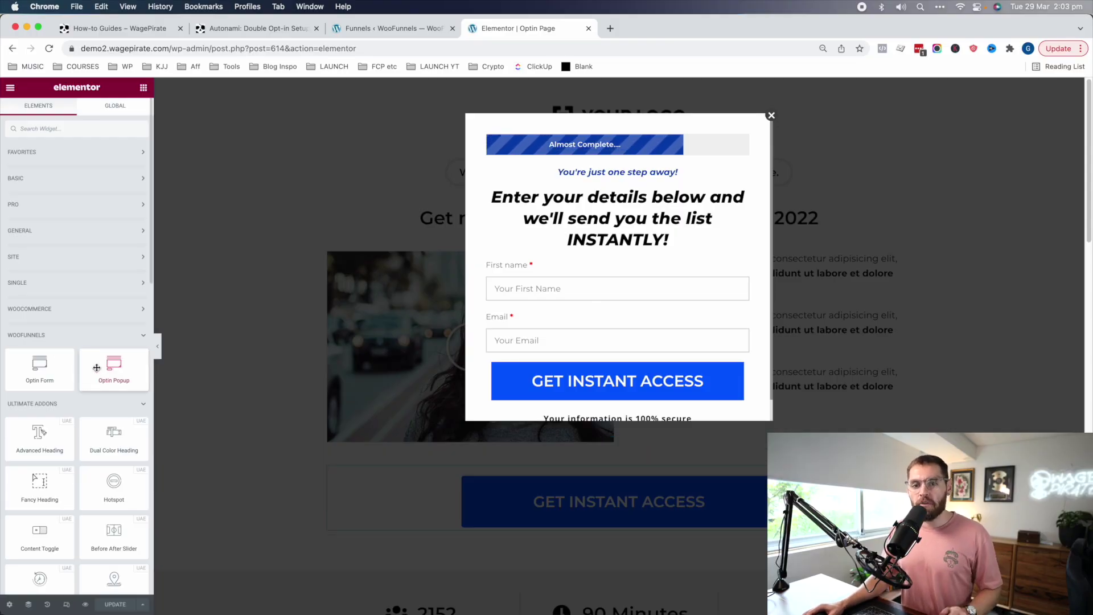
- Place a WooFunnels Optin Form with First name and Email above the GET INSTANT ACCESS button
left_click_drag(96, 368, 306, 415)
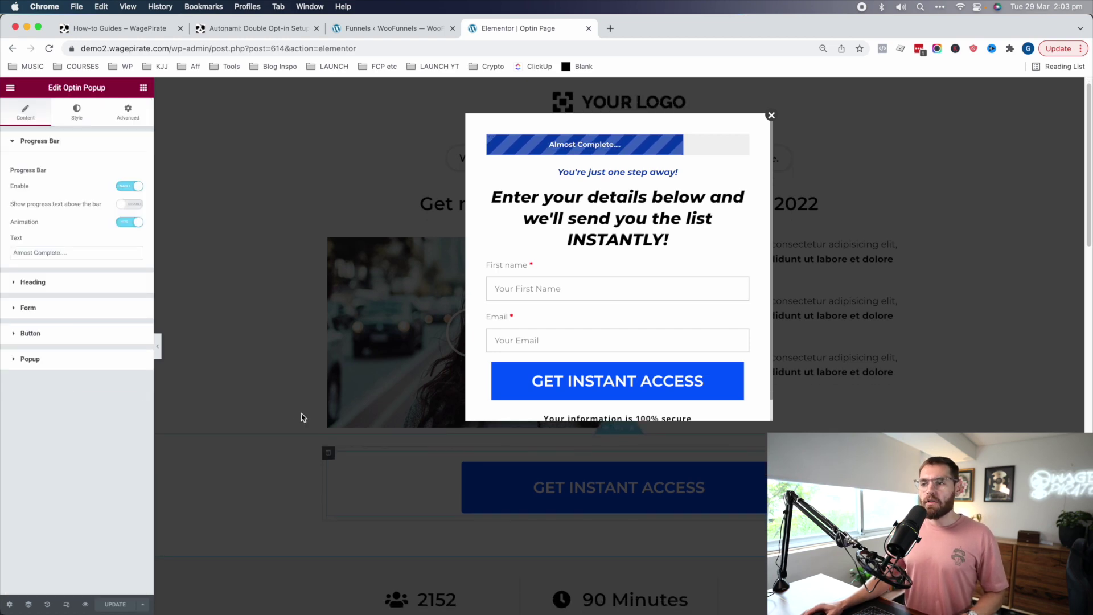
left_click(771, 115)
scroll(668, 391, "down", 5)
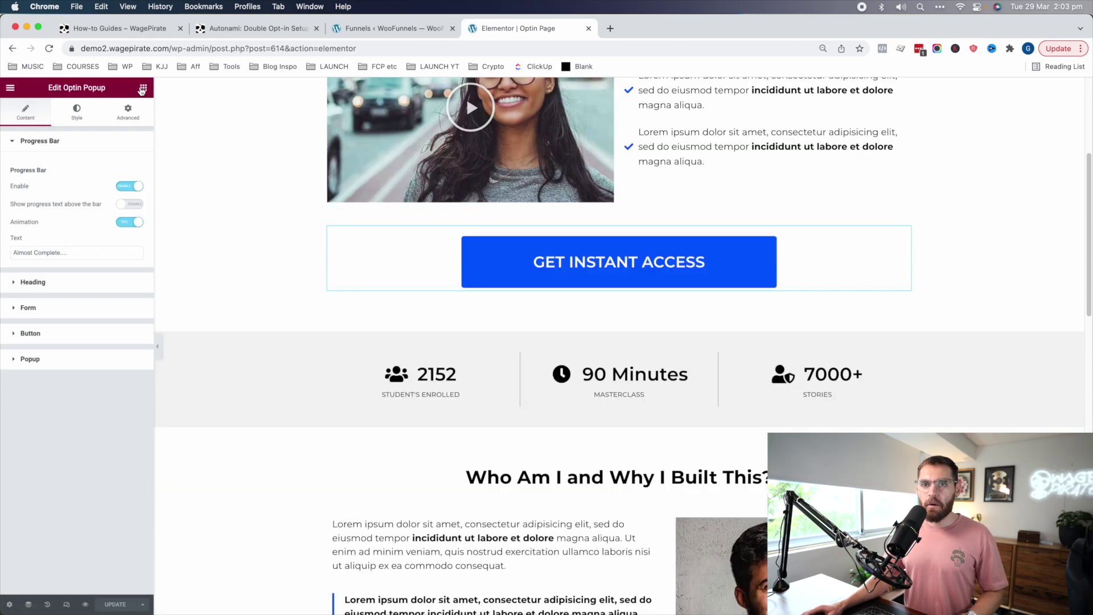
left_click(144, 88)
scroll(57, 362, "down", 1)
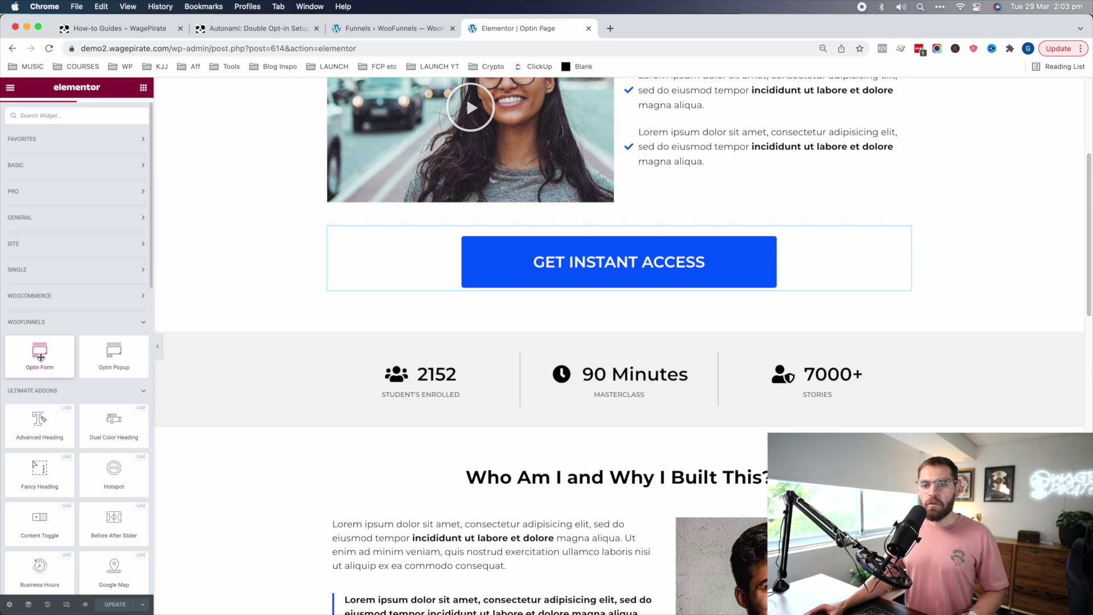
left_click_drag(57, 362, 535, 233)
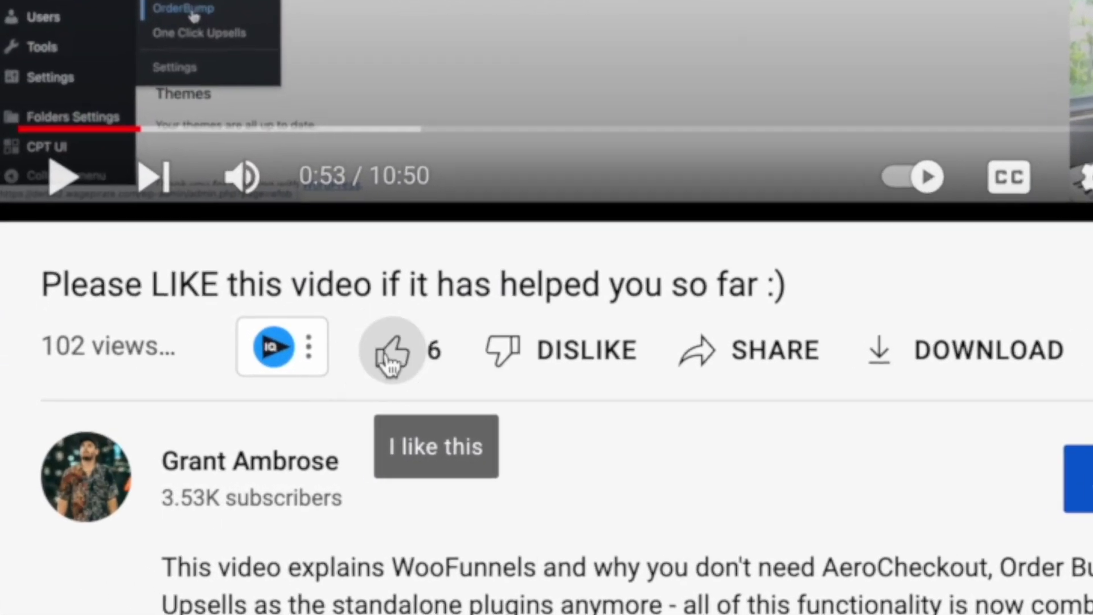
left_click(293, 389)
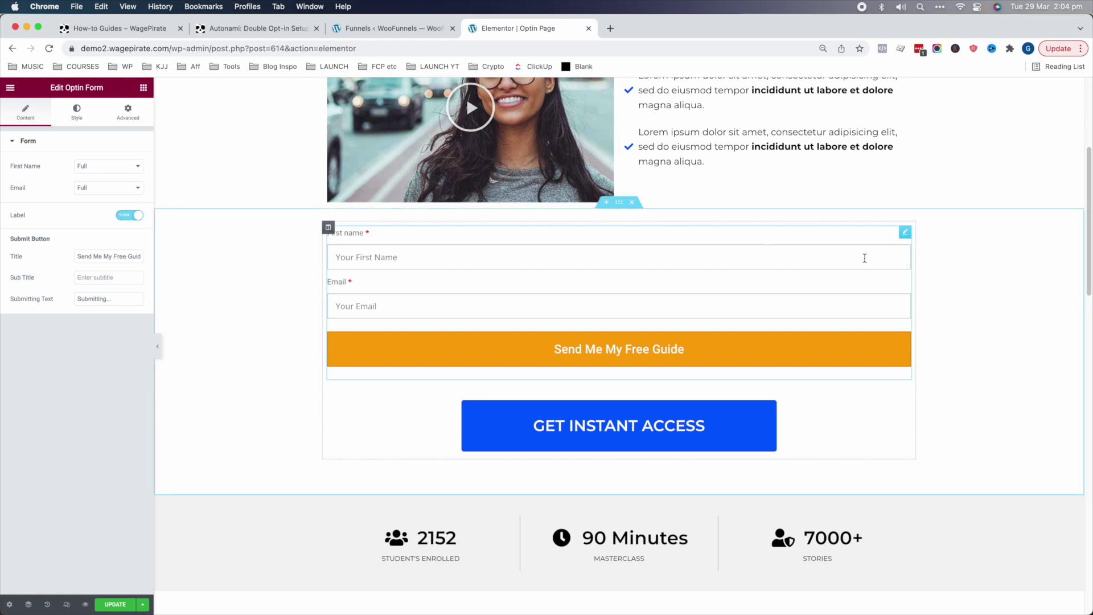
- Delete the added opt-in form and save the page from the Optin Popup settings
right_click(837, 241)
left_click(865, 386)
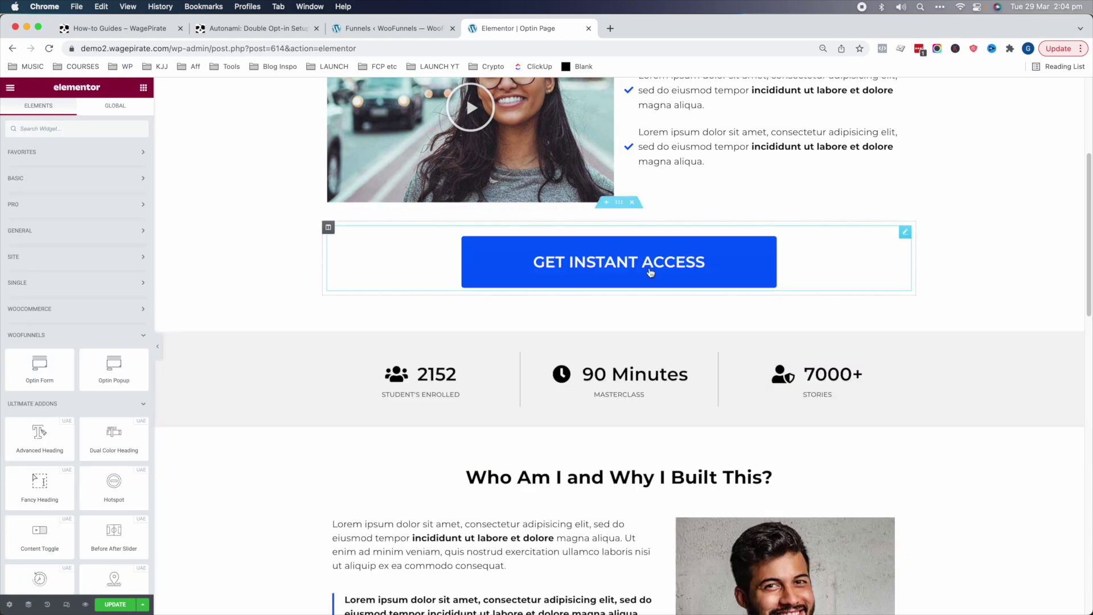
left_click(521, 279)
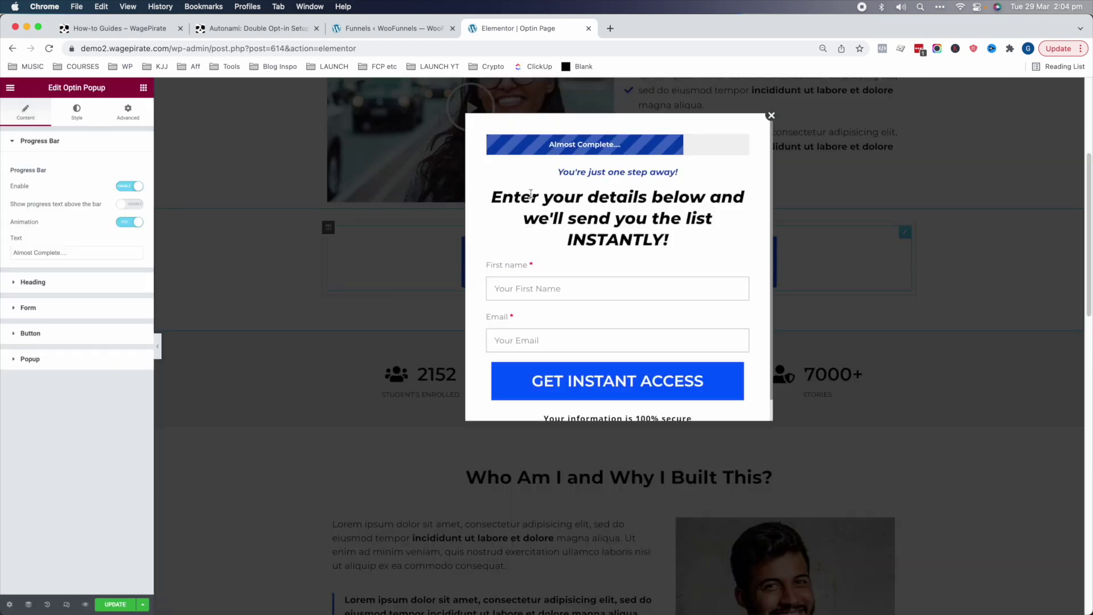
left_click(115, 604)
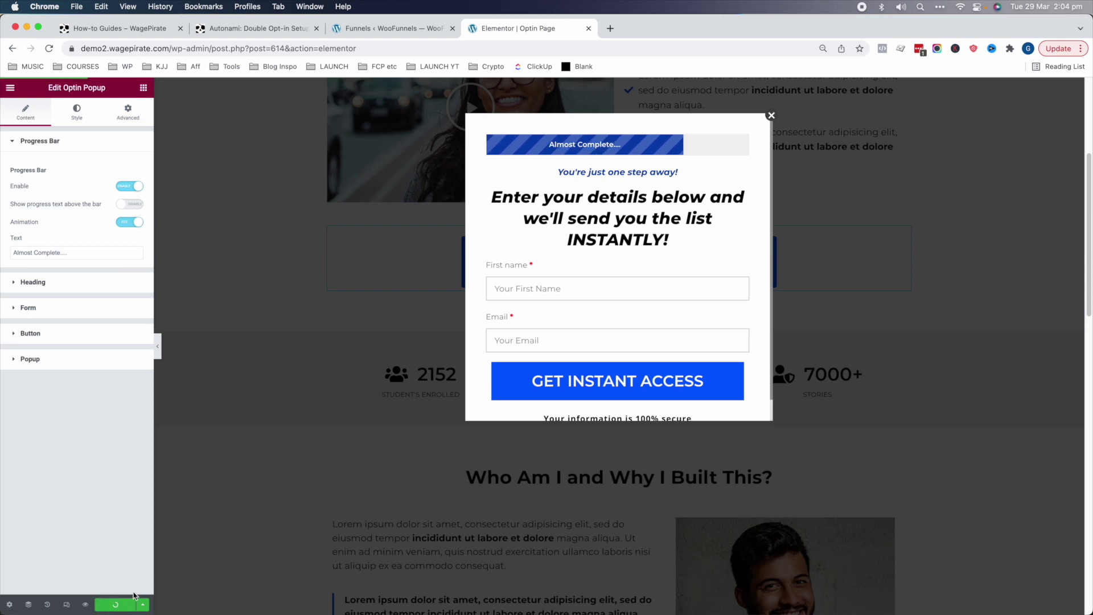
- Exit to the block editor and retitle the page 'Opt-in Page - Top 10 Plugins for 20'
left_click(11, 88)
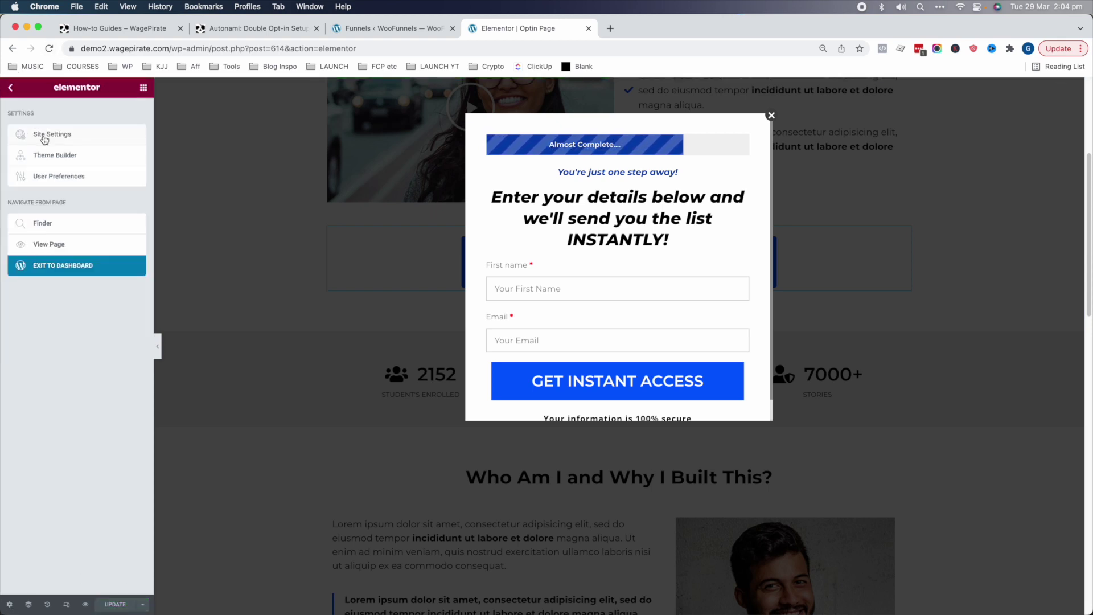
left_click(59, 246)
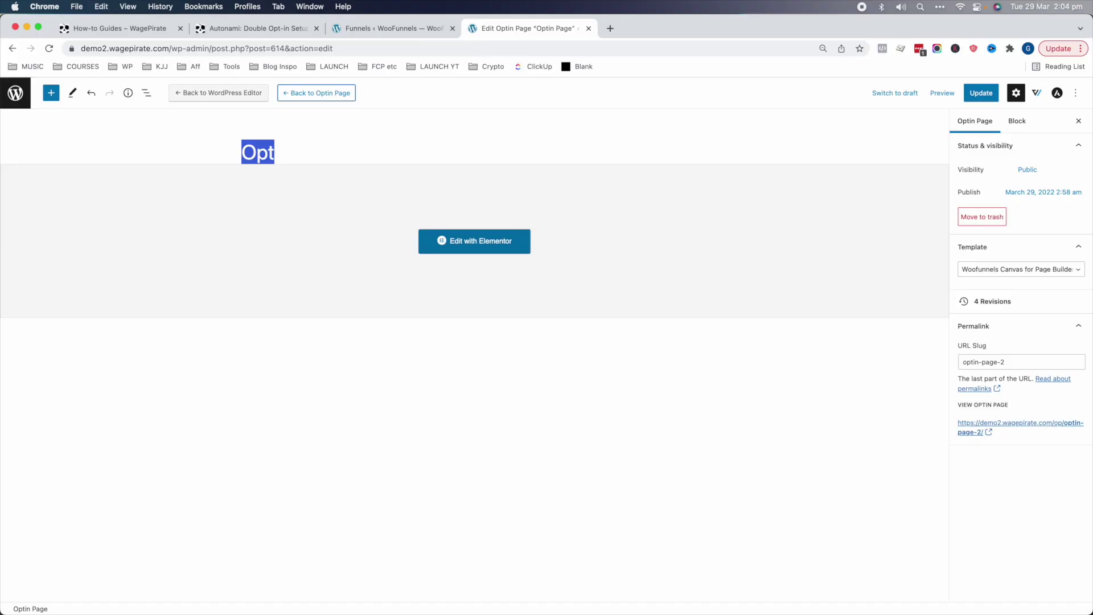
type("Opt-in Page - Top 10 Plugins for 2022")
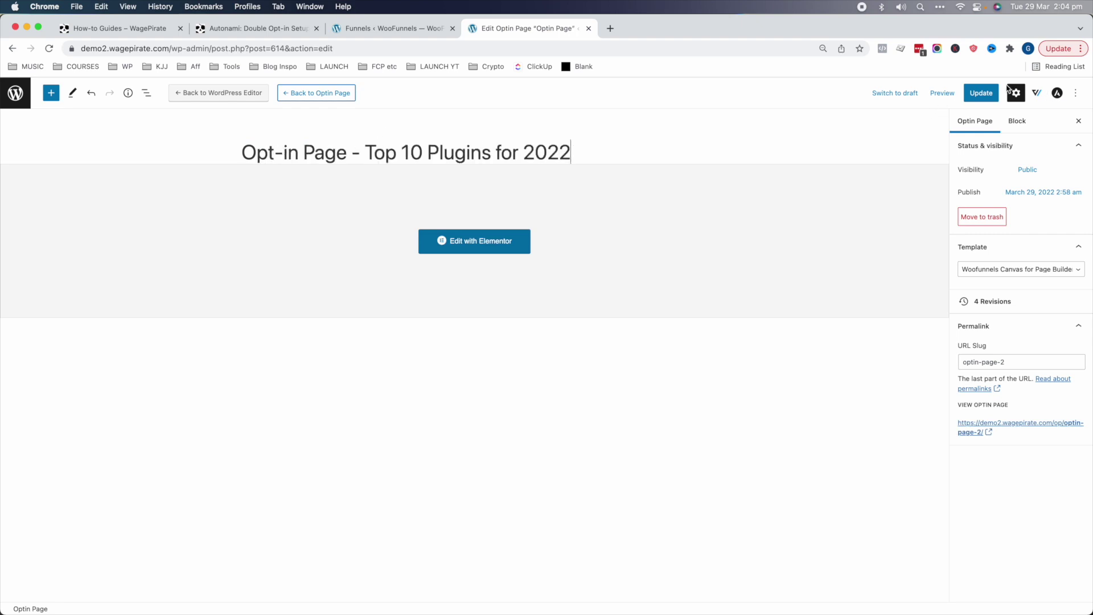
- Save the retitled opt-in page and go to Autonami's Automations list
left_click(980, 93)
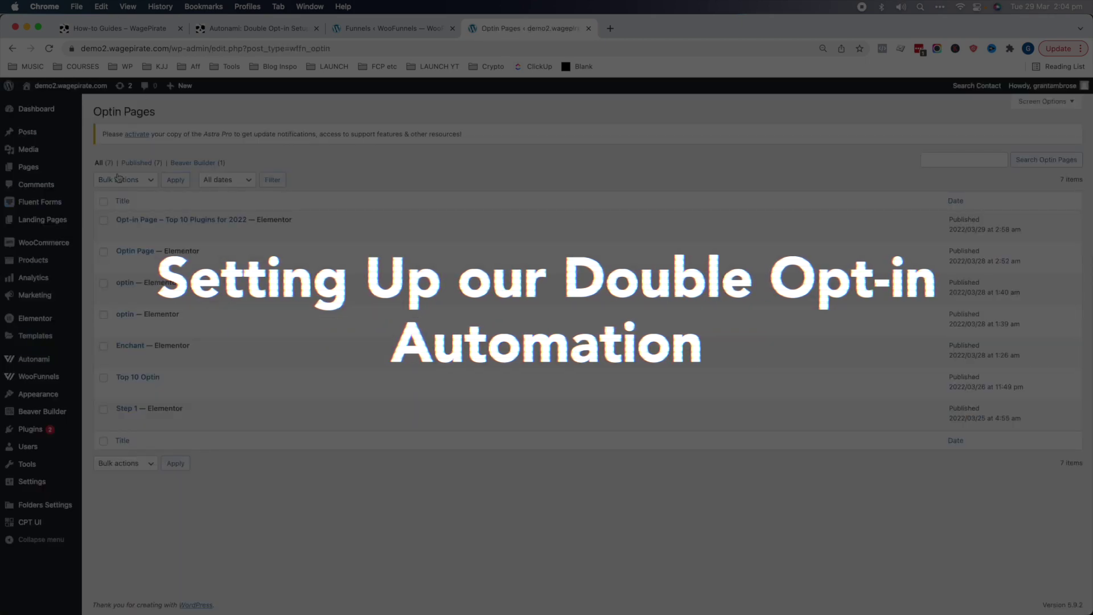
mouse_move(36, 362)
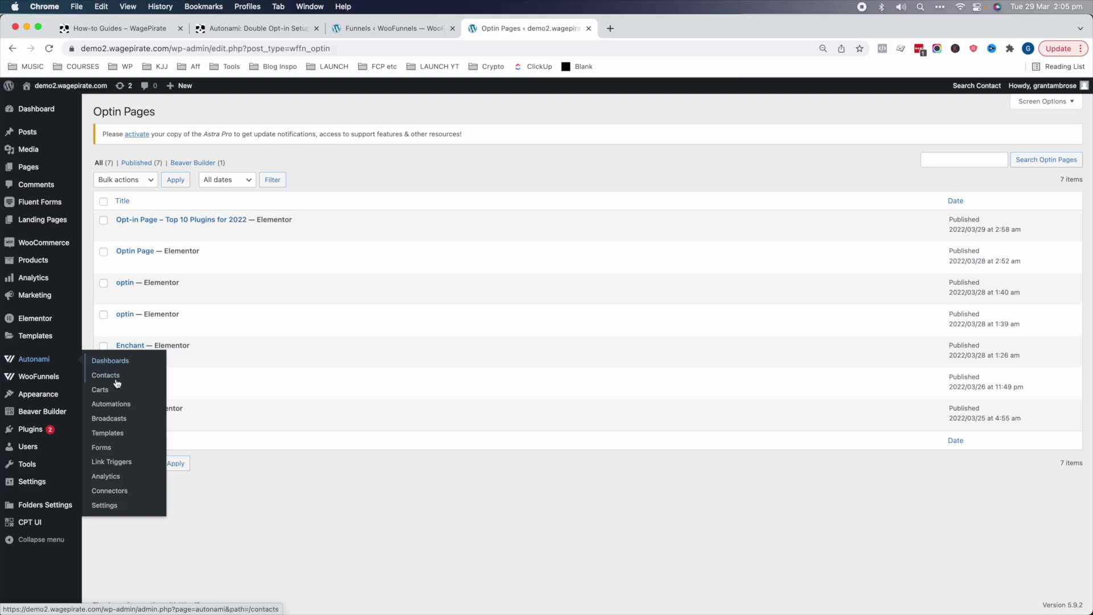
left_click(117, 409)
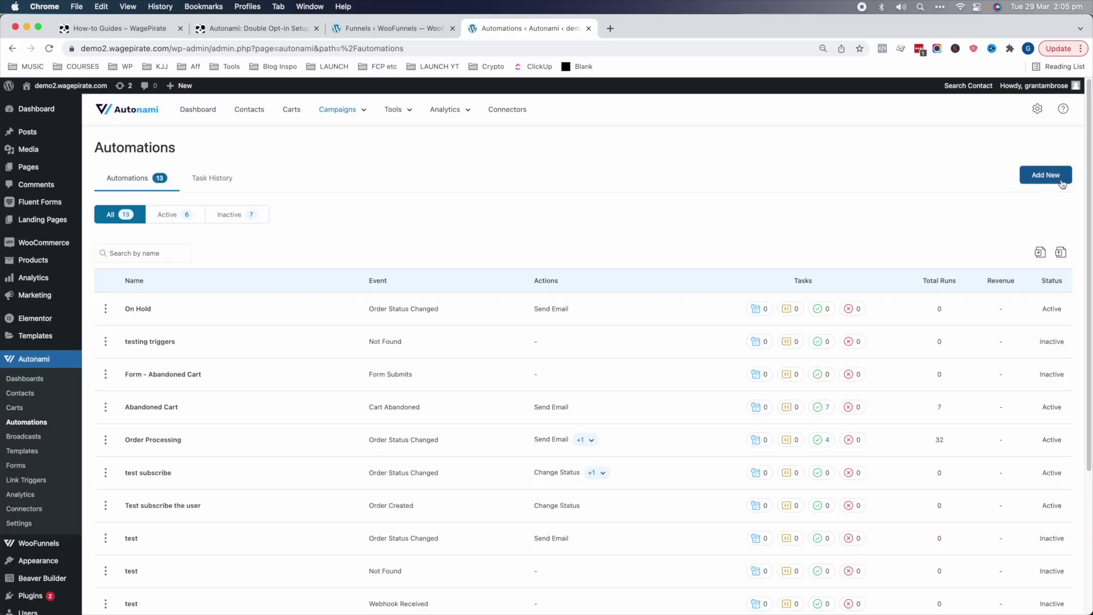
- Add a new automation named 'Lead Magnet - Top 10 Plugins 2022'
left_click(1053, 175)
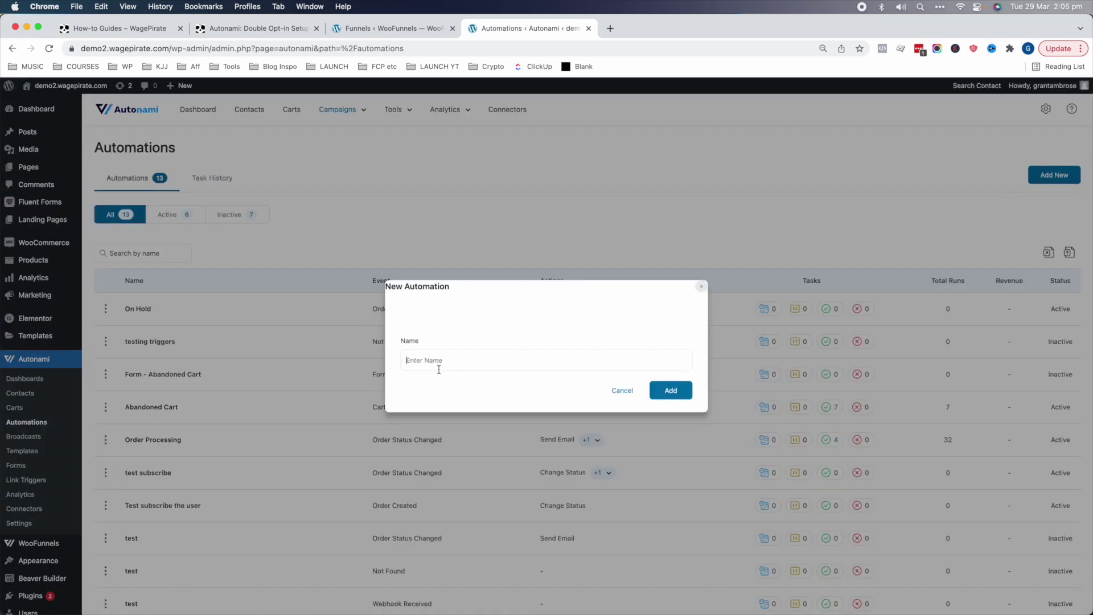
type("Lead Magnet - Top 10 Plugins 2022")
left_click(665, 390)
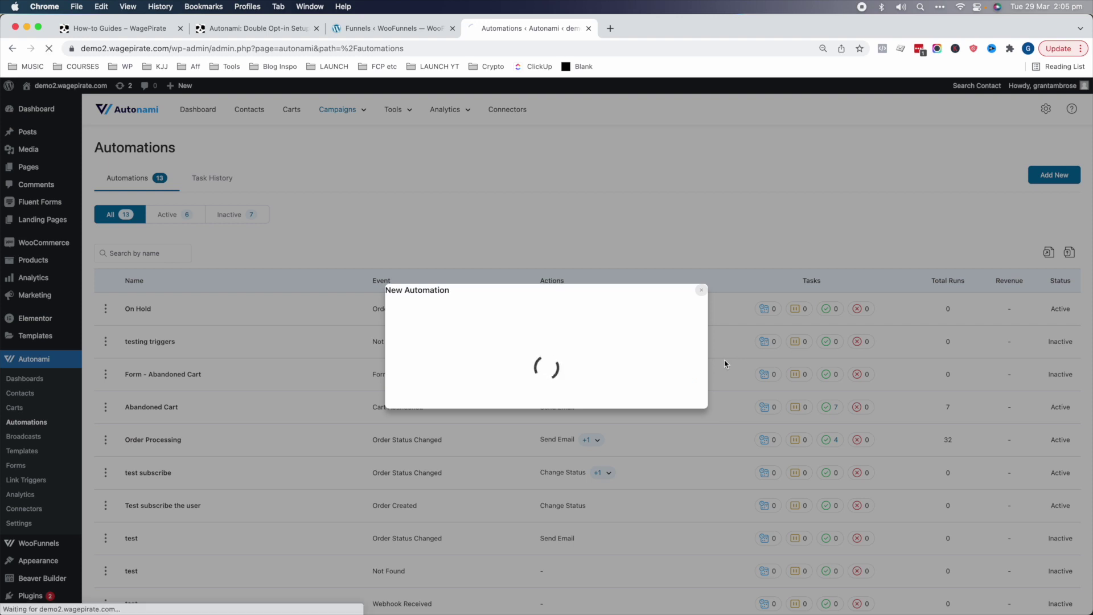
- Set the automation's trigger to WooFunnels Form Submits
left_click(421, 286)
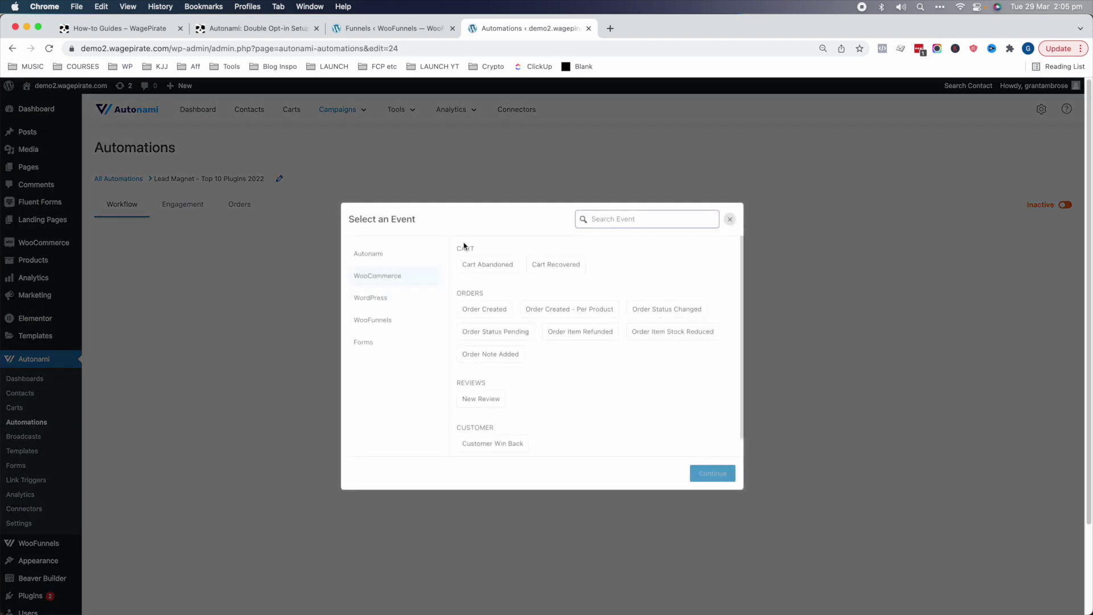
left_click(363, 349)
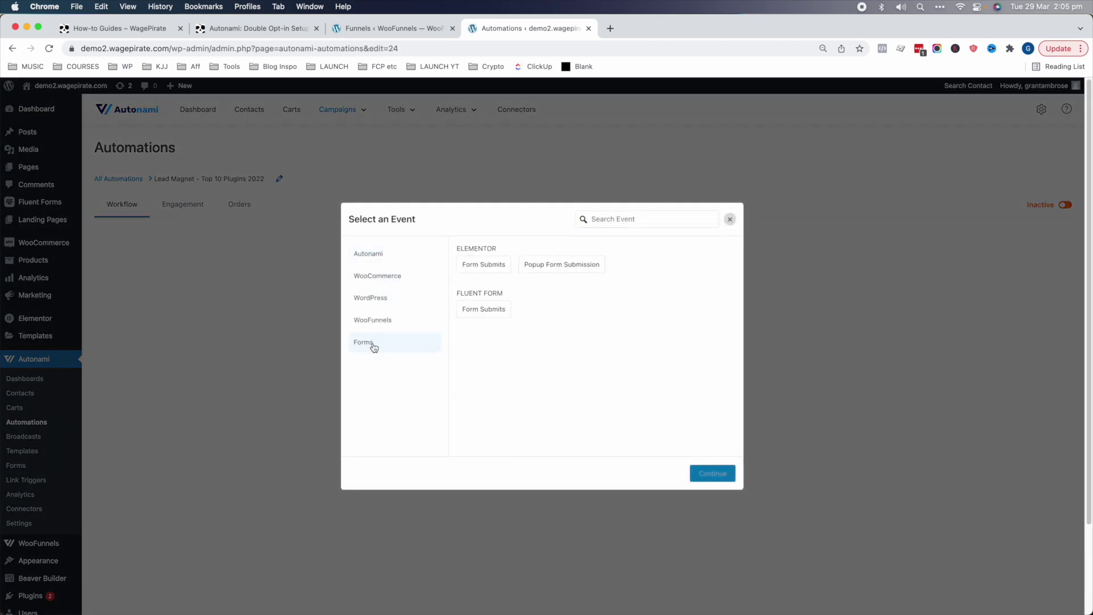
left_click_drag(465, 293, 512, 293)
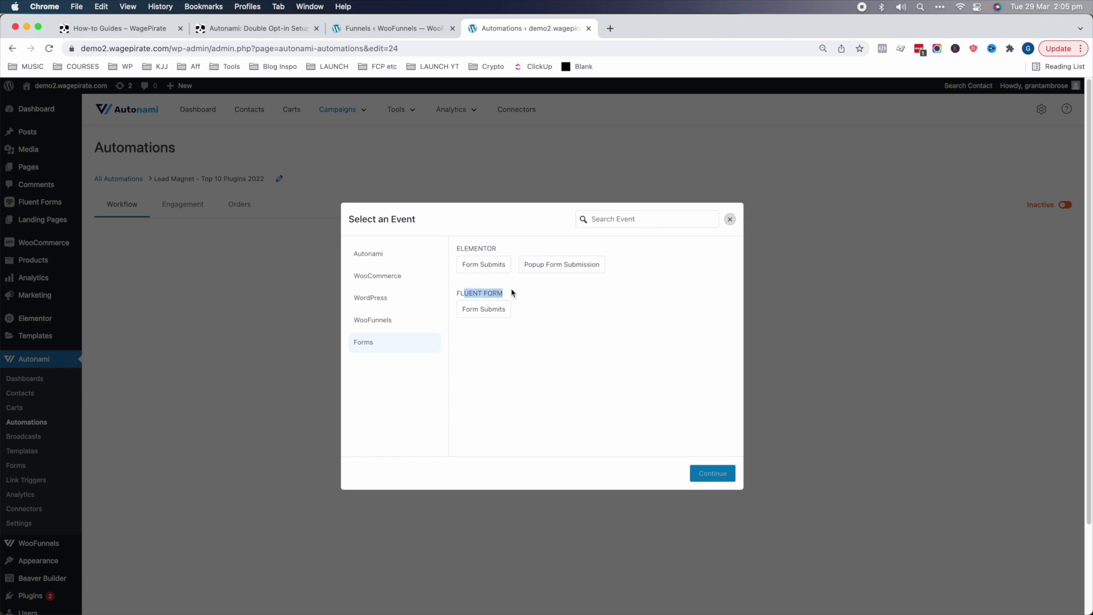
left_click(384, 321)
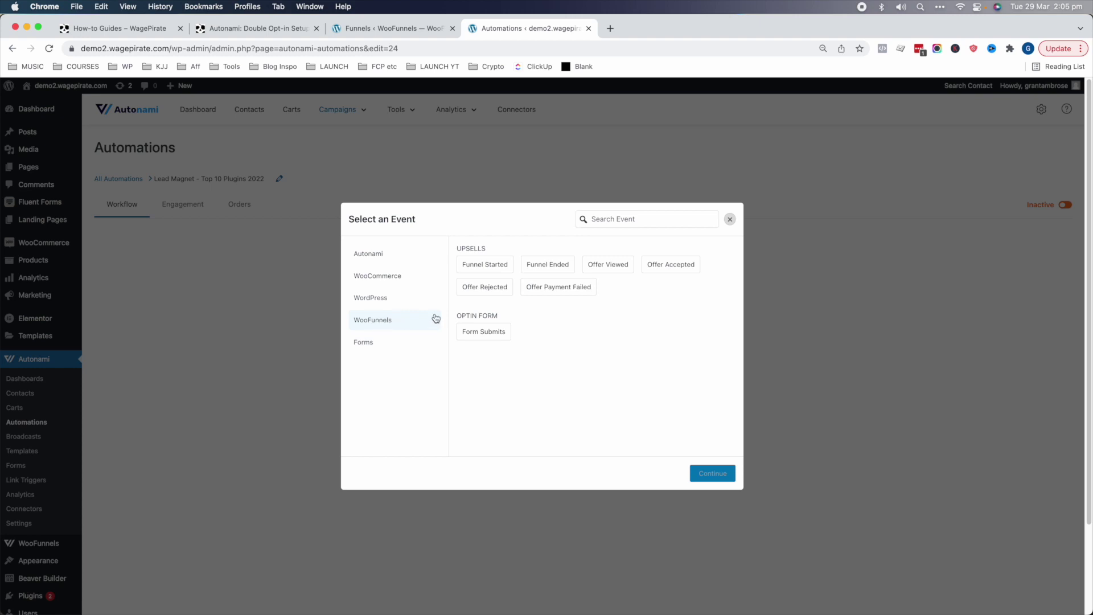
left_click_drag(460, 315, 488, 313)
left_click(487, 334)
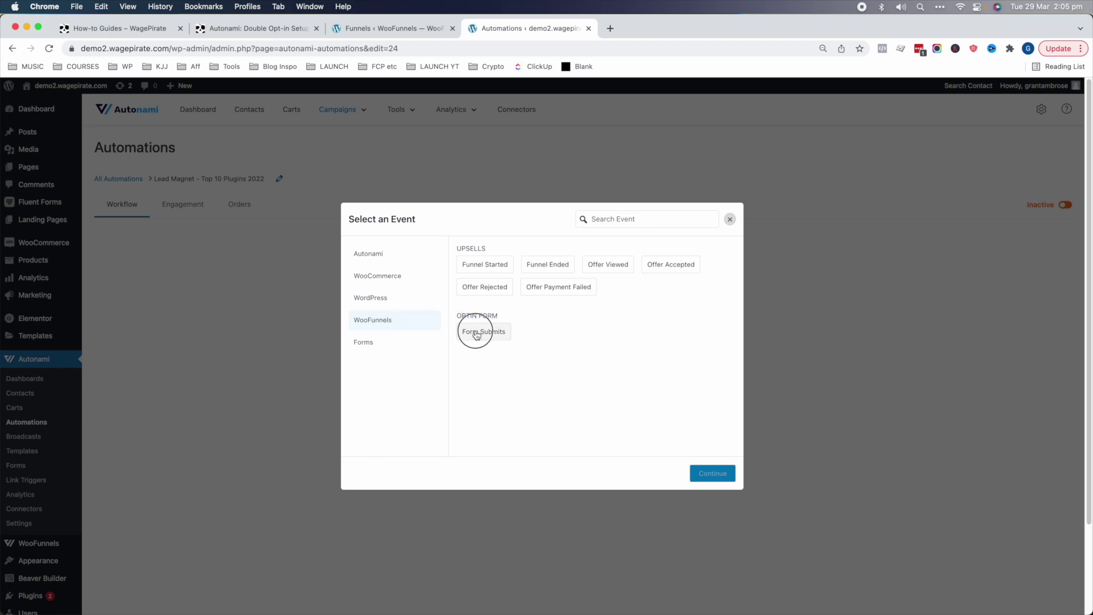
- Watch the 'Opt-in Page - Top 10 Plugins for 2022' form, map its Email field, and add a Direct Action step
left_click(704, 476)
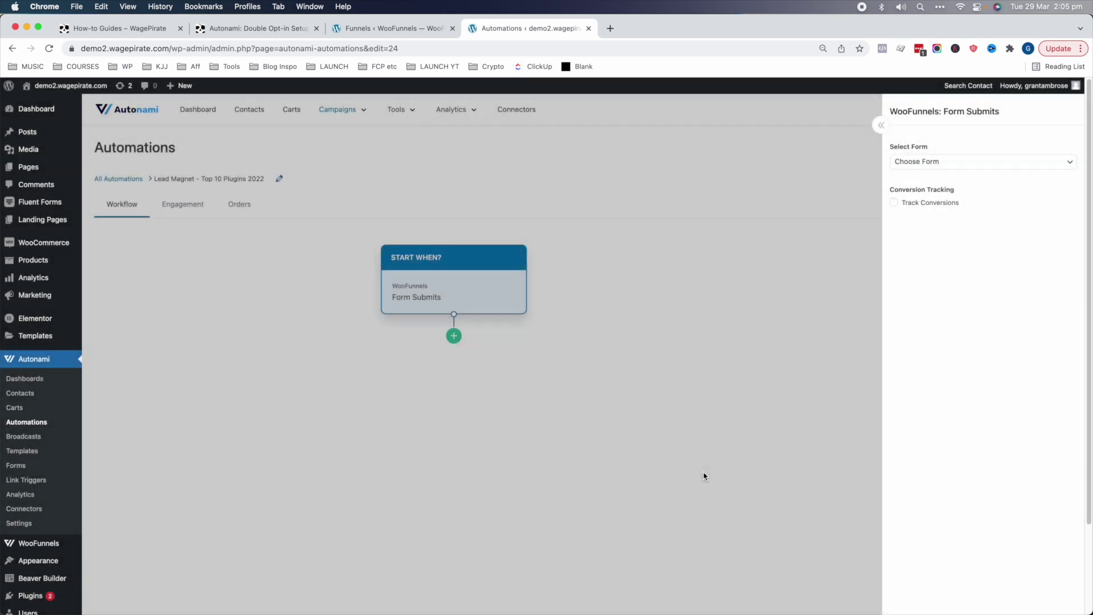
left_click(954, 166)
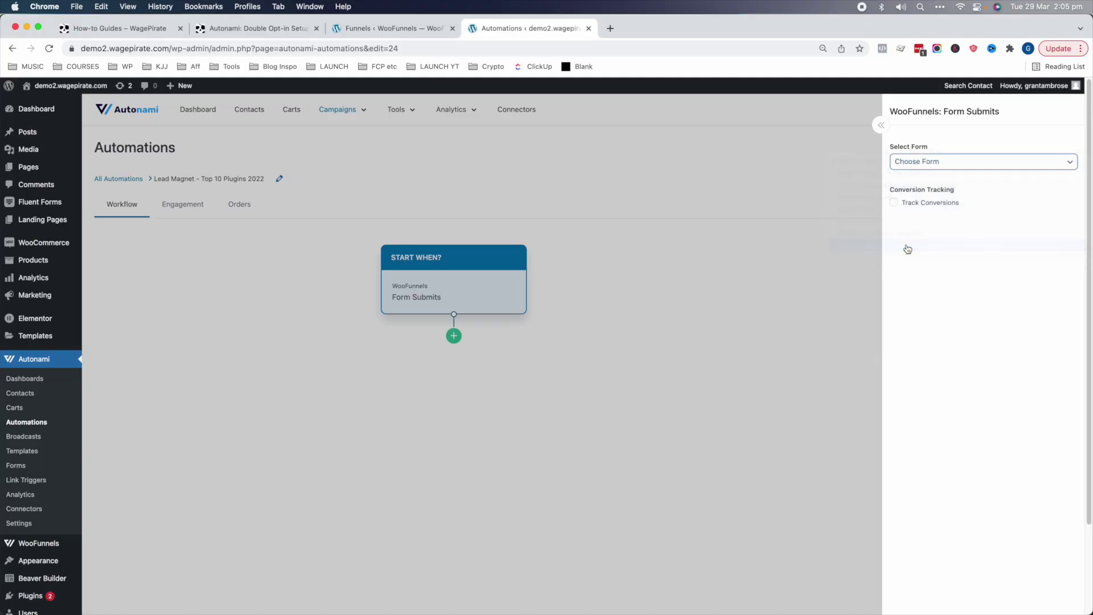
left_click(910, 199)
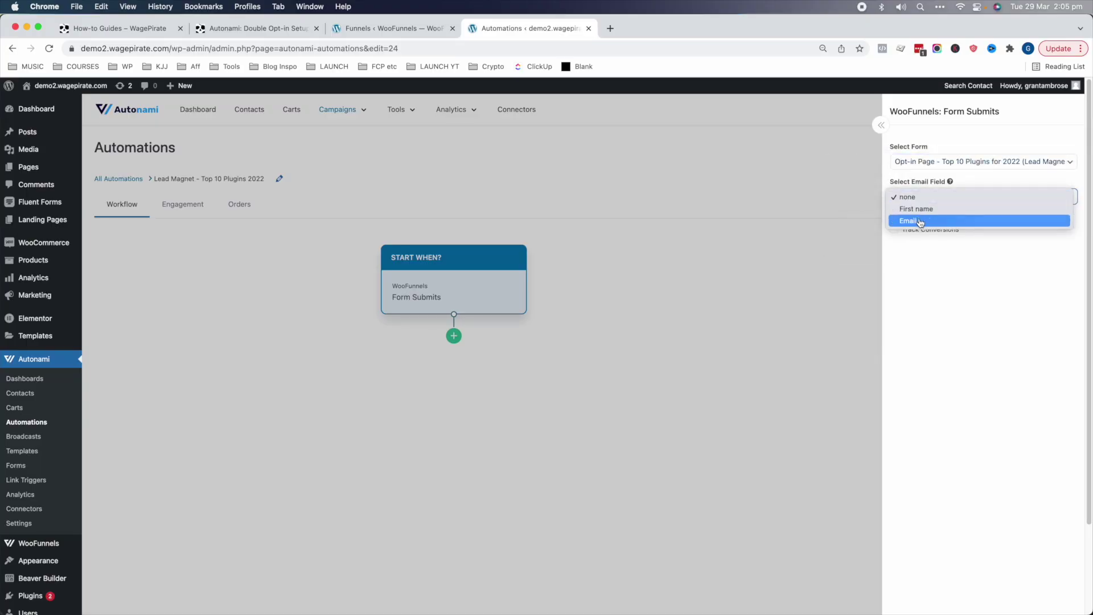
left_click(915, 222)
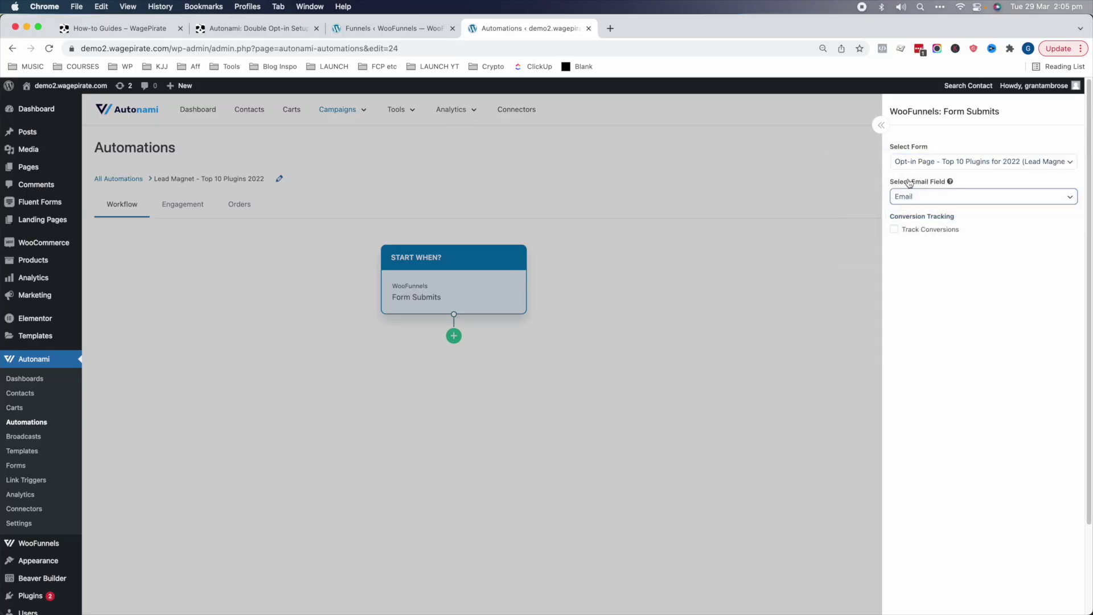
left_click(830, 273)
left_click(530, 373)
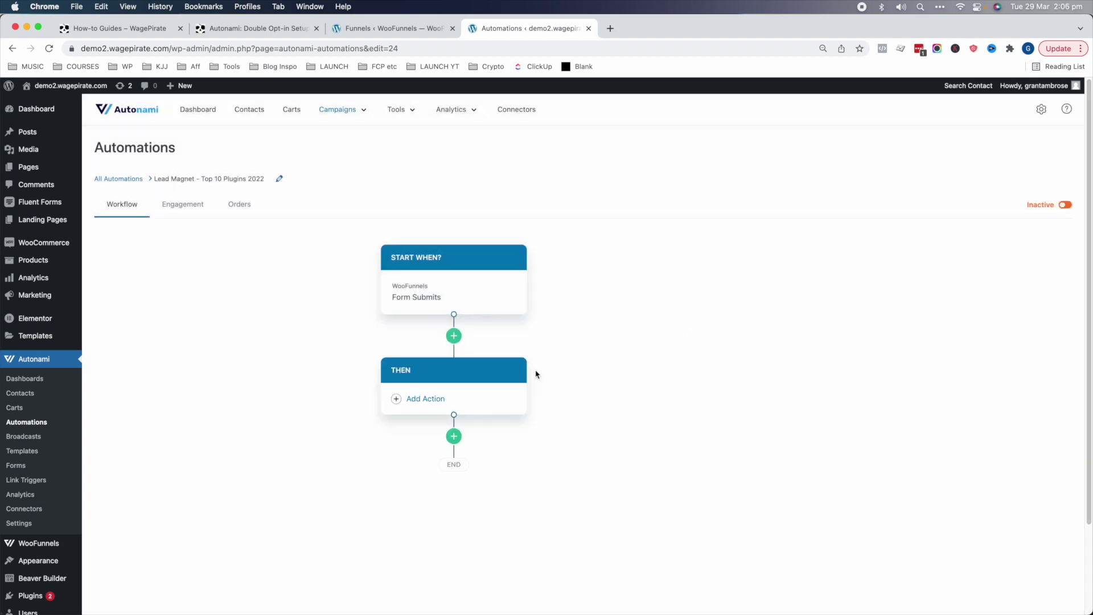
- Add a Create Contact action, found by searching 'creat'
left_click(443, 400)
left_click(624, 218)
type("creat")
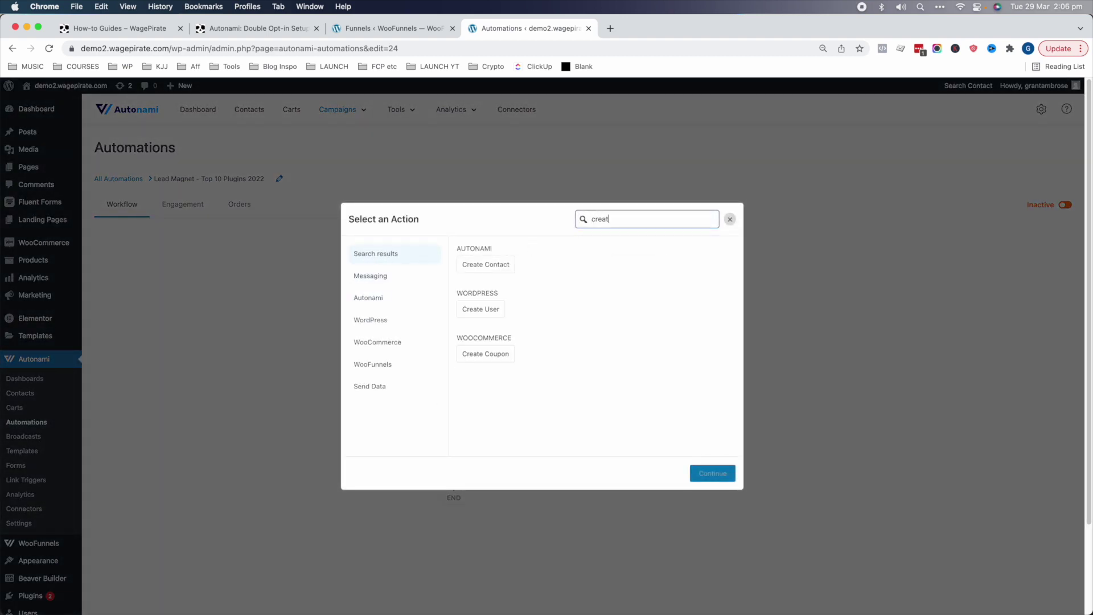
left_click(487, 263)
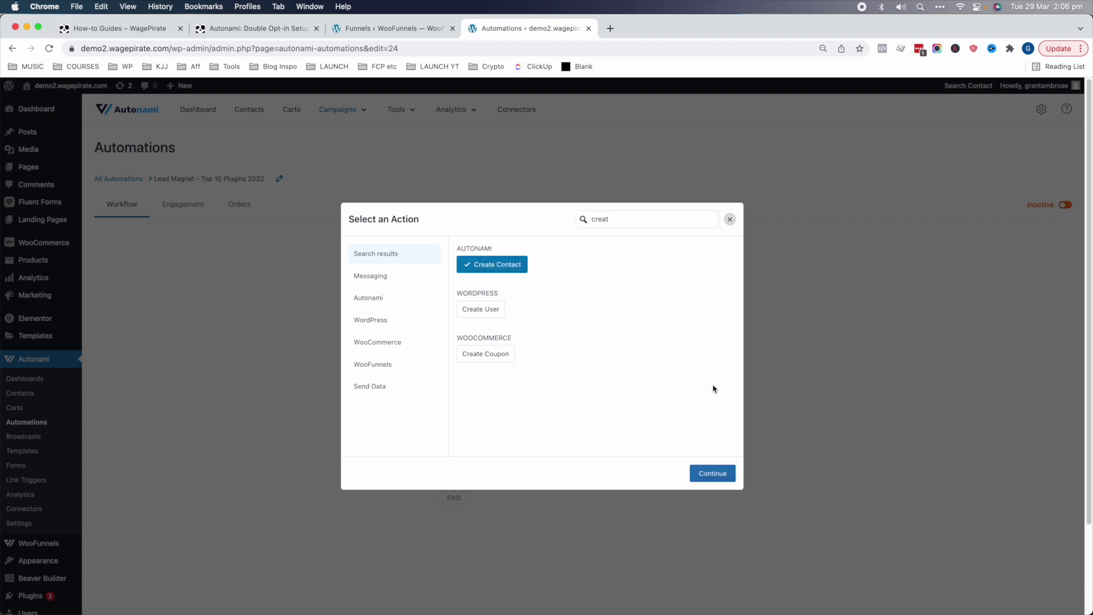
left_click(712, 473)
- Fill the contact's email with the optin_form_field merge tag for the Email field
left_click(1054, 139)
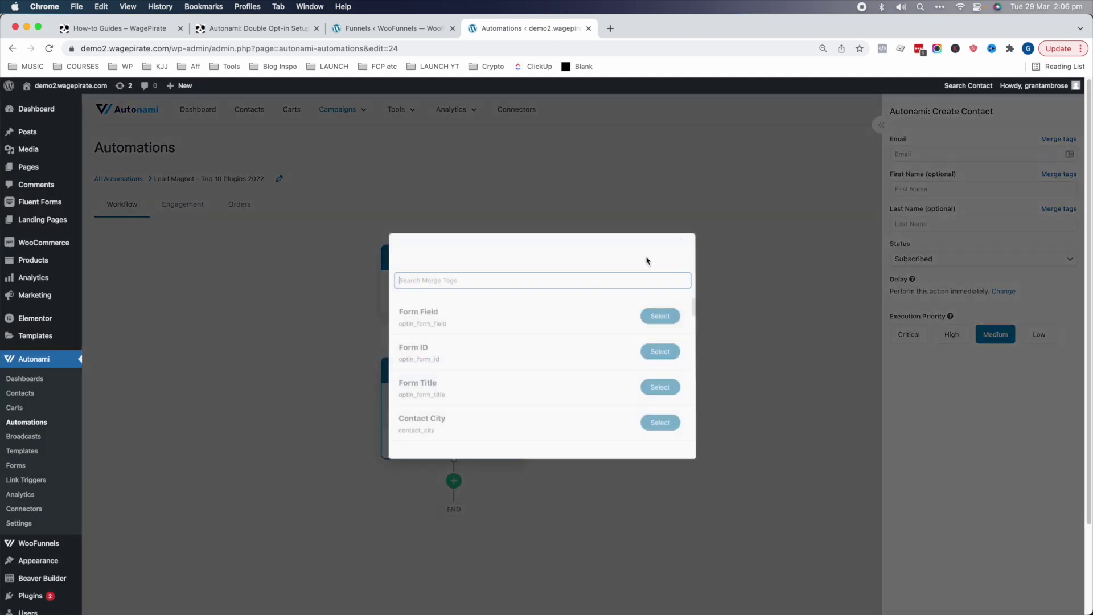
left_click(407, 313)
left_click_drag(402, 323, 464, 327)
left_click(677, 316)
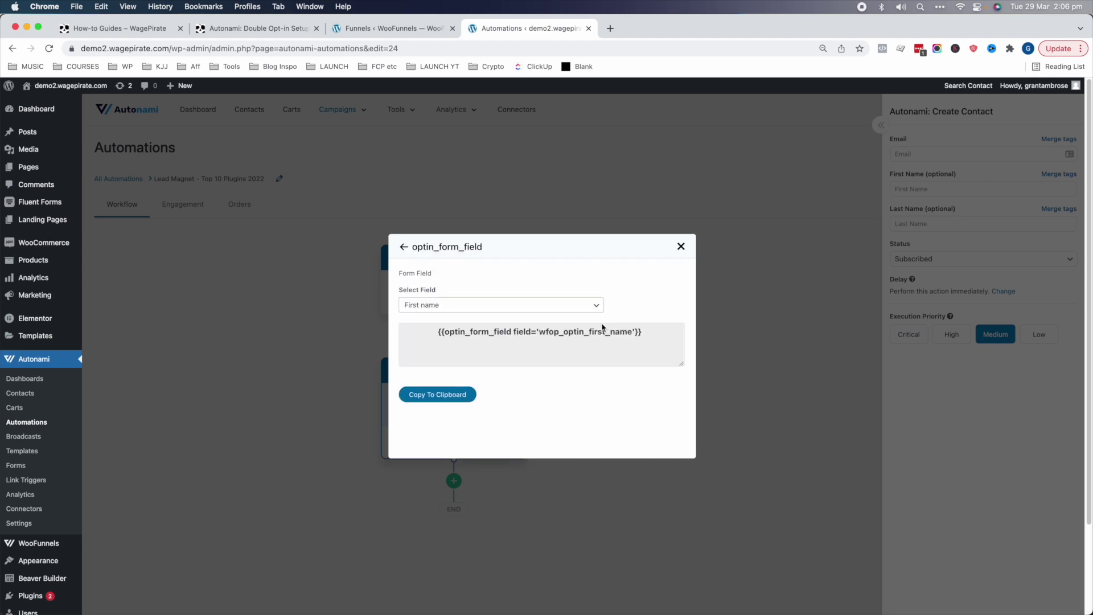
left_click(596, 328)
left_click(433, 337)
left_click(437, 418)
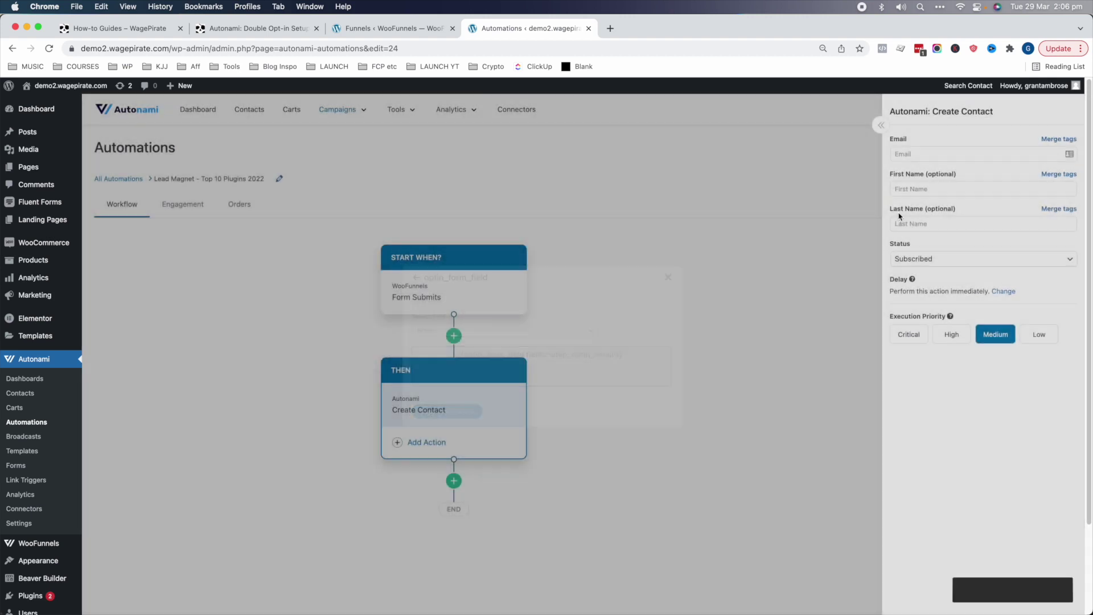
left_click(932, 189)
- Fill the contact's first name with the optin_form_field First Name merge tag
left_click(1055, 174)
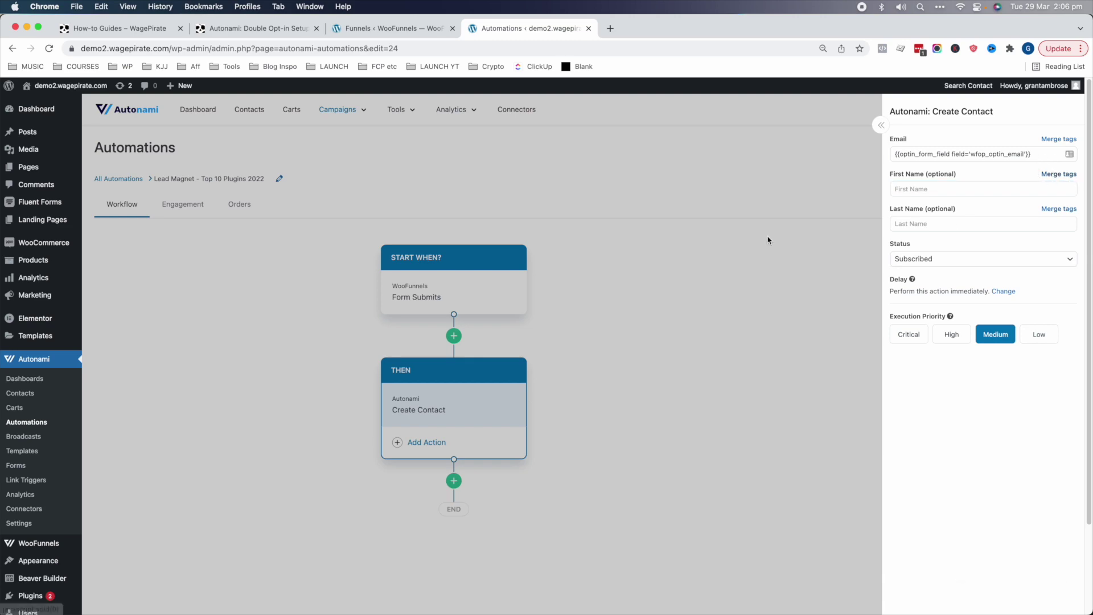
left_click(661, 313)
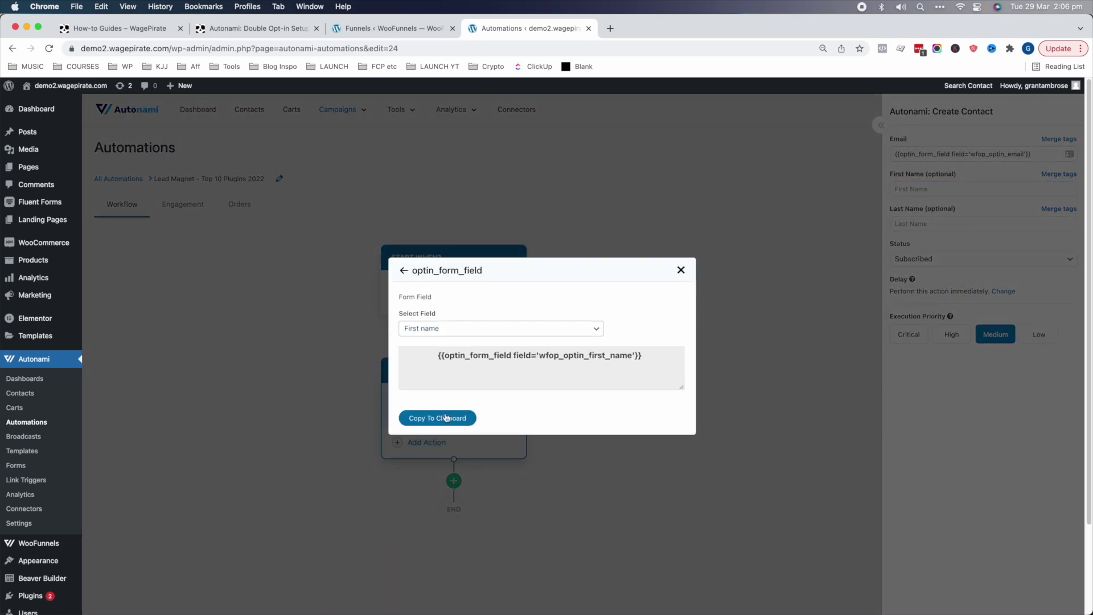
left_click(437, 417)
left_click(951, 188)
key("super+v")
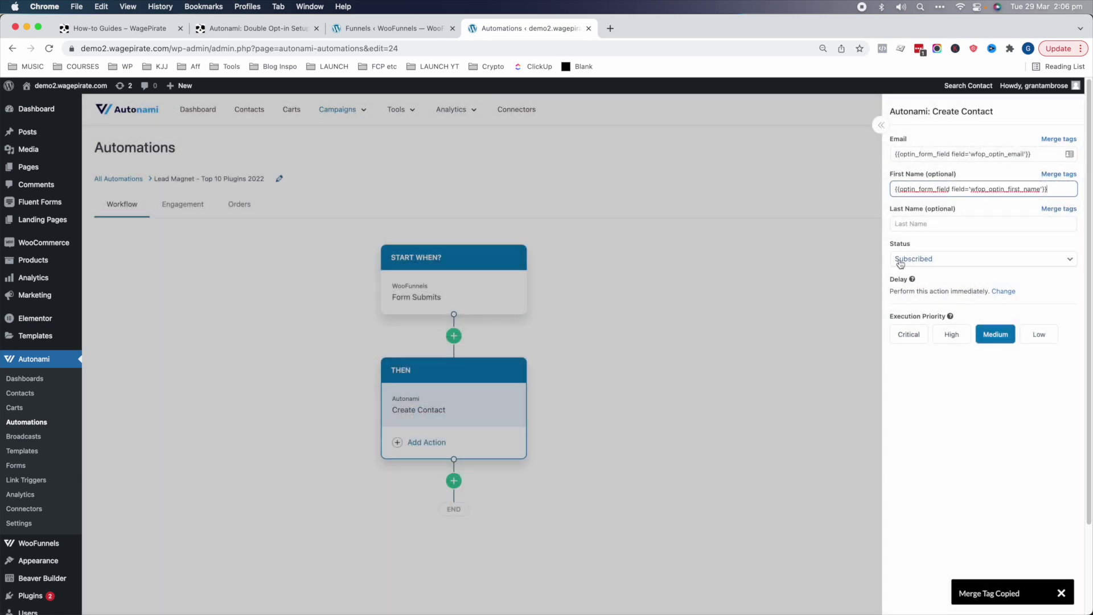
- Set the new contact's status to Unverified and add another action step after Create Contact
left_click(900, 263)
left_click(904, 261)
left_click(908, 261)
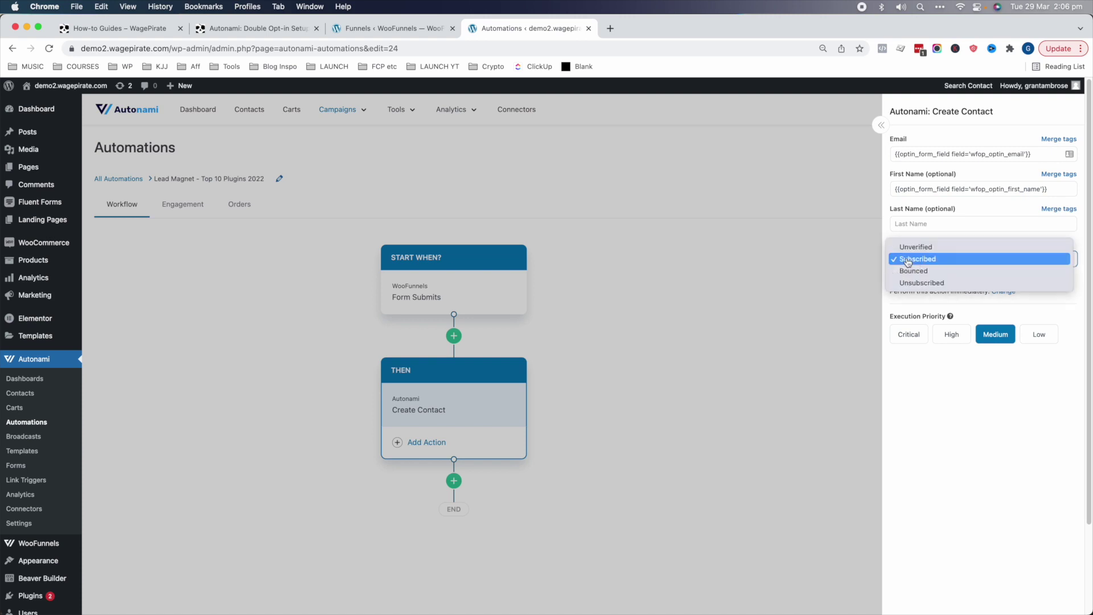
left_click(932, 247)
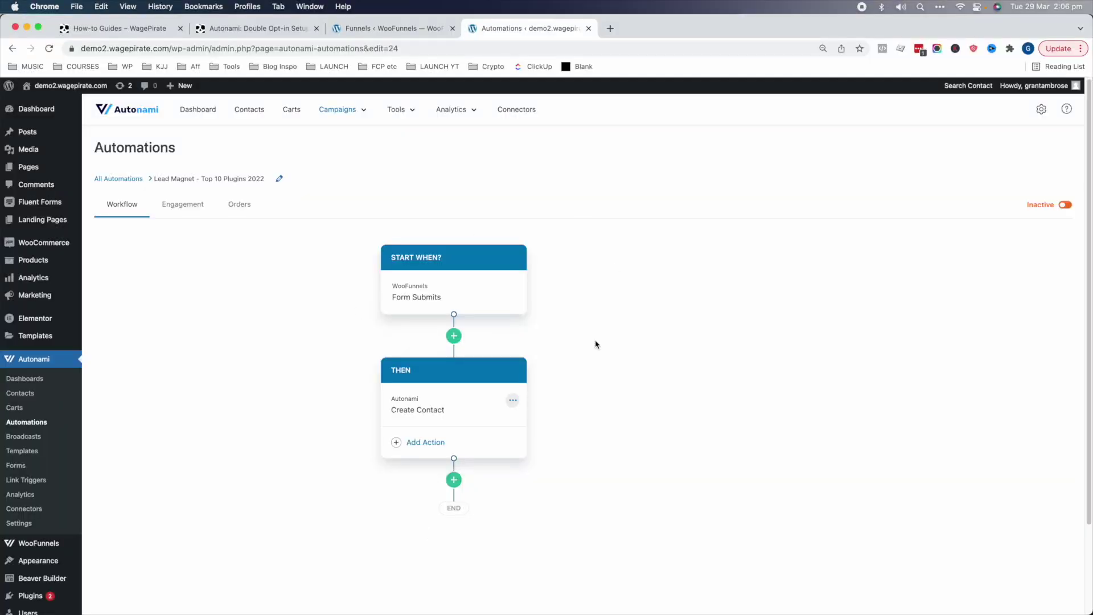
scroll(513, 398, "down", 1)
left_click(455, 465)
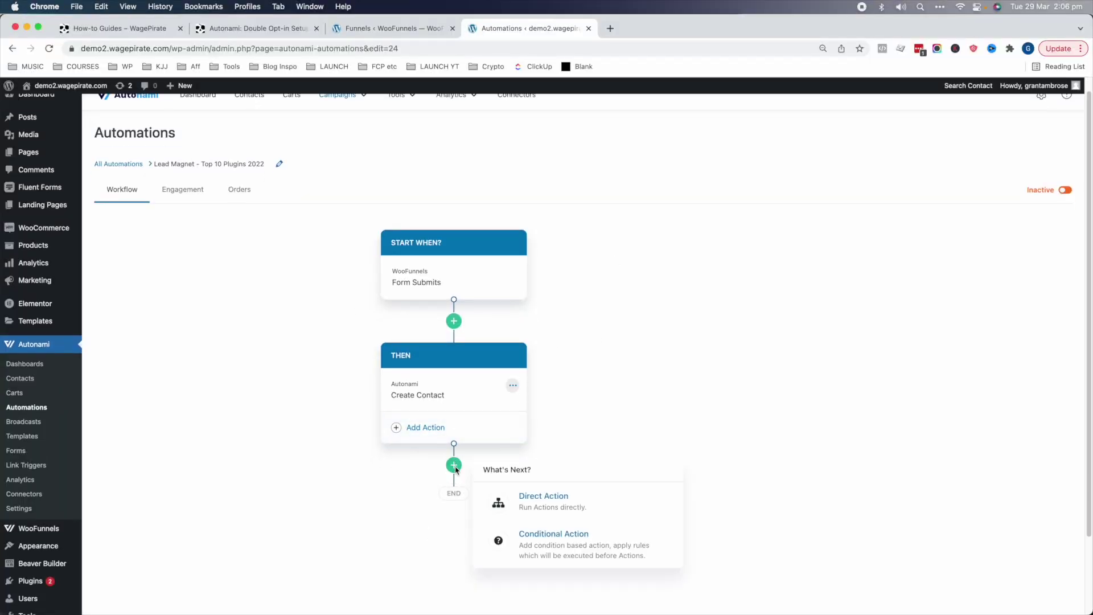
left_click(544, 497)
- Add a Send Email action to {{contact_email}} with subject 'Here is your Download Link'
left_click(445, 524)
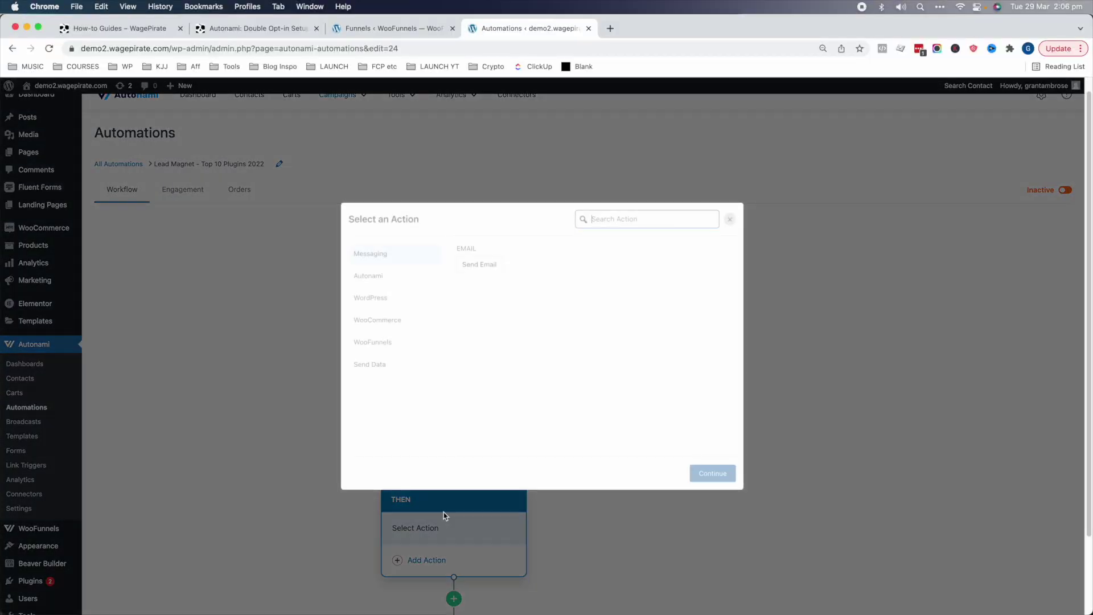
left_click(473, 266)
left_click(728, 473)
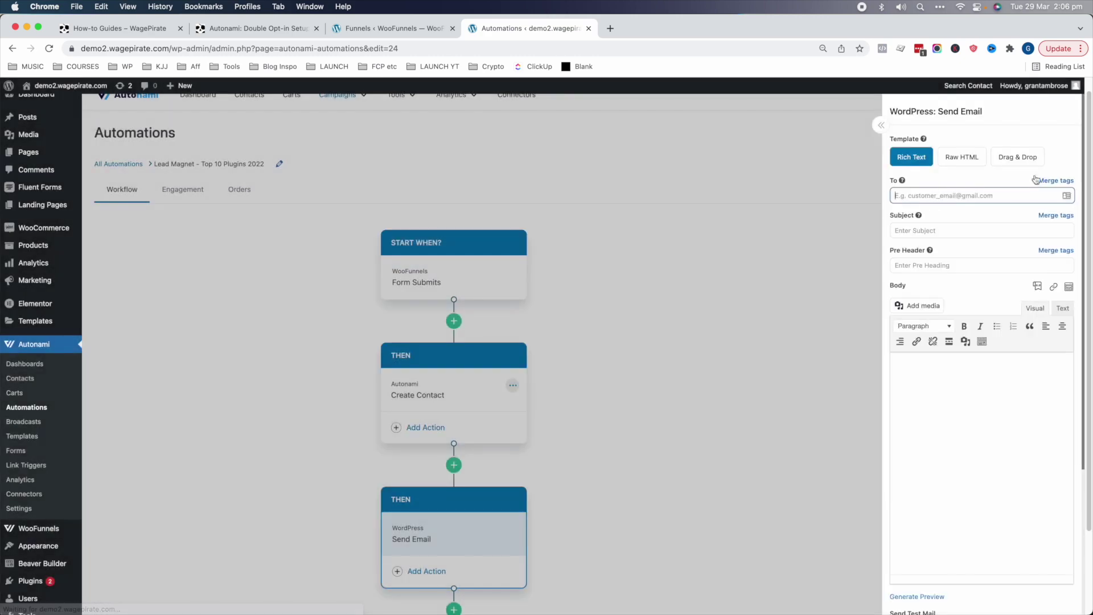
left_click(1063, 181)
left_click(558, 277)
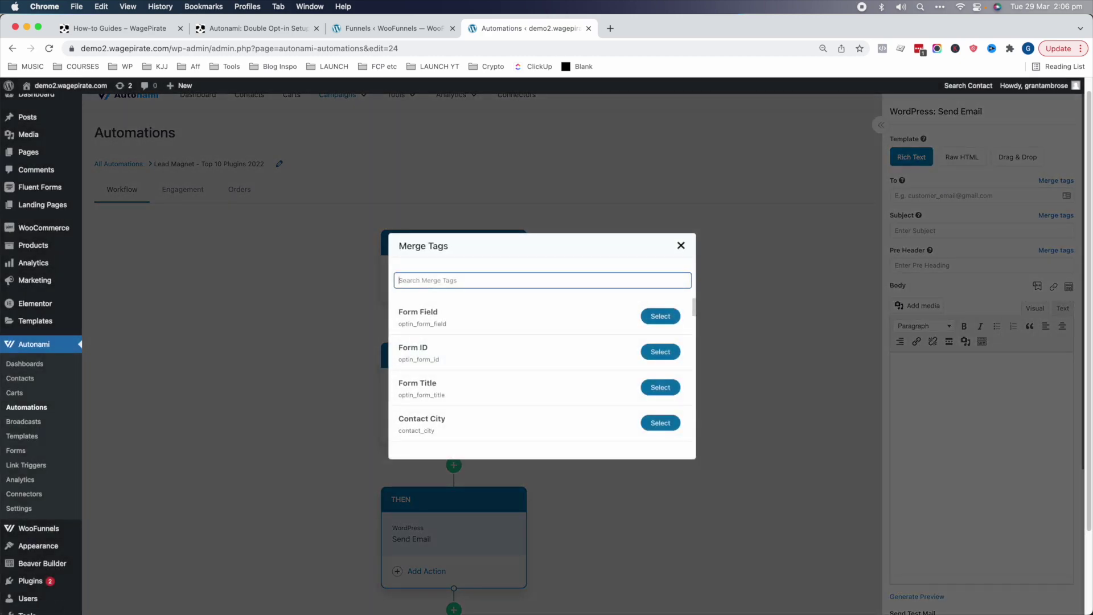
type("email")
left_click(660, 316)
left_click(428, 401)
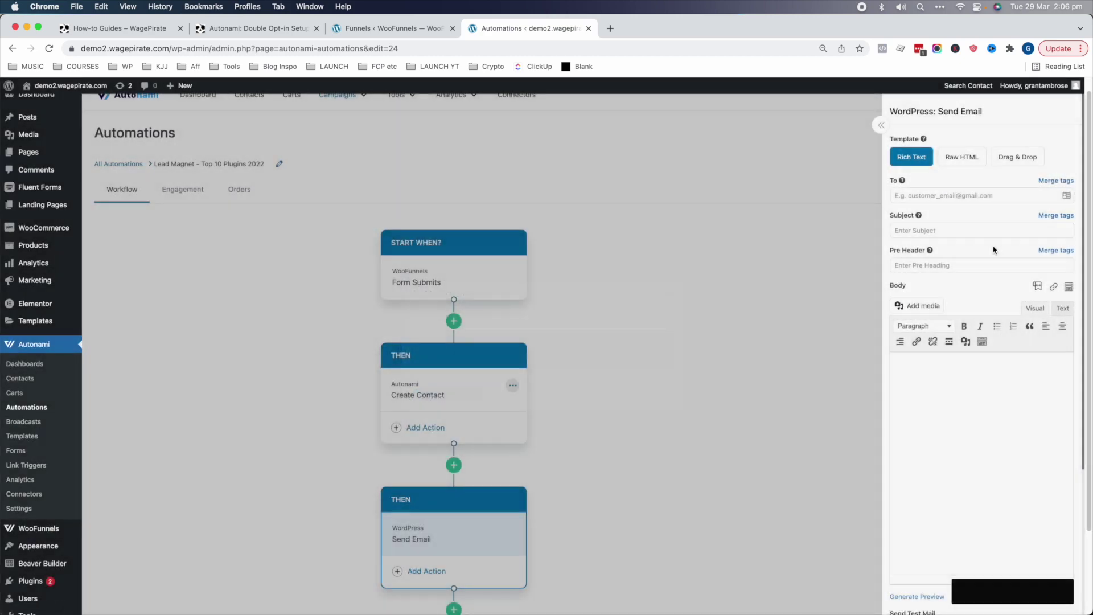
left_click(968, 196)
key("super+v")
left_click(939, 231)
type("Here is your Download Lin")
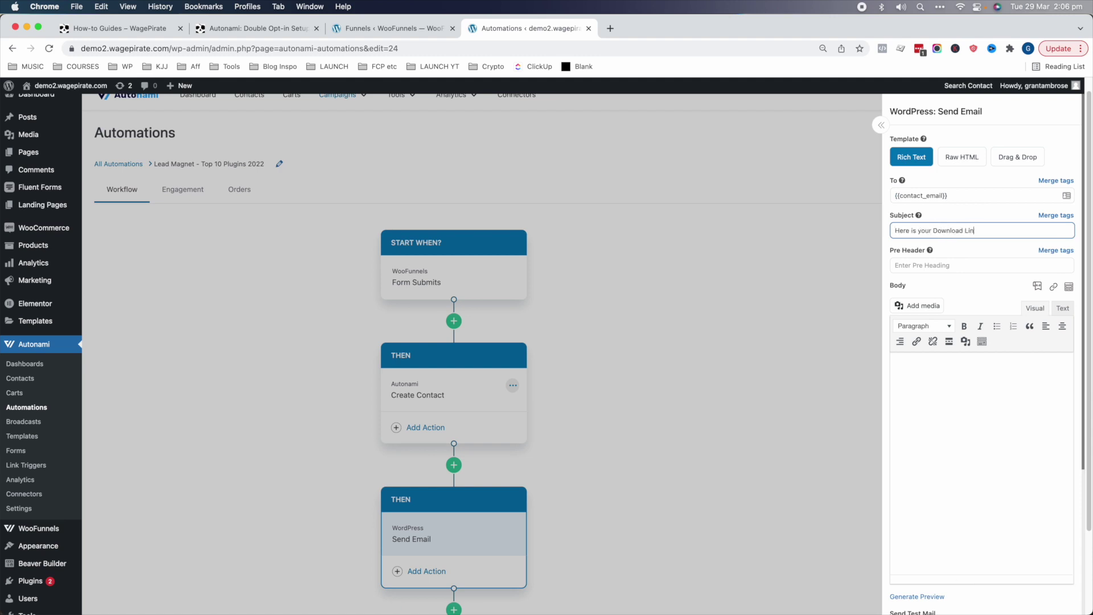
- Begin the email body with 'Hi' plus the Contact First Name merge tag, fallback 'there'
left_click(922, 367)
type("Hi")
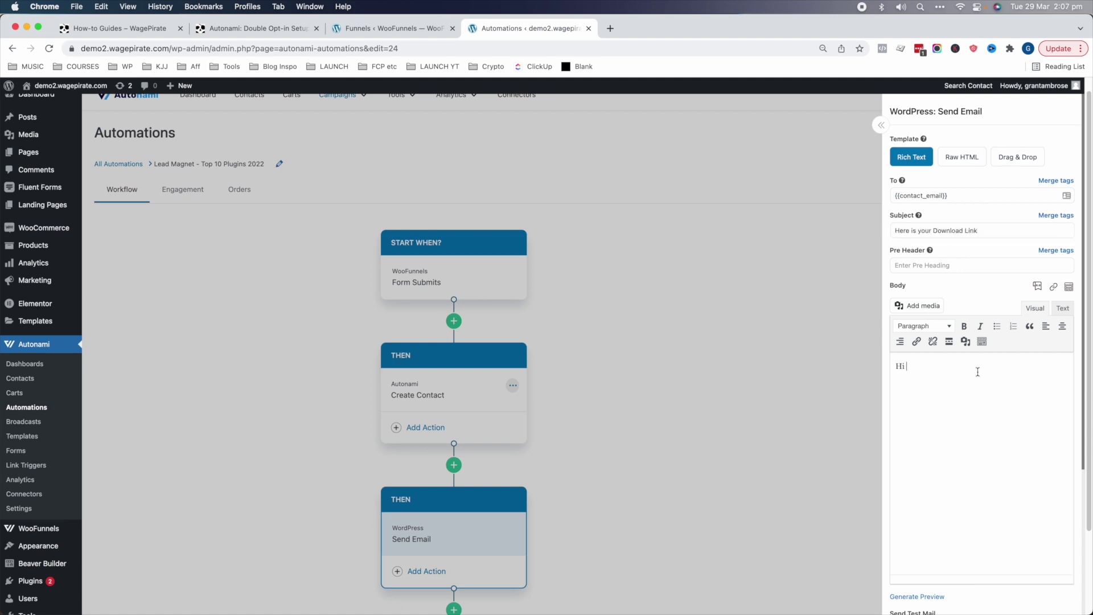
left_click(1038, 288)
left_click(575, 277)
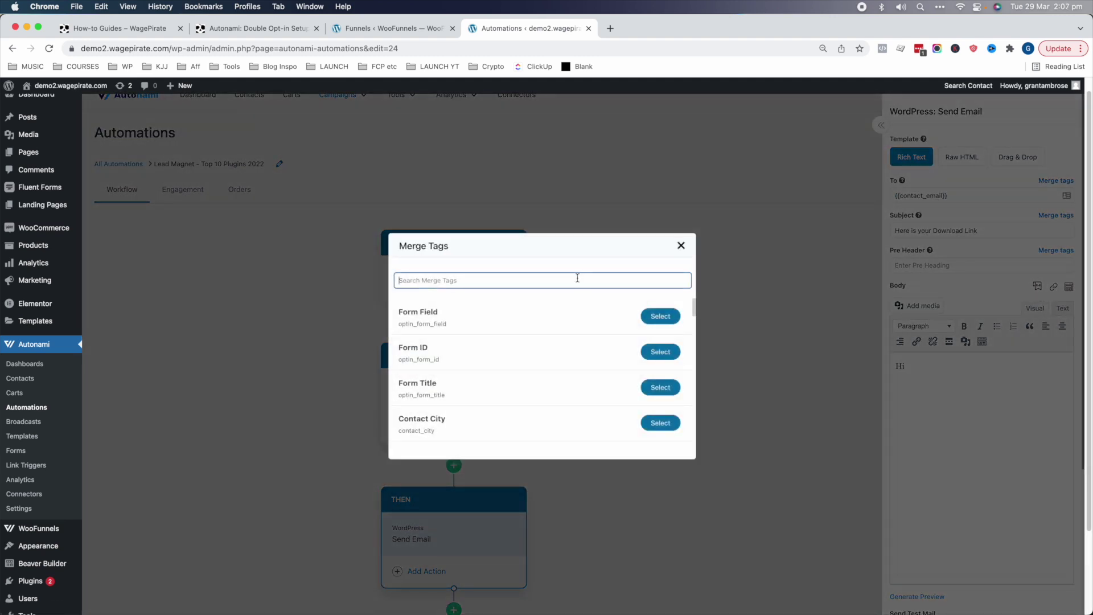
type("name")
left_click(661, 316)
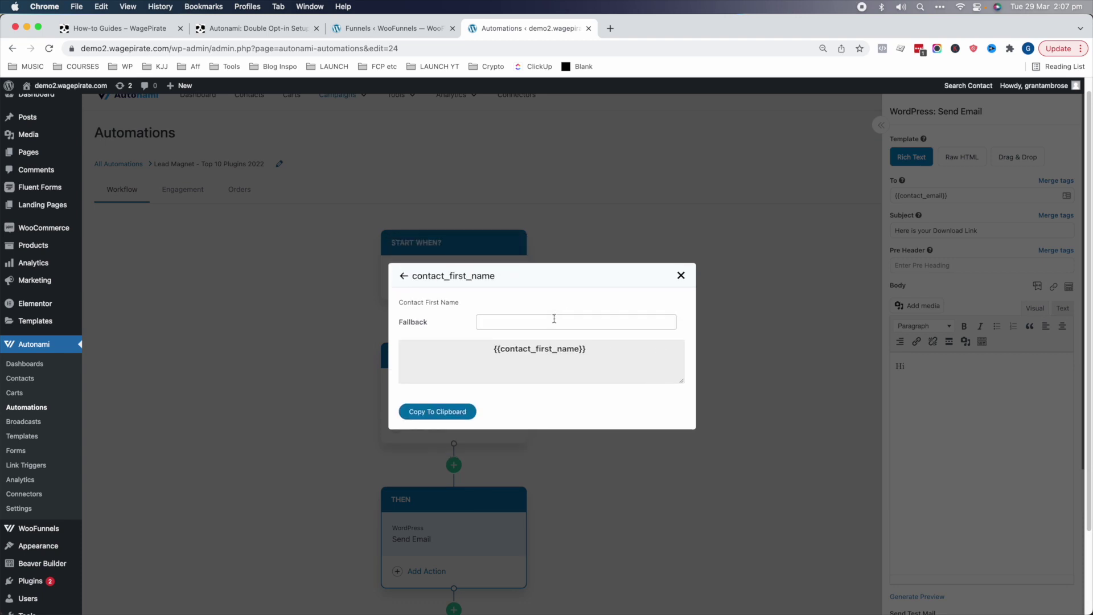
left_click(551, 321)
type("there")
left_click(437, 411)
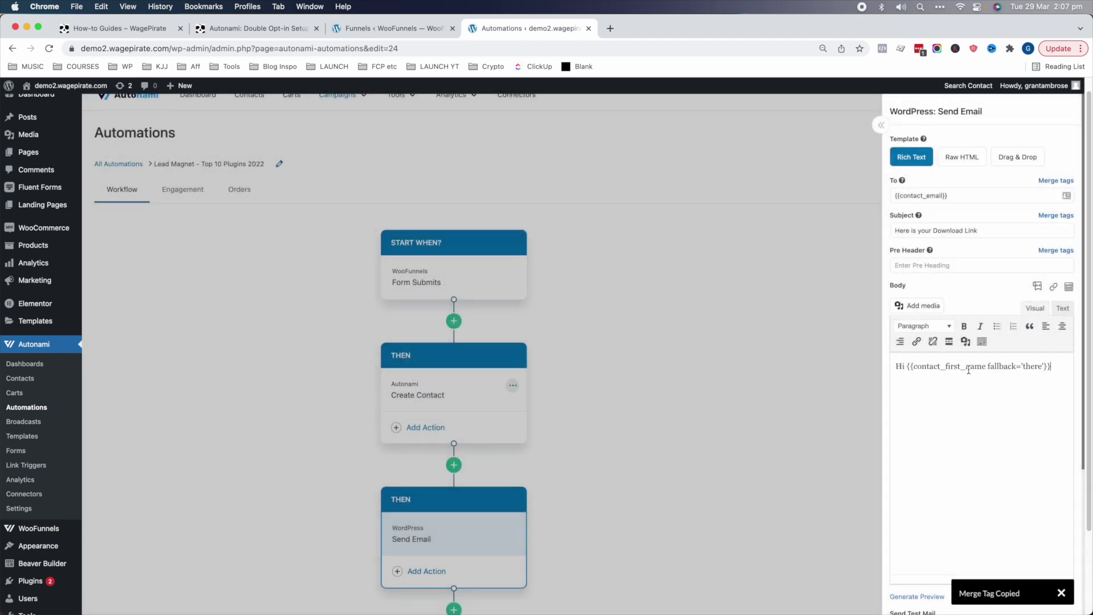
left_click_drag(934, 368, 958, 368)
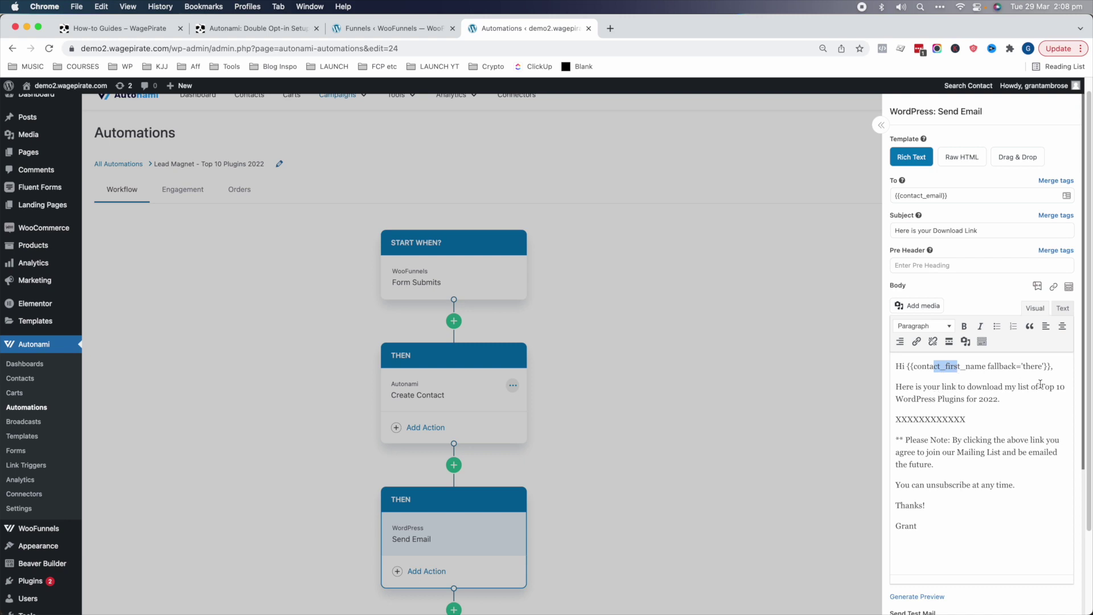
- Bold the 'Top 10 WordPress Plugins for 2022.' title and the Please Note paragraph
left_click_drag(1041, 385, 1043, 401)
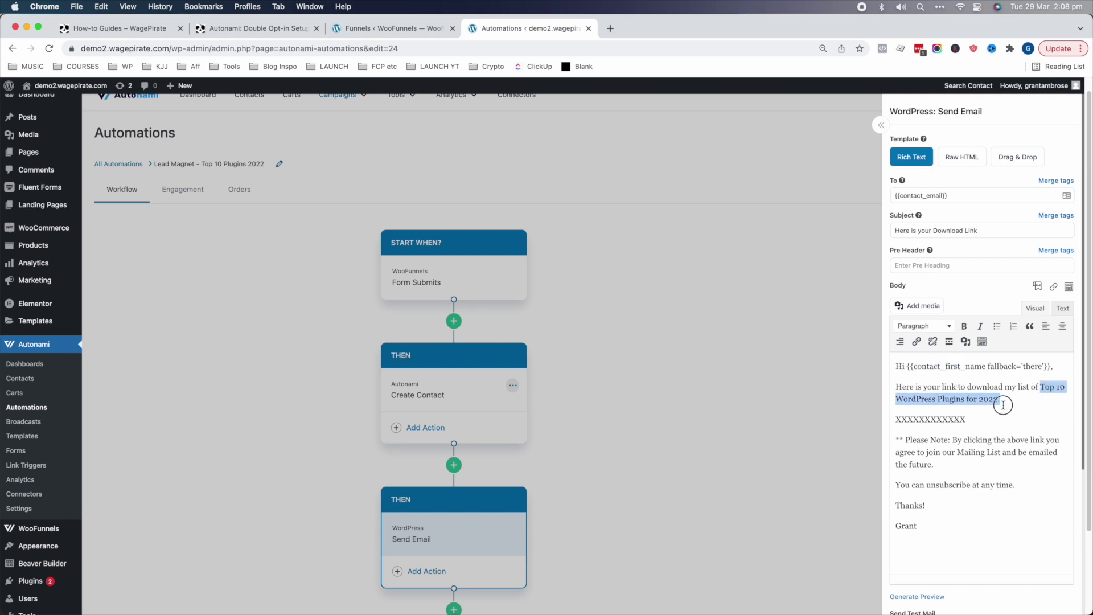
key("super+b")
left_click(902, 421)
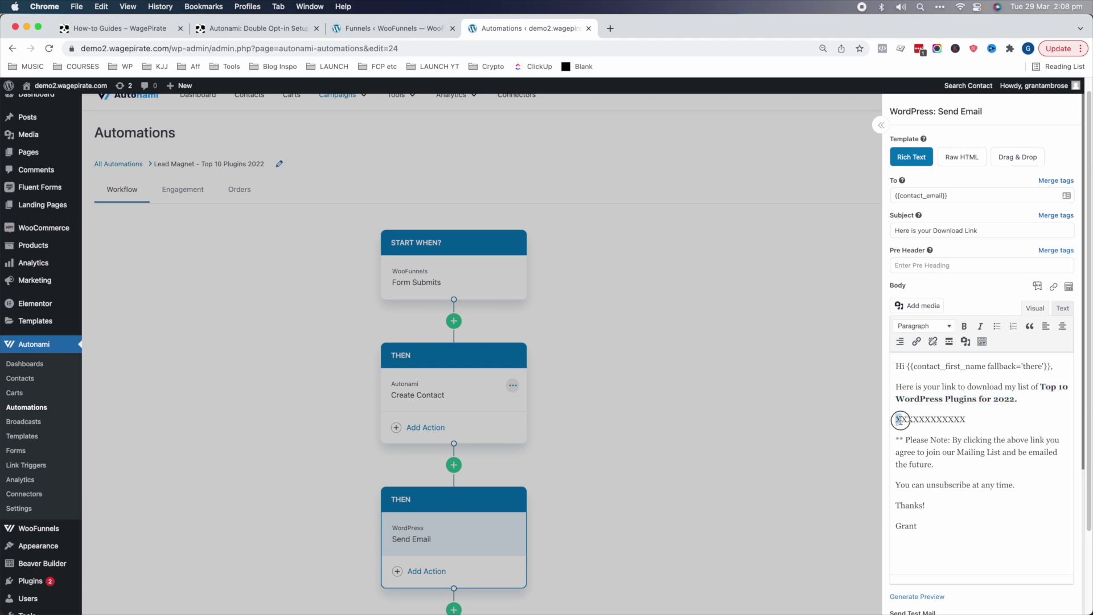
left_click_drag(900, 421, 962, 421)
left_click(962, 421)
left_click_drag(896, 440, 936, 465)
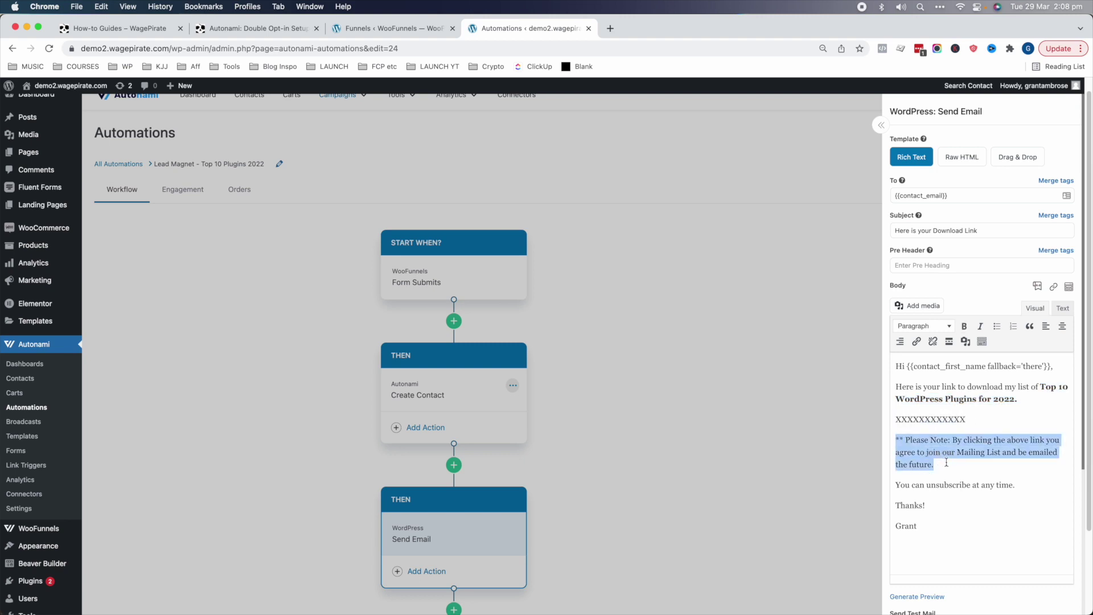
key("super+b")
left_click(976, 463)
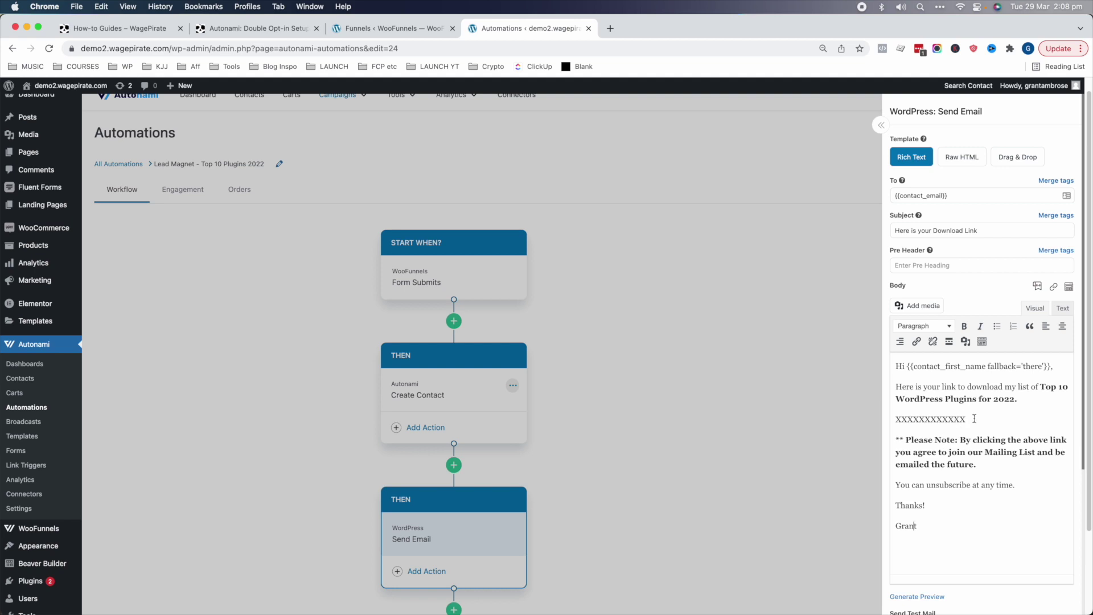
left_click_drag(975, 418, 902, 422)
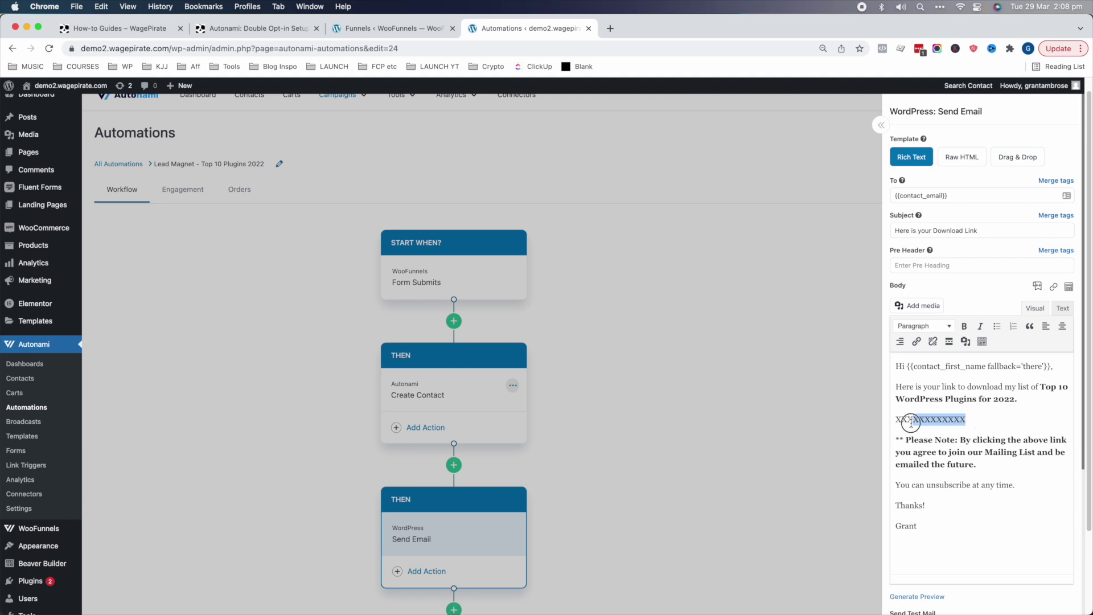
left_click(913, 424)
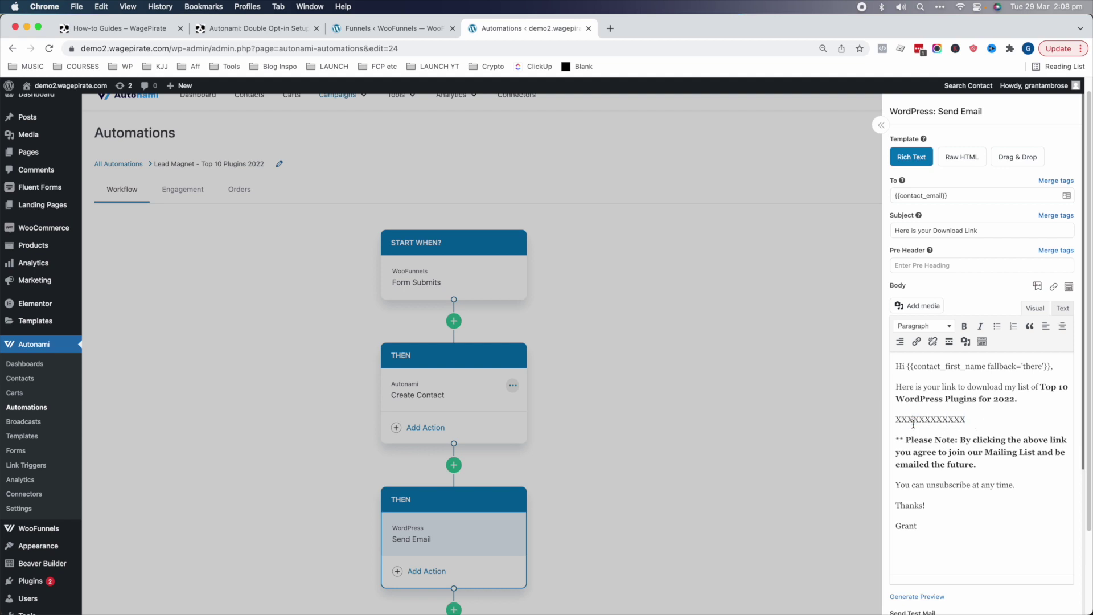
left_click(732, 381)
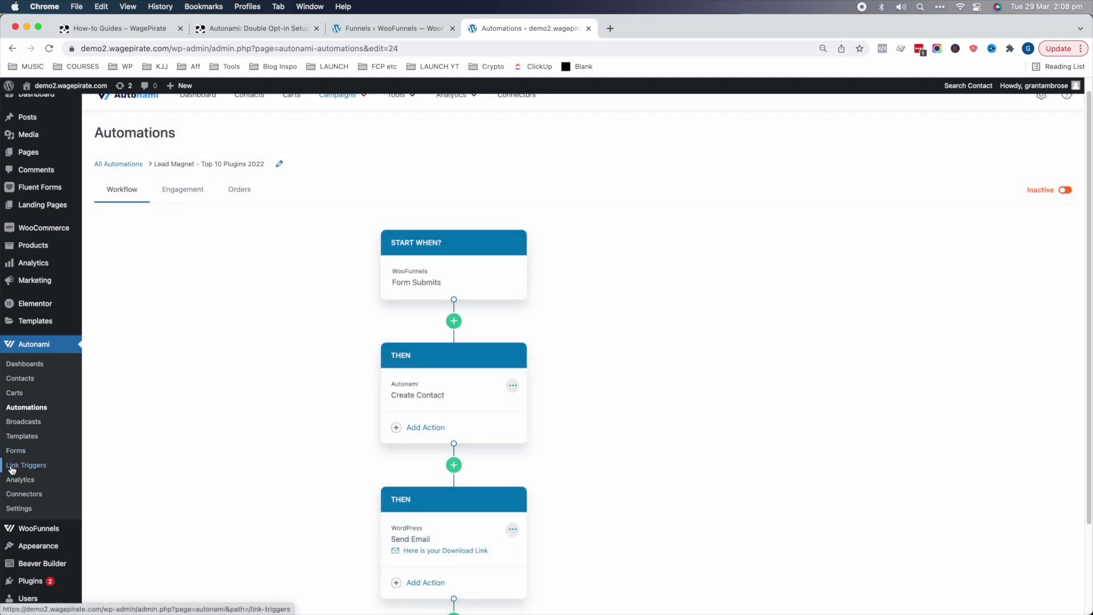
- Create a link trigger named 'Lead Magnet - Top 10 WordPress Plugins 2022'
left_click(25, 464)
left_click(1045, 173)
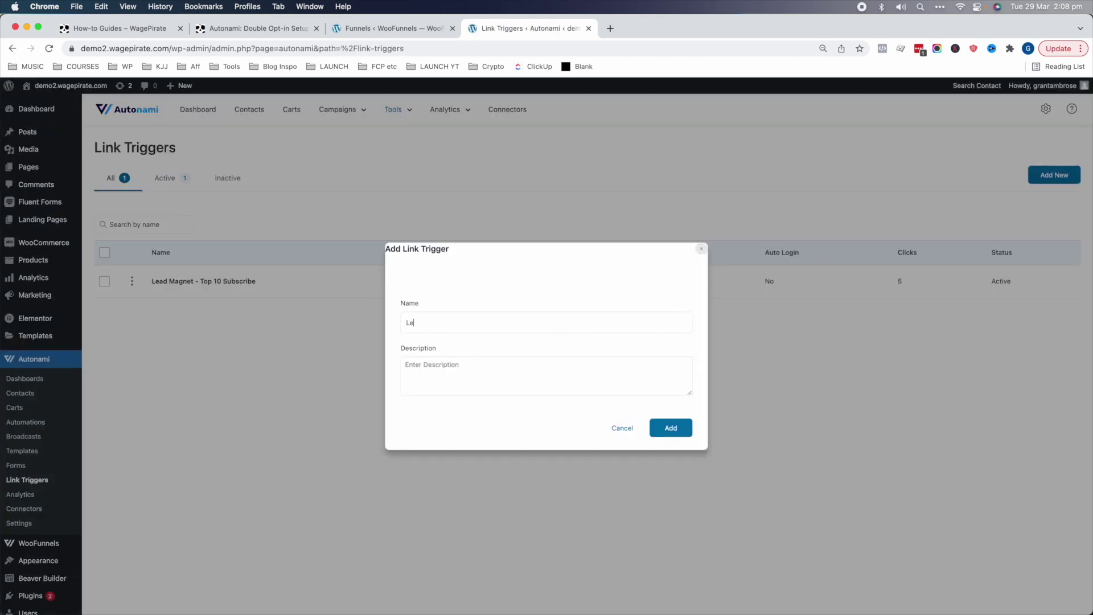
type("Lead Magnet - Top 10 WordPress Plugins 2022")
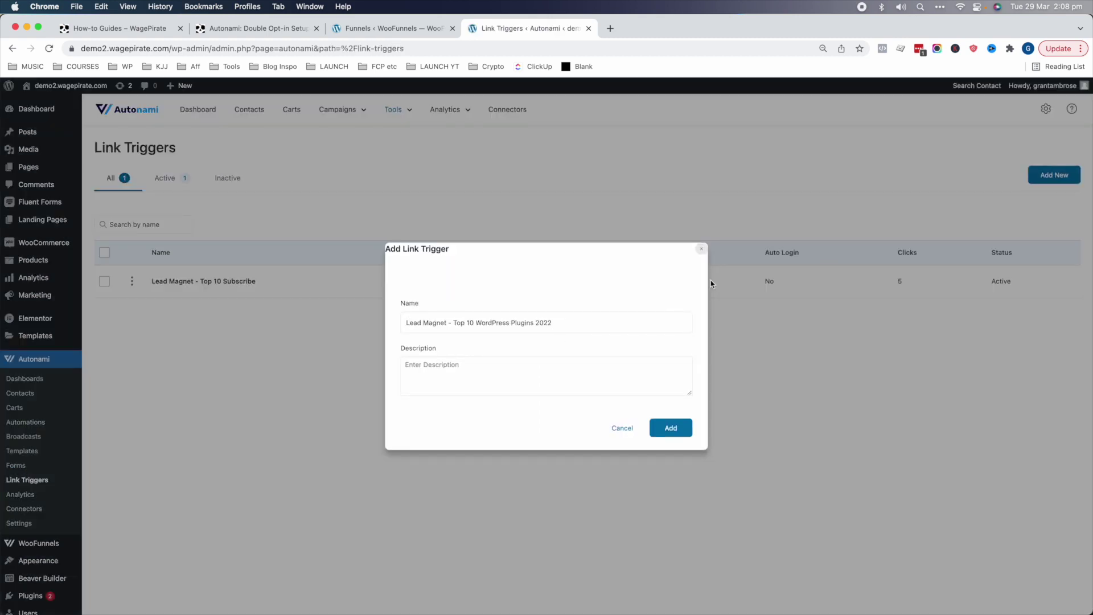
left_click(667, 430)
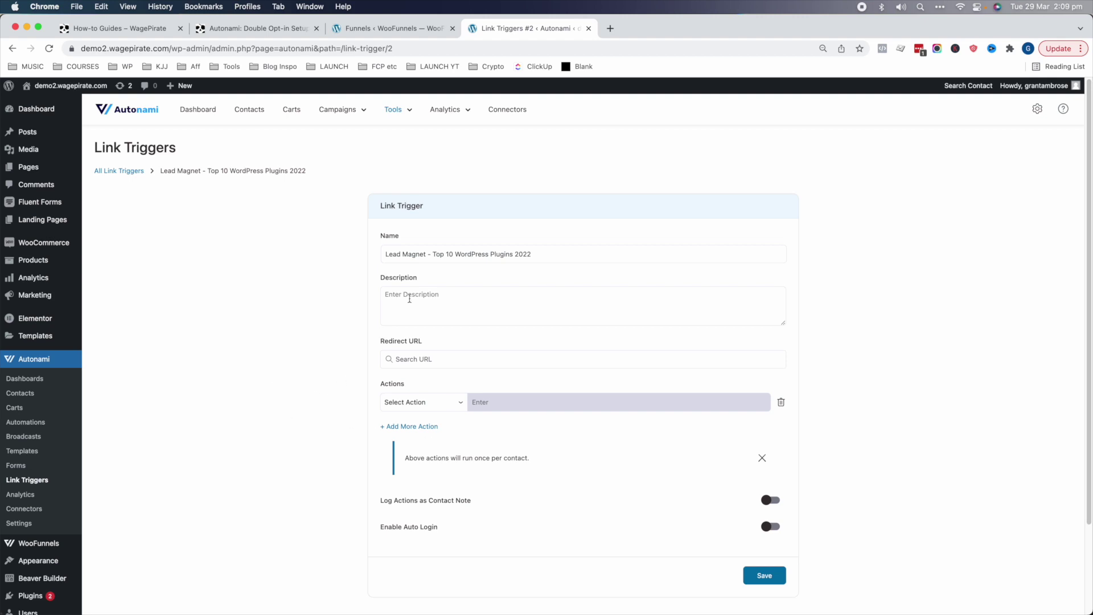
- Open the WooFunnels Funnels list in a new browser tab
scroll(105, 513, "down", 1)
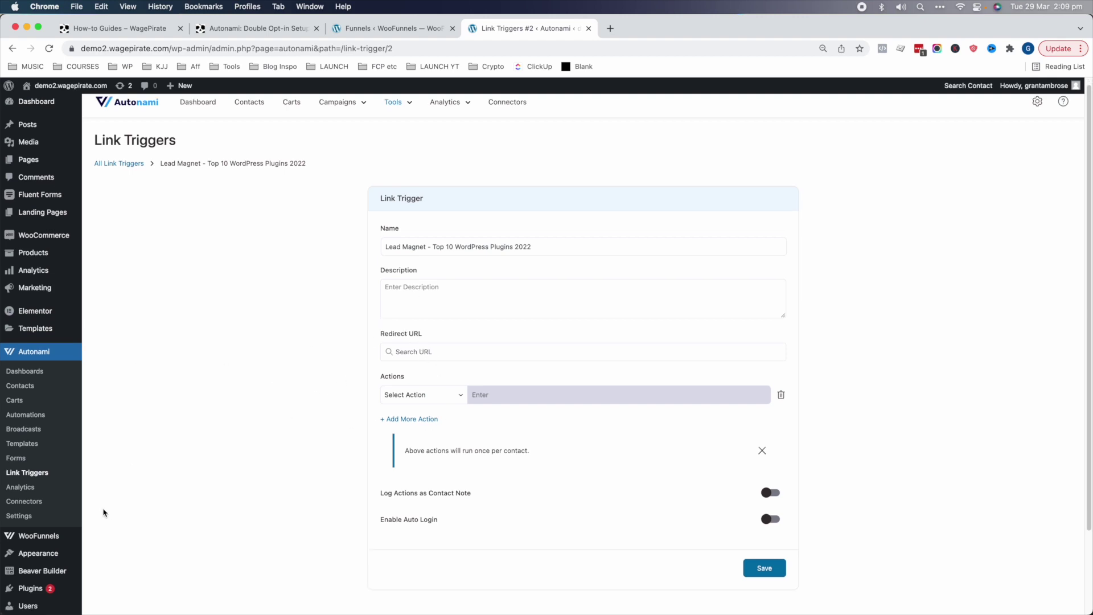
mouse_move(45, 537)
left_click(101, 532, "super")
left_click(640, 32)
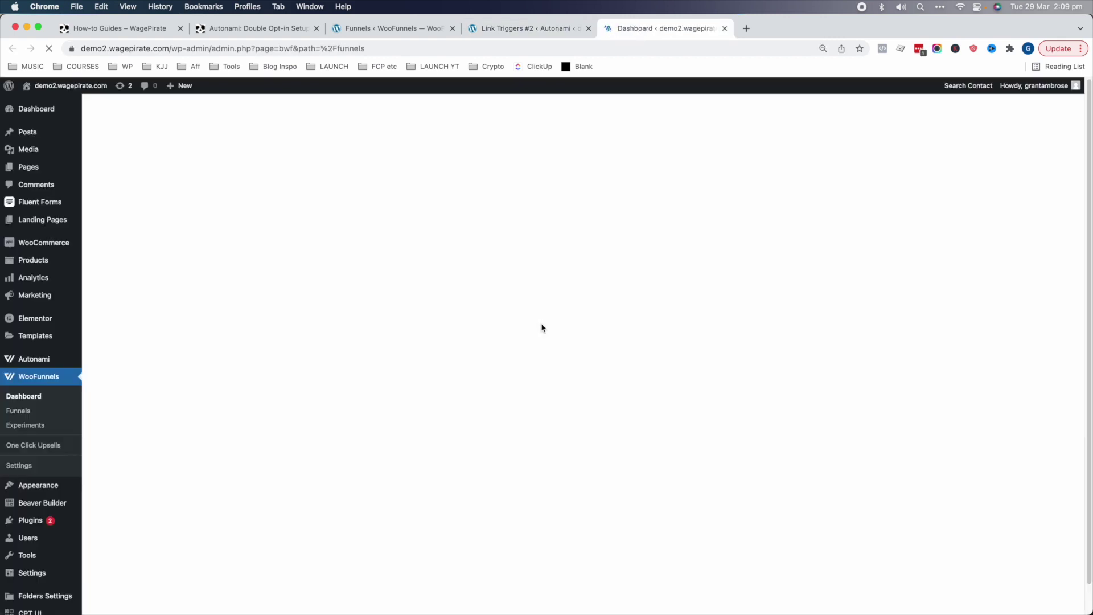
- Add a Thank You Page step titled 'Download Page' to the Lead Magnet - top 10 plugins 2022 funnel
left_click(191, 266)
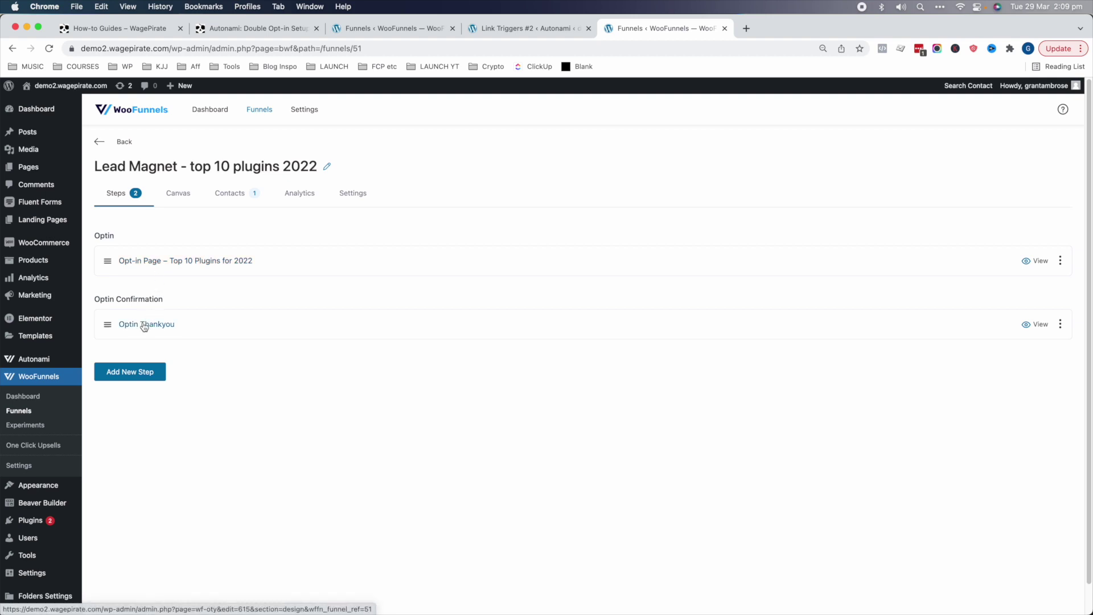
left_click(153, 372)
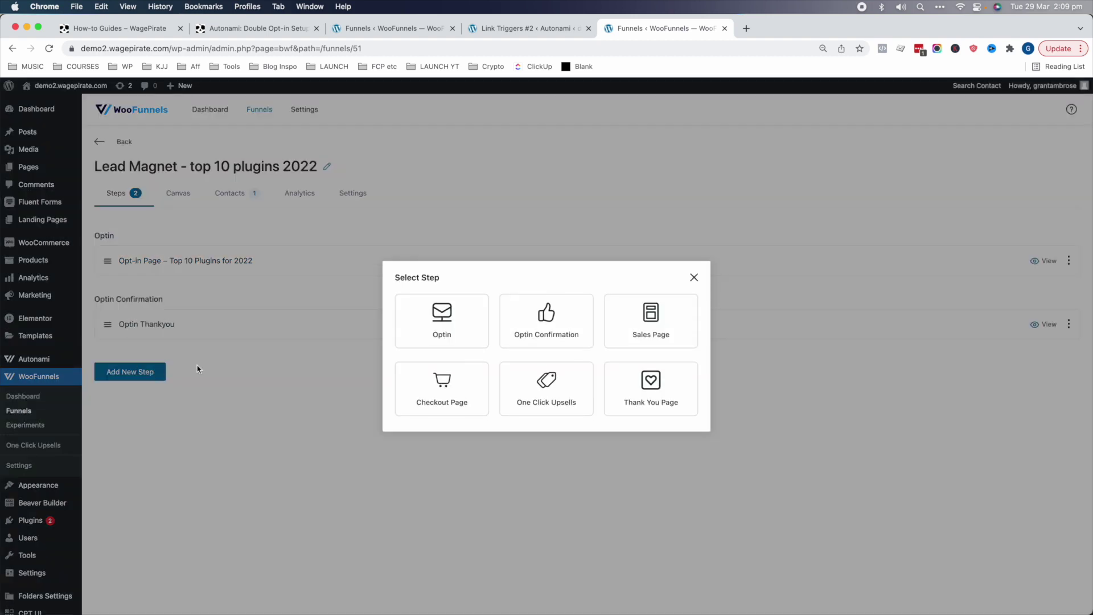
left_click(676, 404)
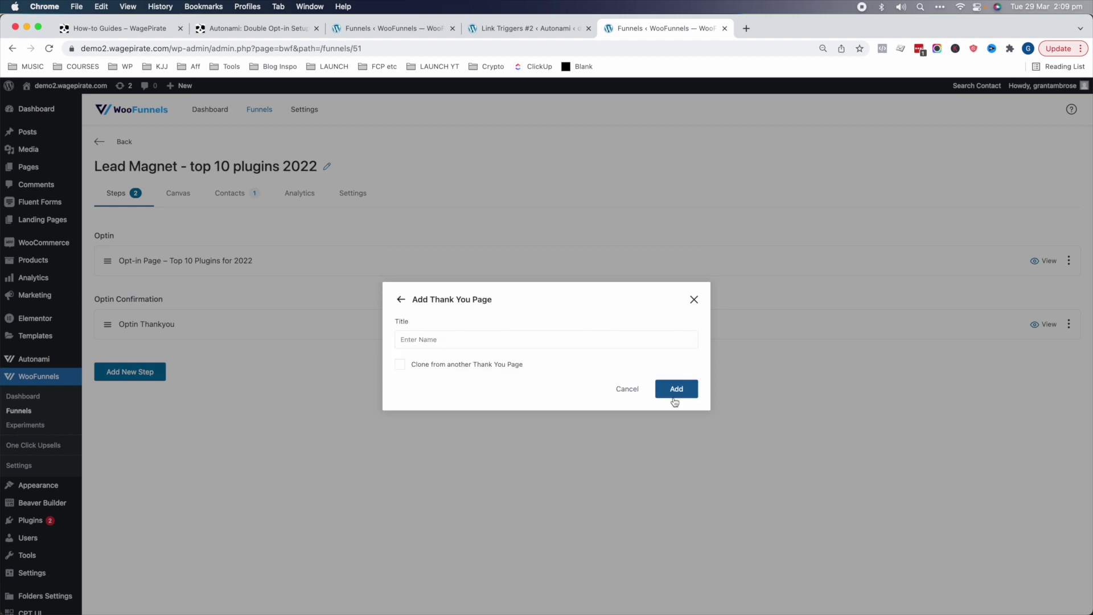
left_click(527, 341)
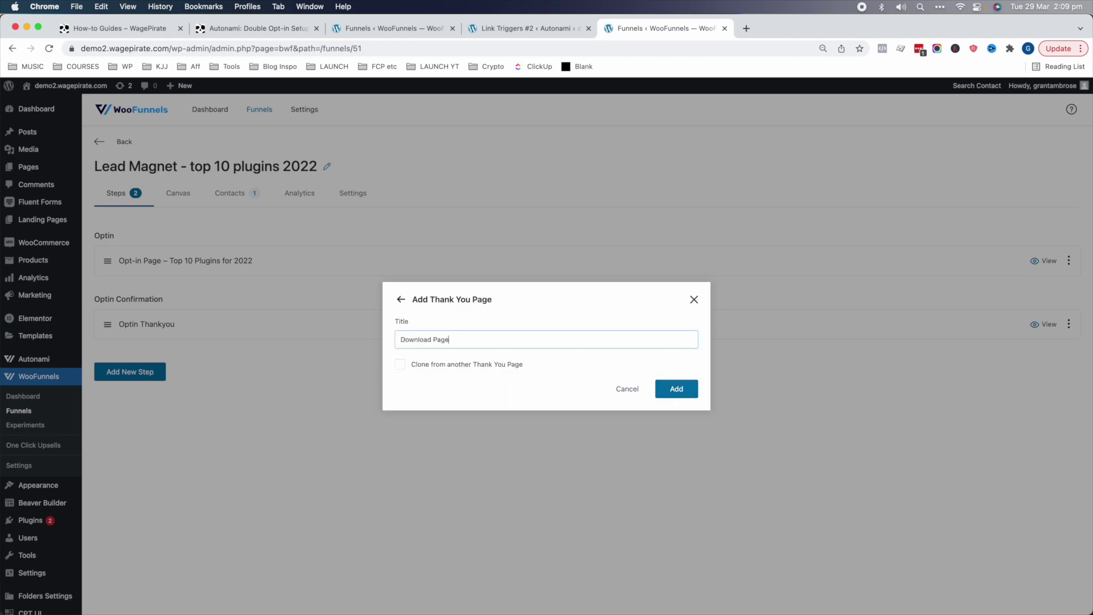
left_click(677, 389)
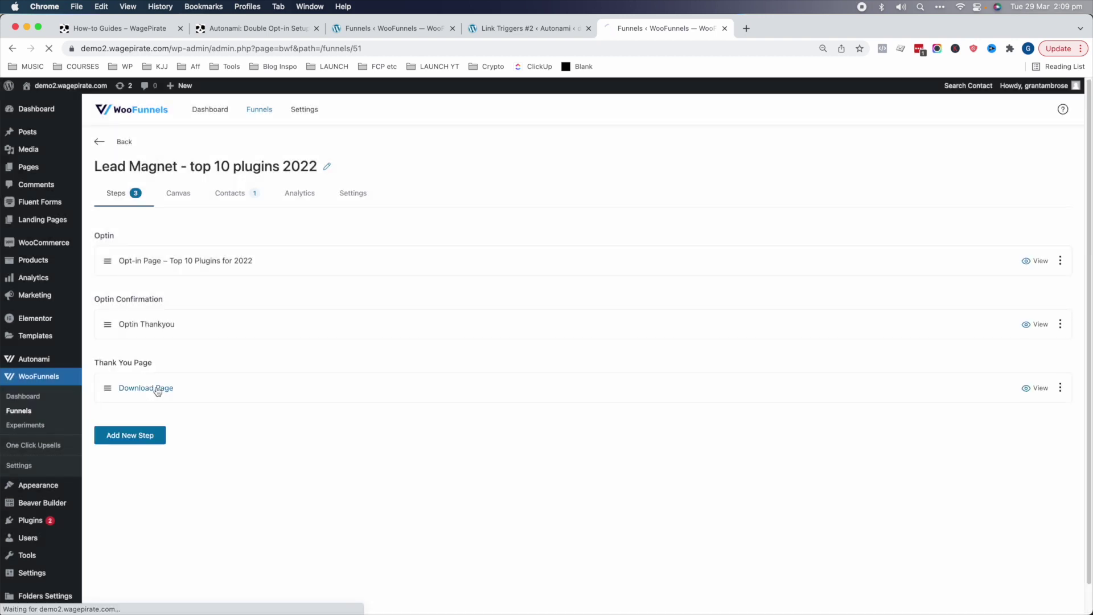
left_click(157, 386)
- Import the Magnetic template, retitle the heading, and add a centred, extra-large 'Download the list as a PDF here' button
mouse_move(501, 322)
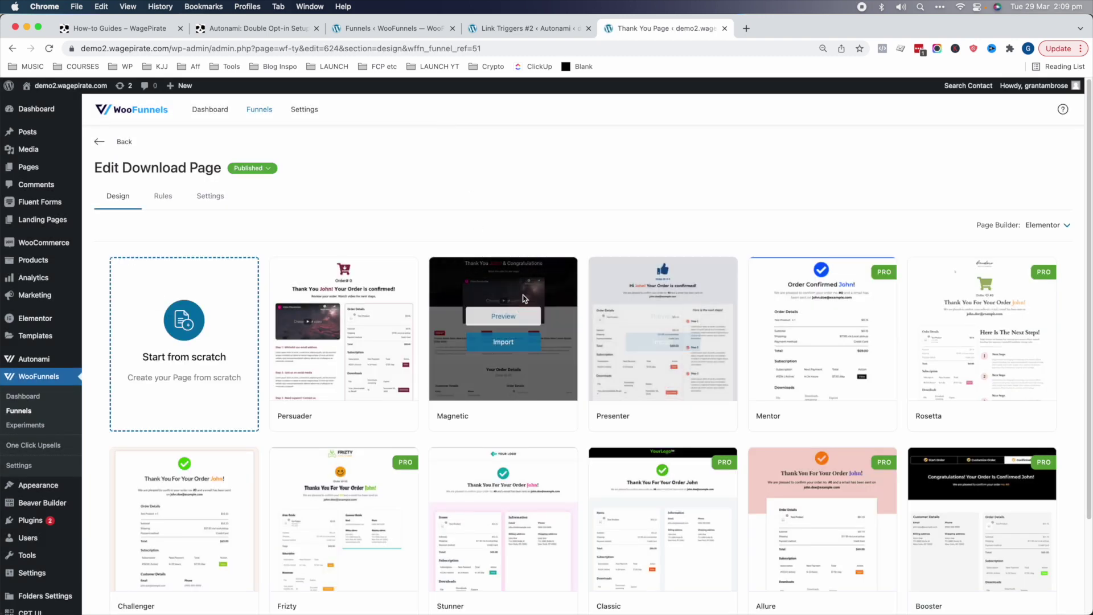
left_click(510, 341)
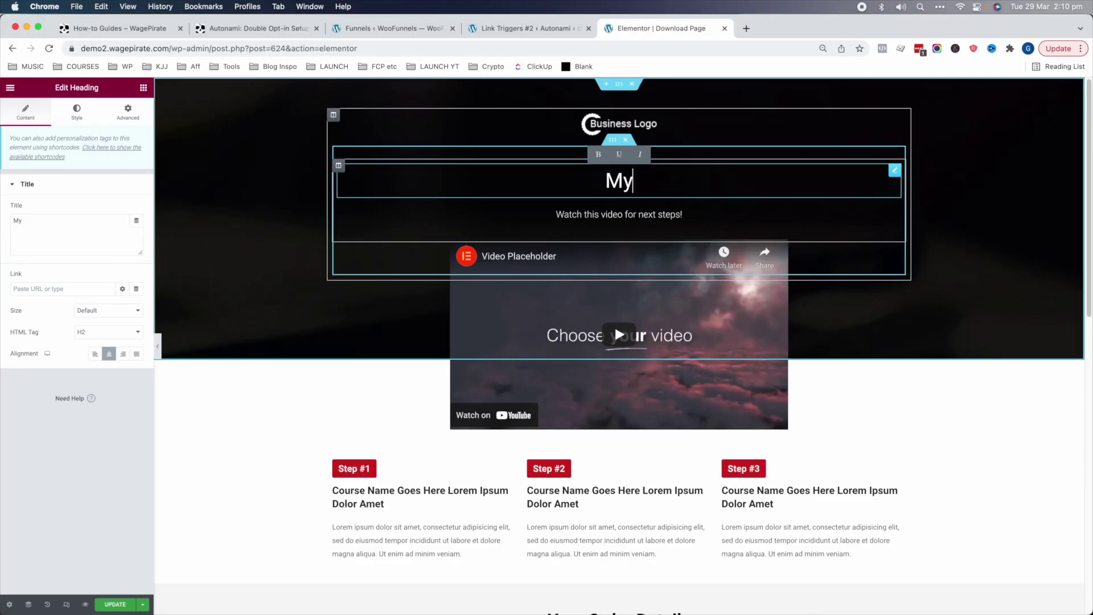
type("Top ")
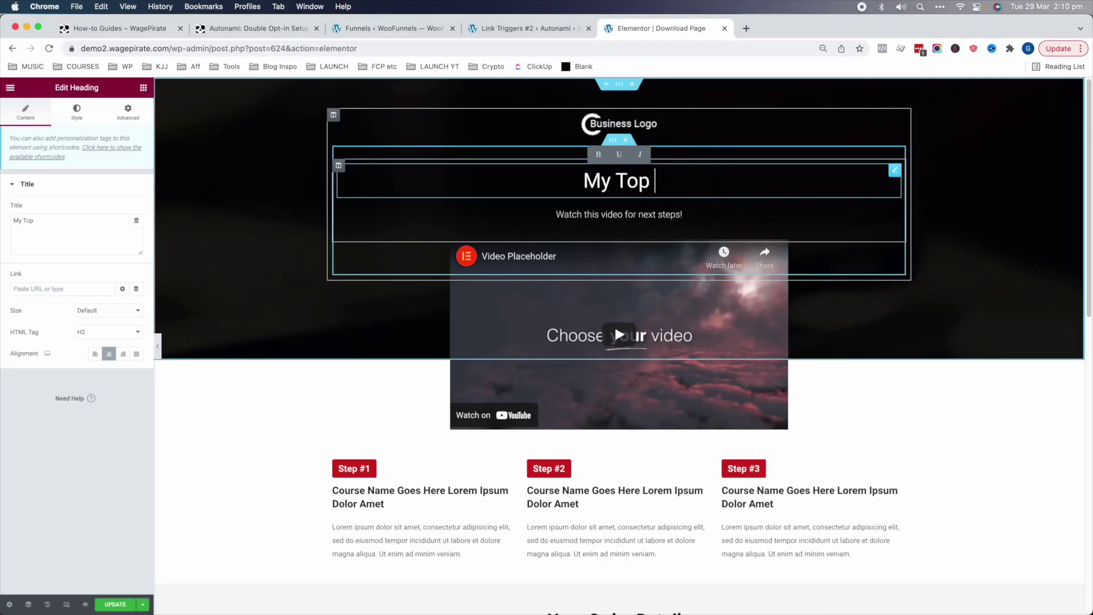
type("10 WordPress Plugins are Below ")
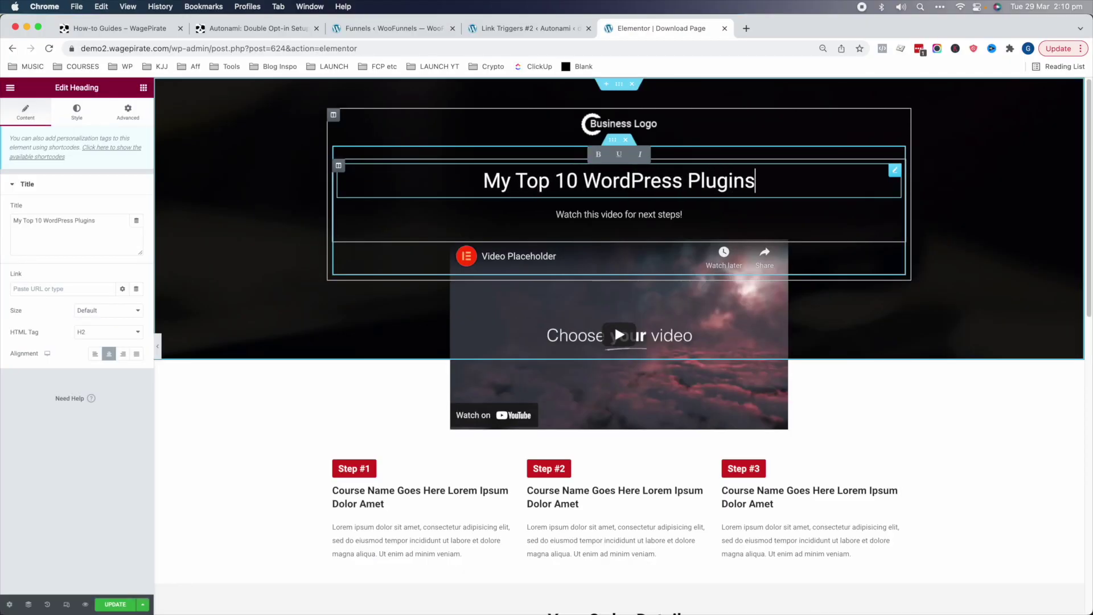
type("in the vi")
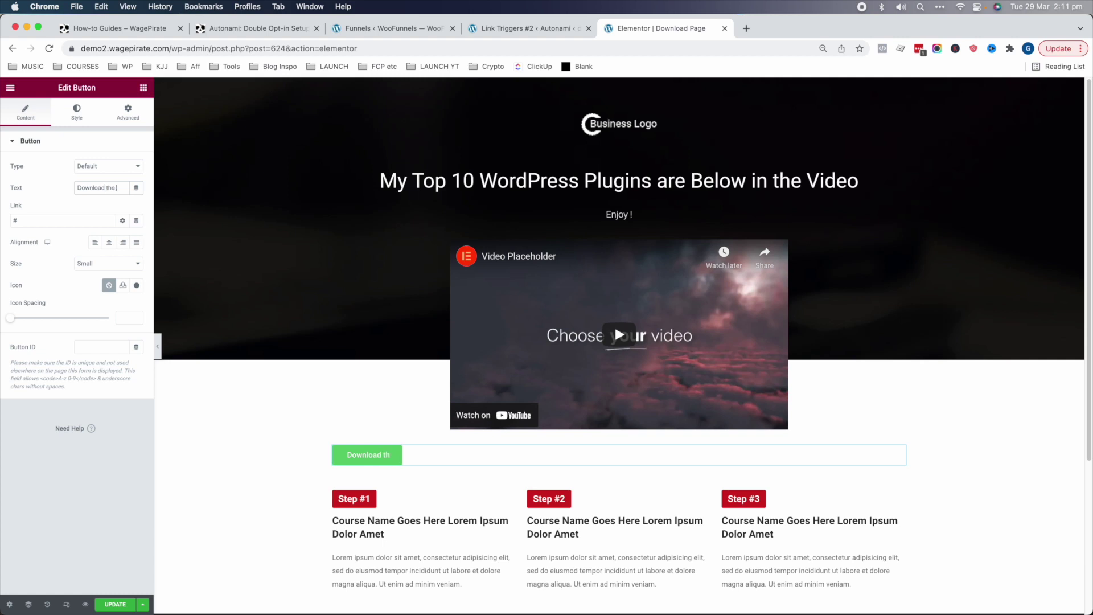
type("list as a PDF here")
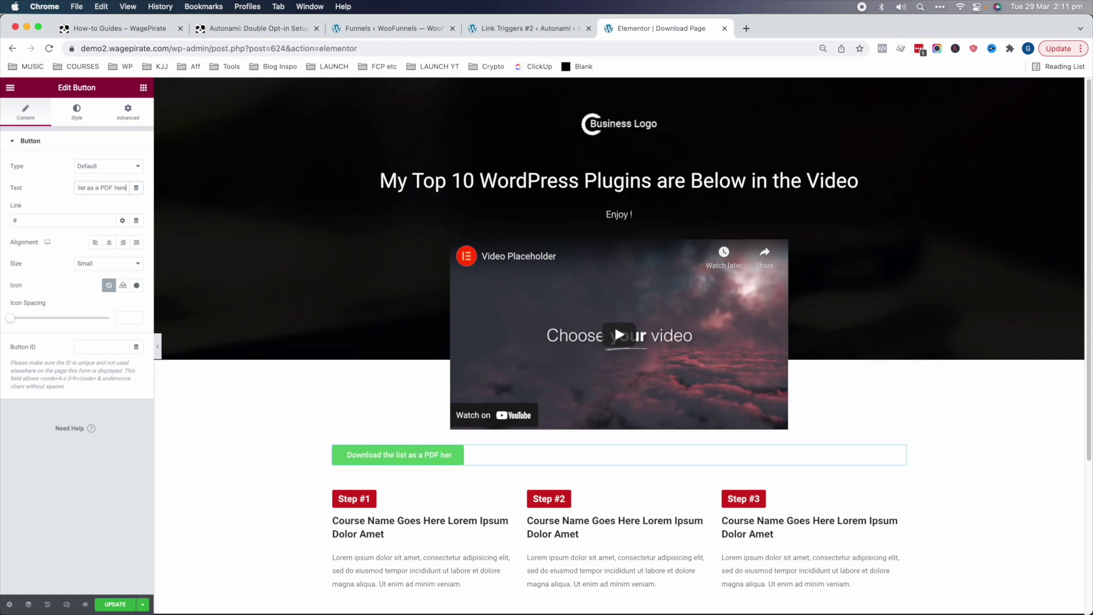
left_click(109, 242)
left_click(105, 263)
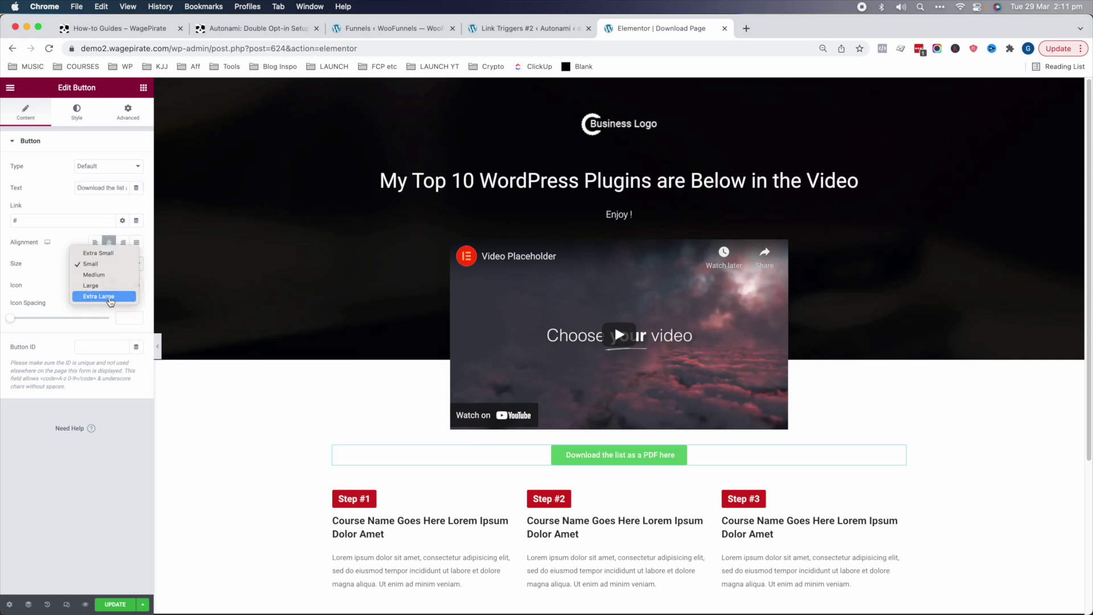
left_click(110, 296)
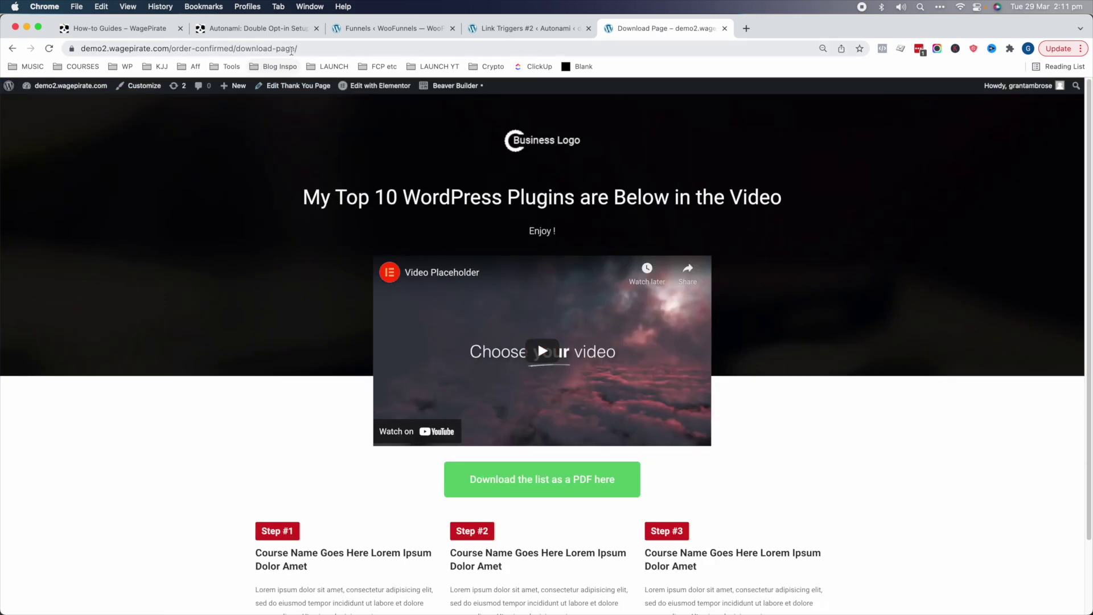
- Set the link trigger's custom Redirect URL to the download page's address
left_click(291, 49)
key("super+c")
key("ctrl+shift+Tab")
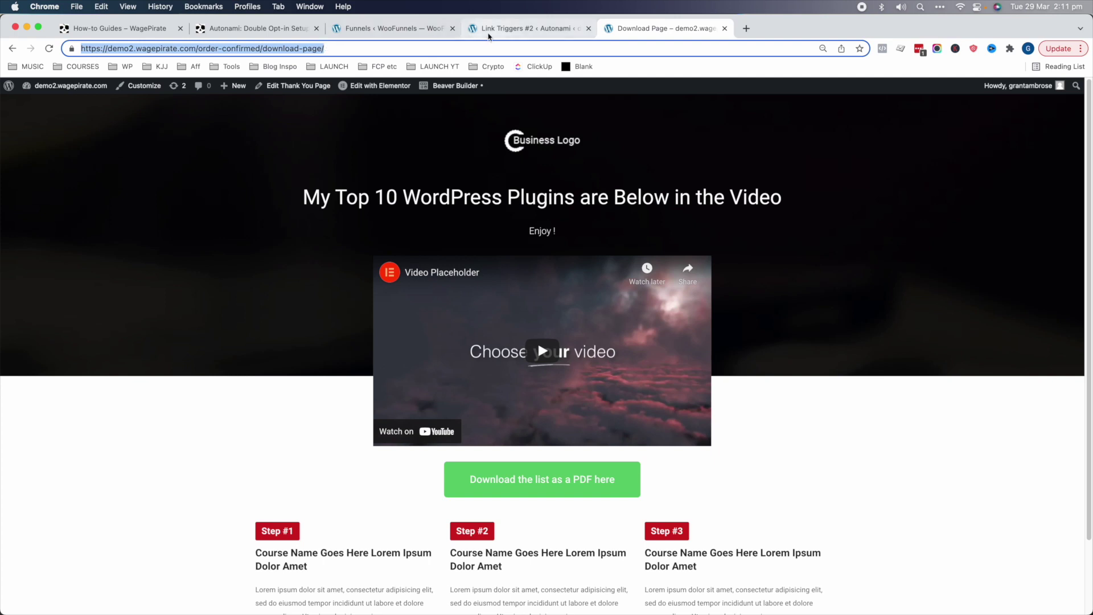
left_click(418, 351)
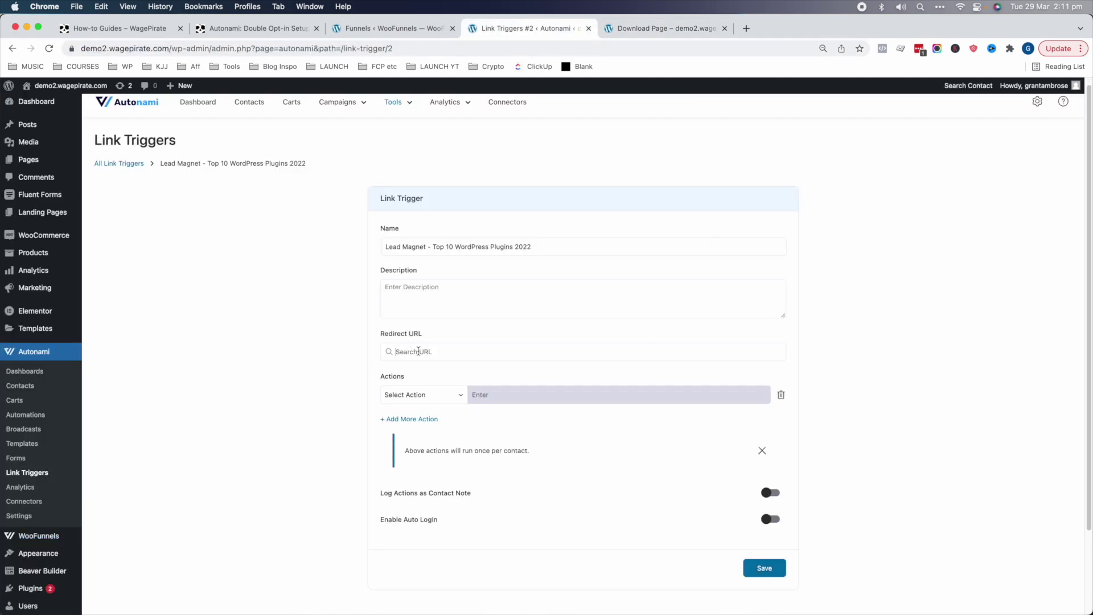
key("super+v")
left_click(516, 371)
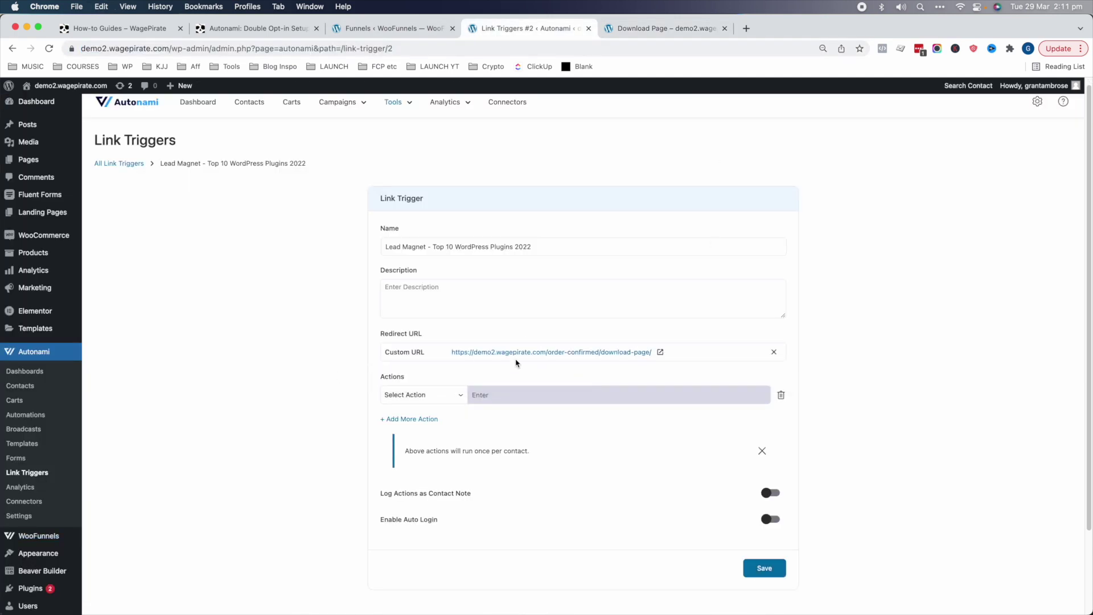
- Add an Update Fields action setting Status to Subscribed and save the link trigger
left_click(430, 395)
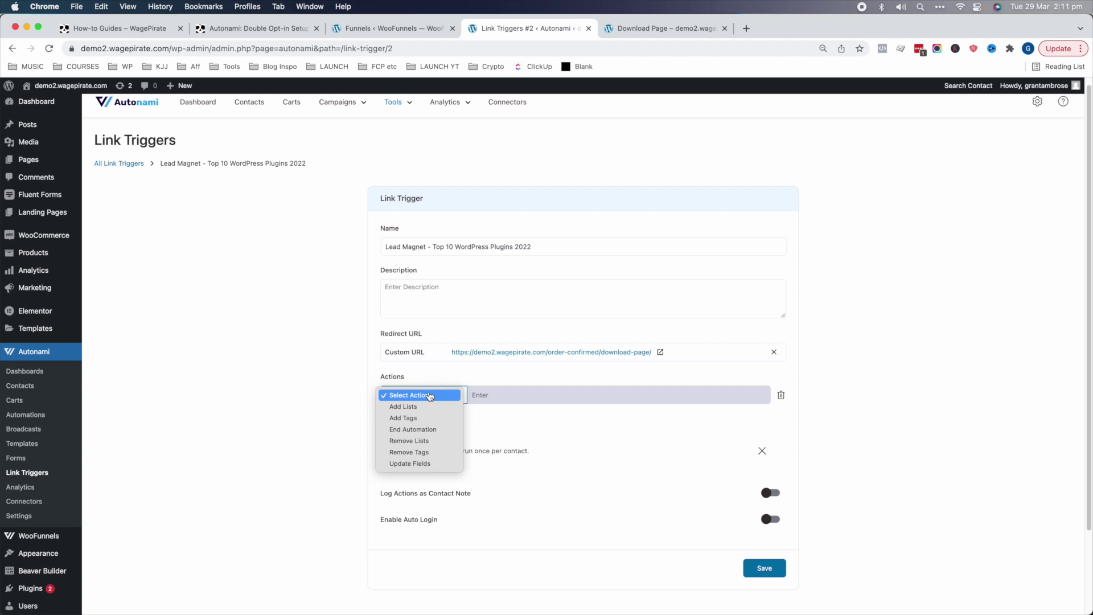
left_click(410, 464)
left_click(487, 436)
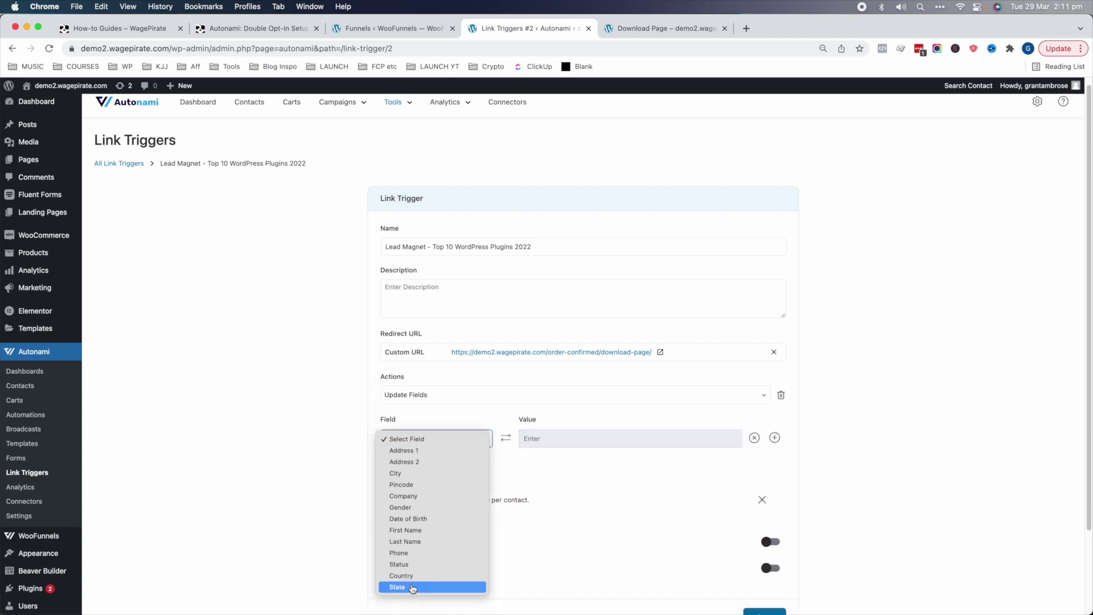
left_click(412, 565)
left_click(544, 441)
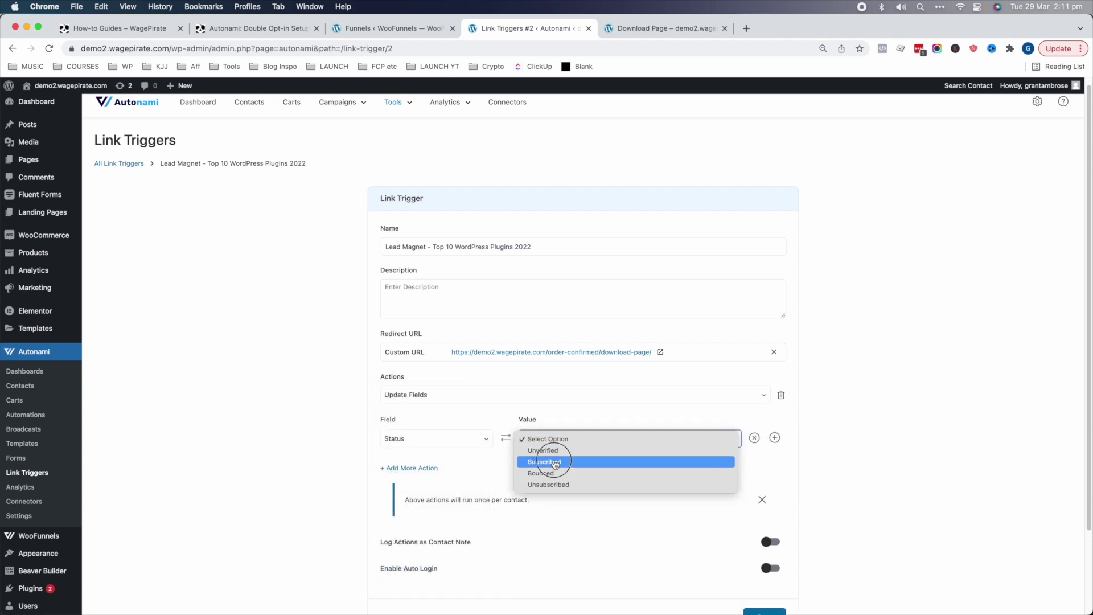
left_click(543, 462)
scroll(550, 447, "down", 1)
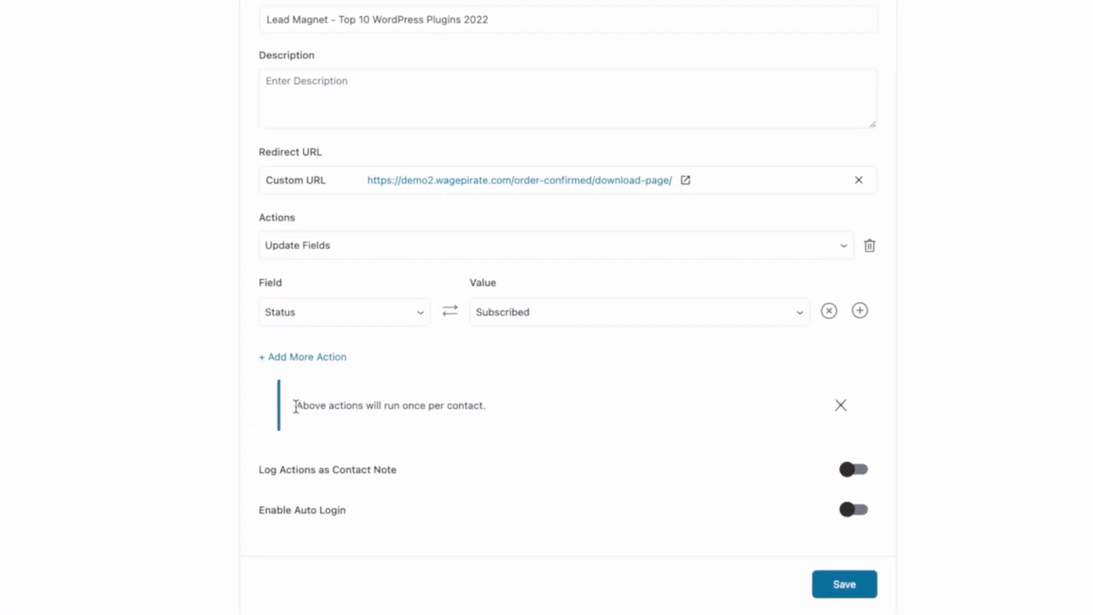
left_click_drag(397, 375, 461, 374)
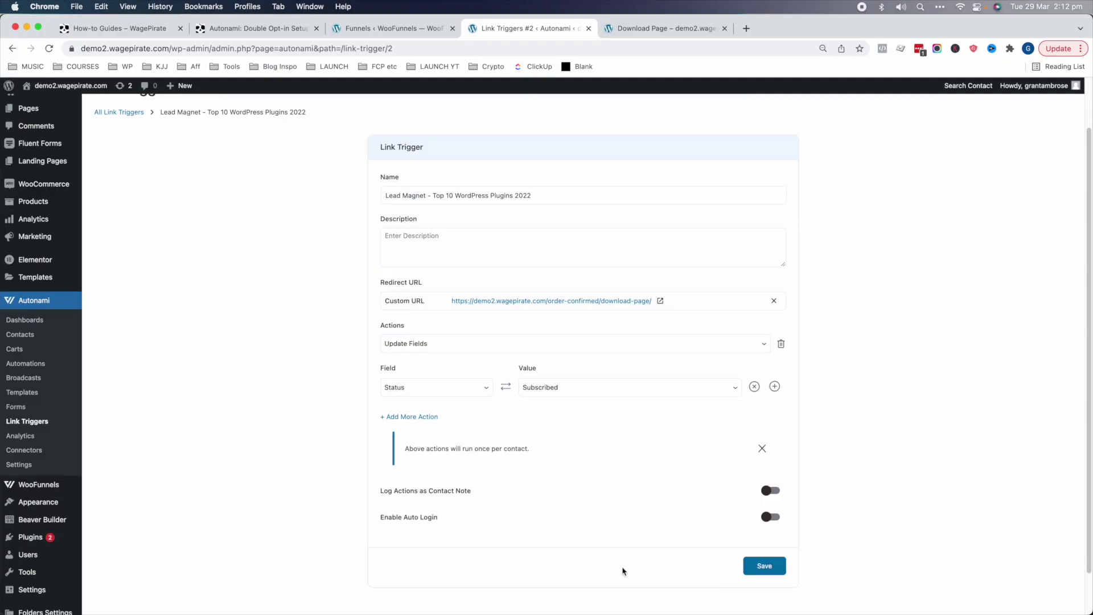
left_click(780, 558)
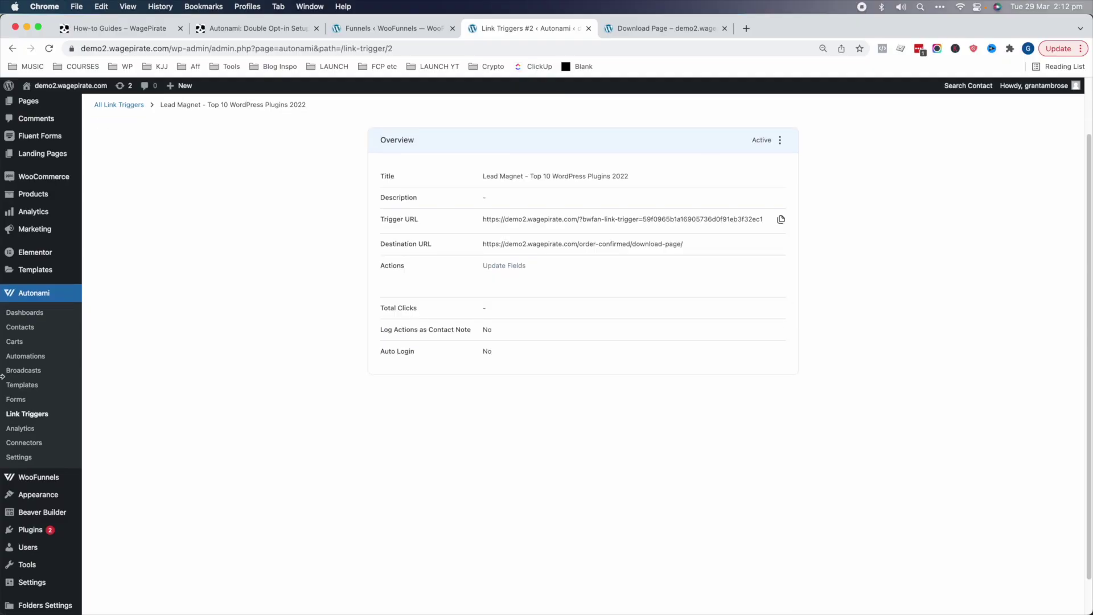
left_click(34, 356)
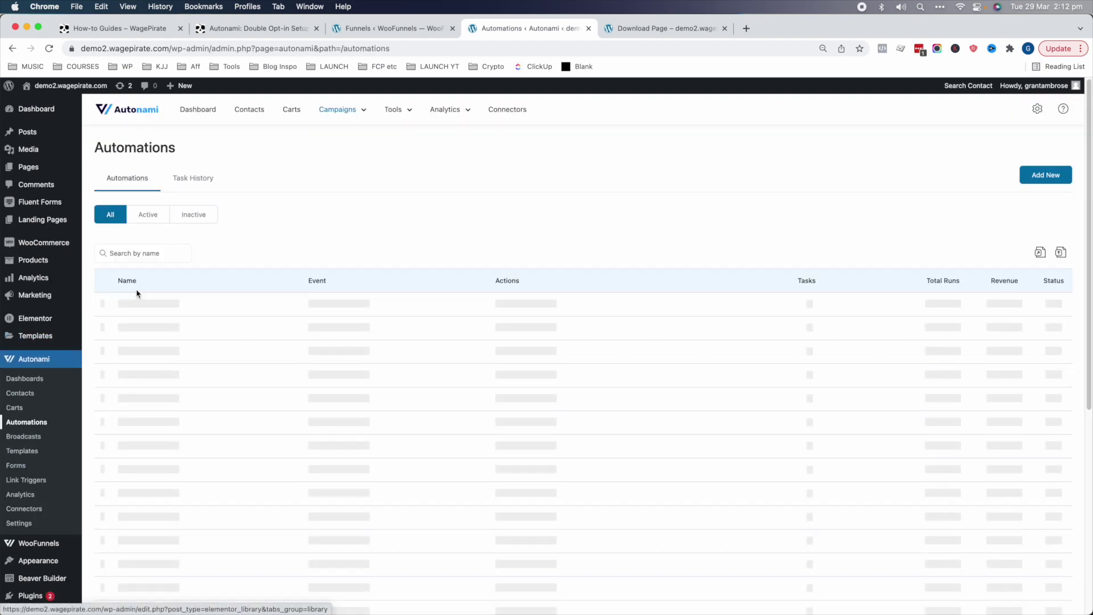
- Replace the Send Email placeholder line with the lead-magnet link trigger's URL
left_click(444, 458)
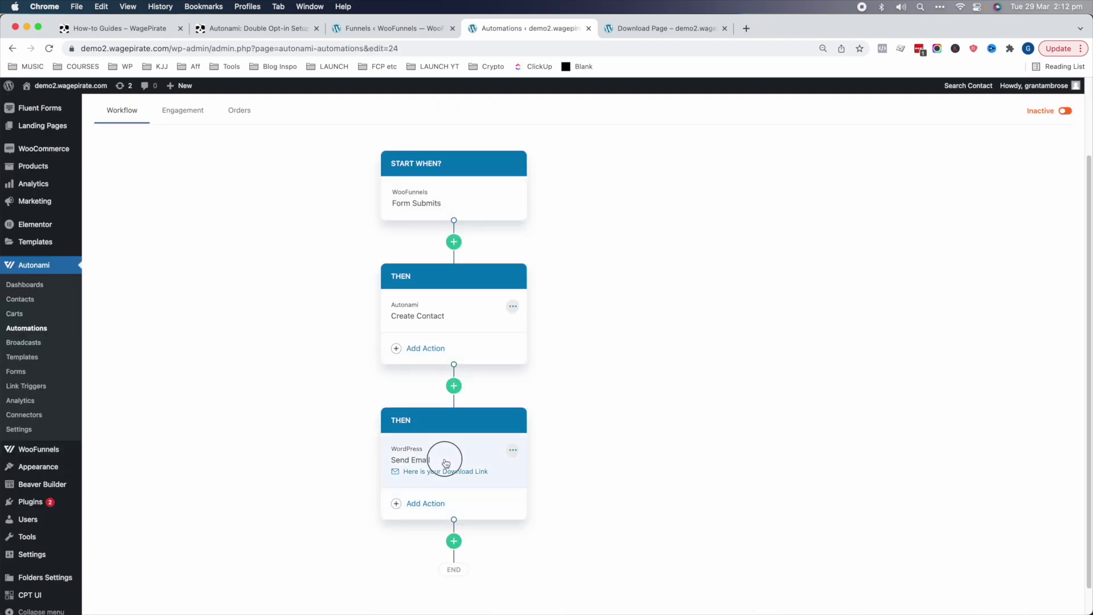
double_click(914, 422)
key("BackSpace")
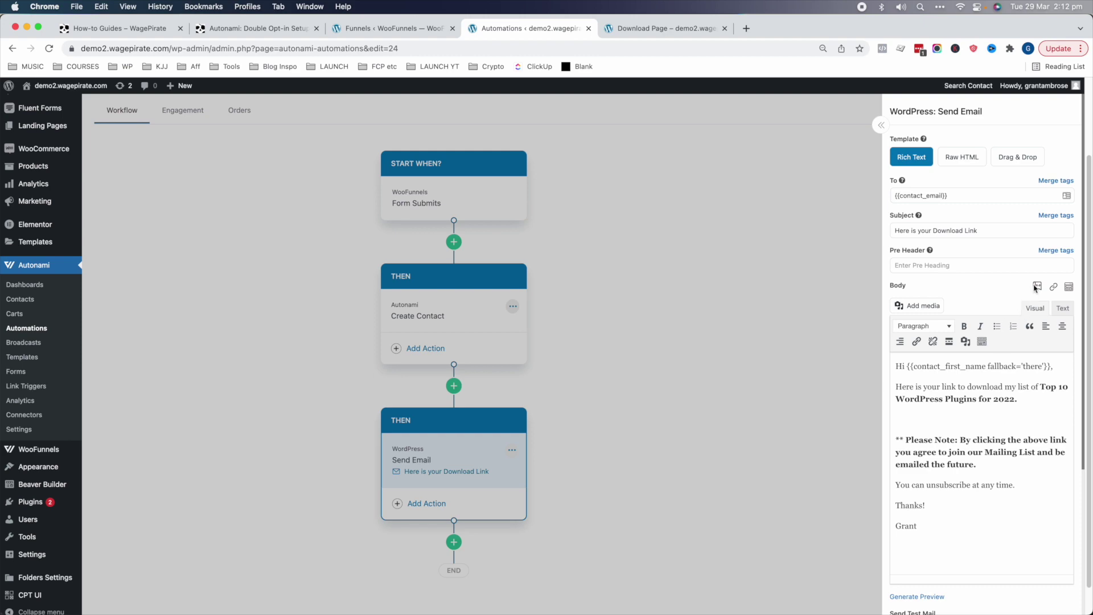
left_click(1053, 287)
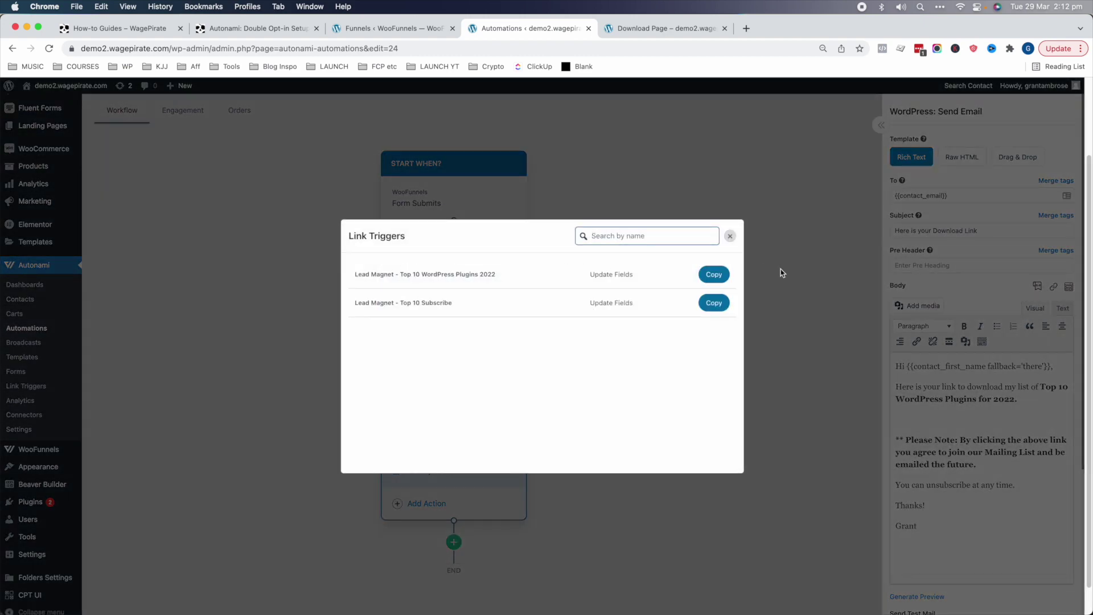
left_click(714, 274)
key("cmd+v")
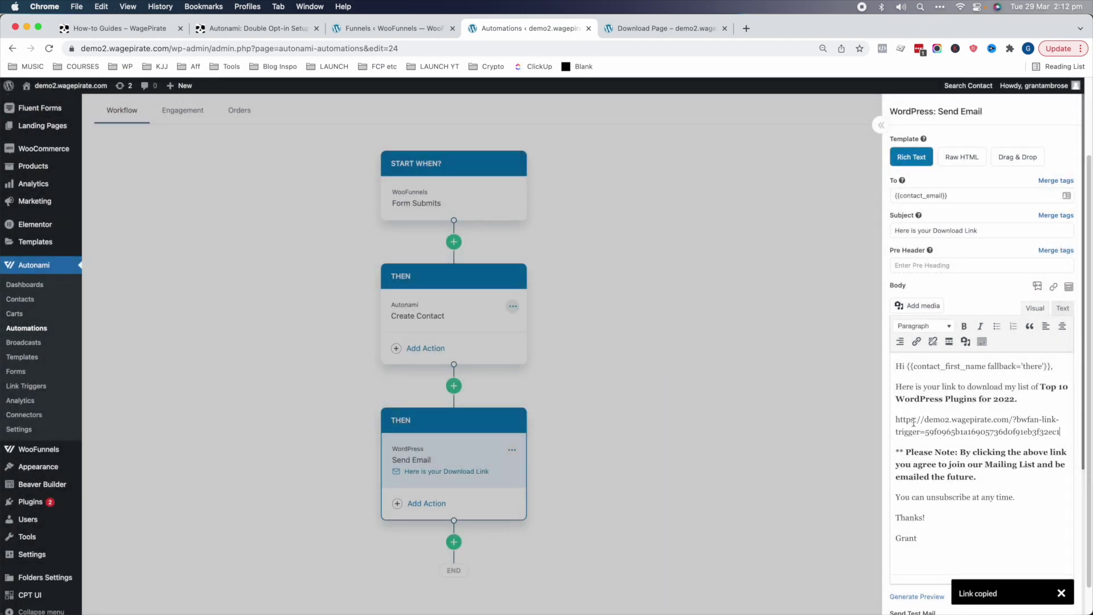
- Turn the URL into 'Click here to get the list!' text hyperlinked to the trigger URL
left_click_drag(1064, 428, 896, 424)
type("Click here to get the list!")
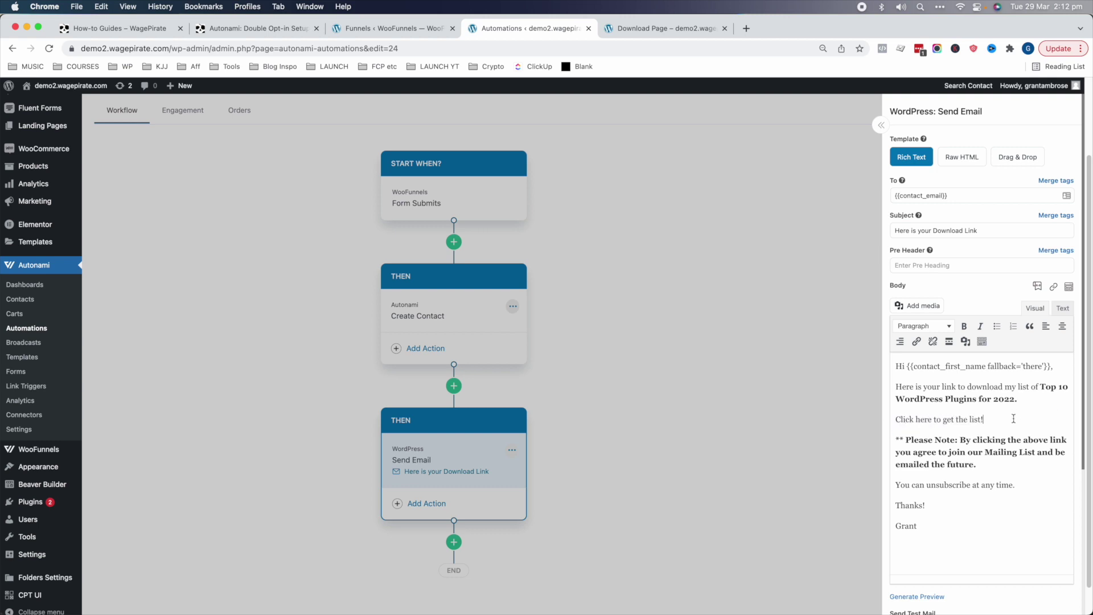
left_click_drag(1013, 418, 901, 421)
left_click(916, 341)
key("super+v")
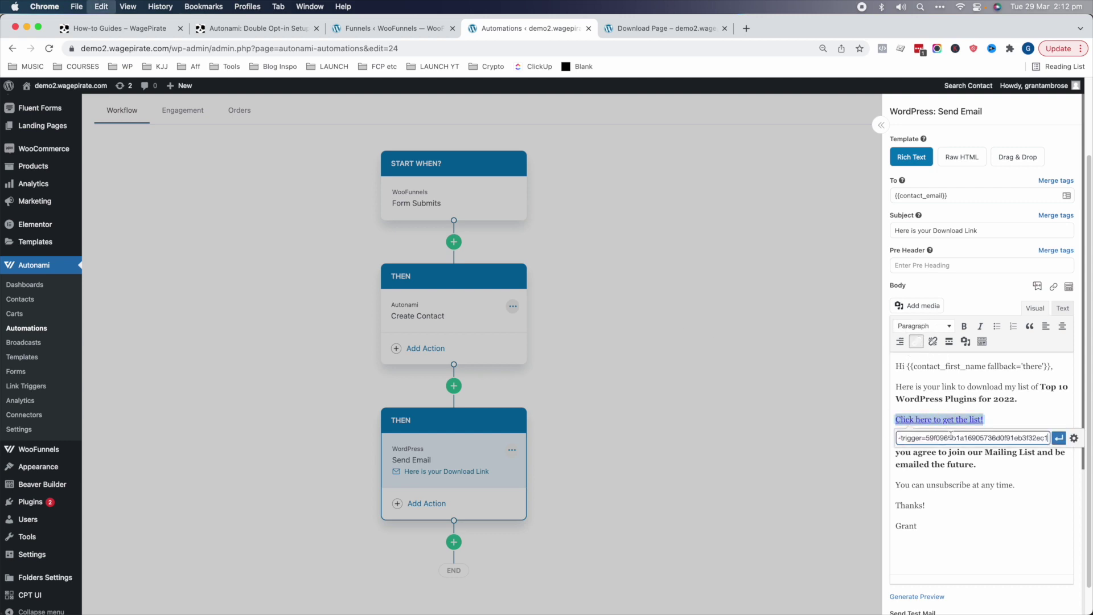
left_click(1059, 438)
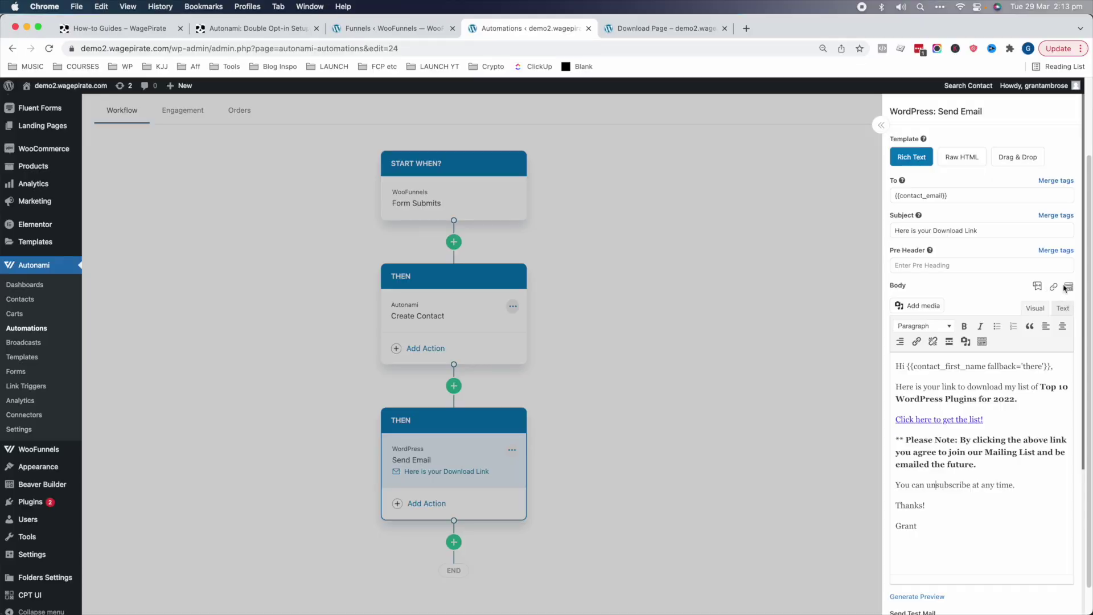
- Switch the email to the drag-and-drop editor and set the header text to 'Here is your Download Link'
left_click(1067, 287)
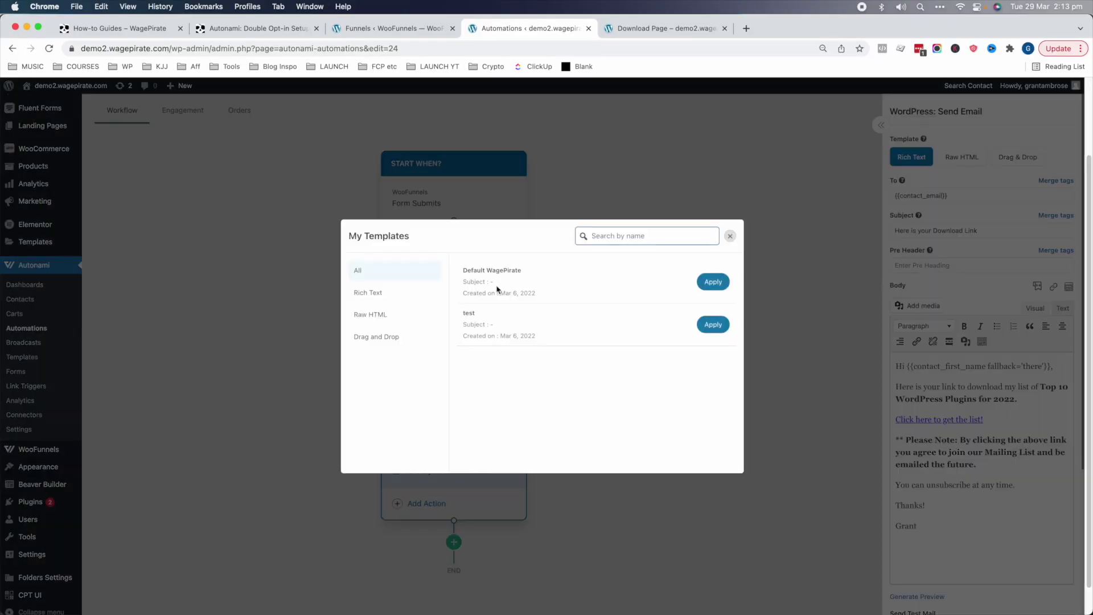
left_click(712, 282)
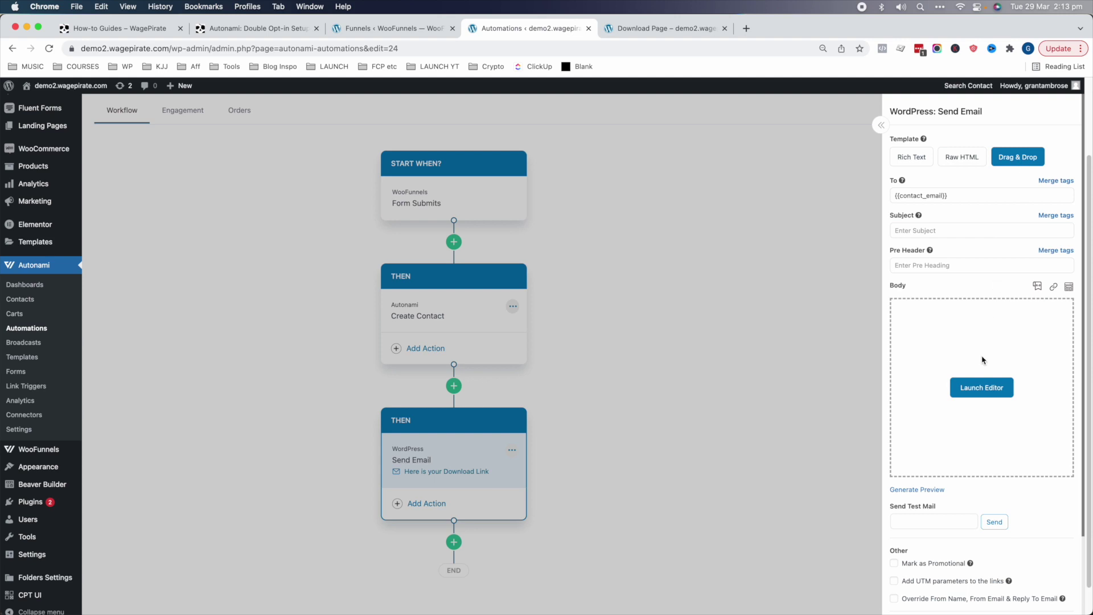
left_click(981, 389)
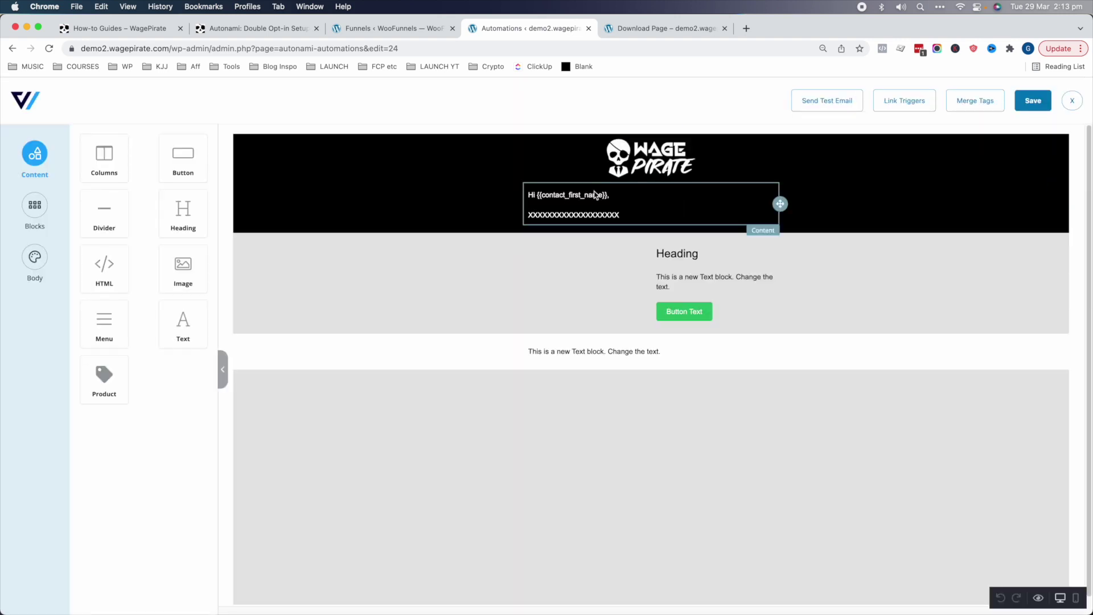
left_click(597, 217)
double_click(594, 214)
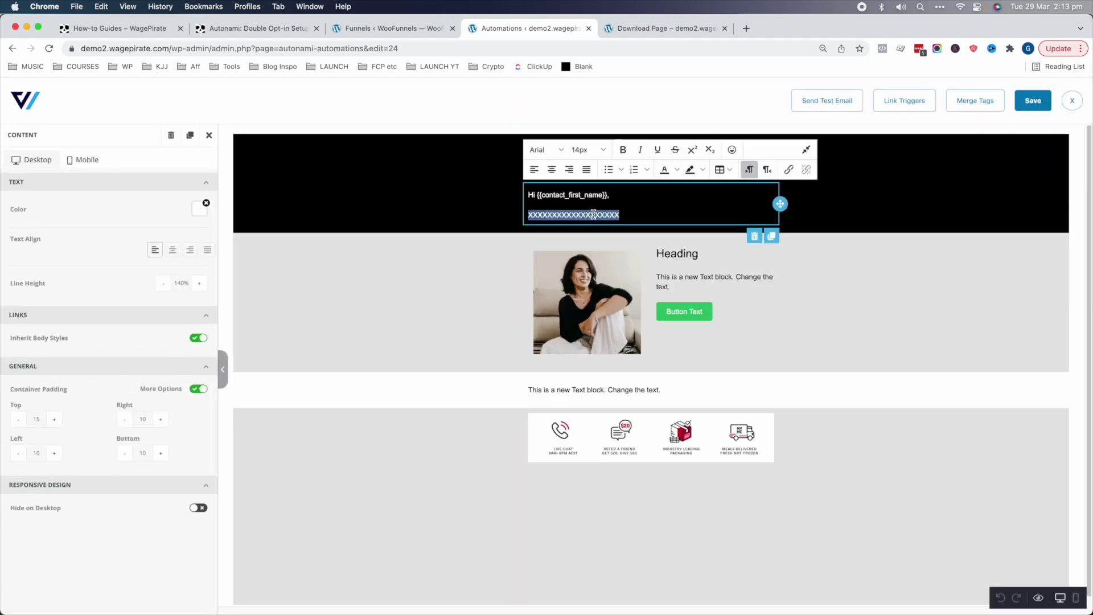
type("Here is your Downlo")
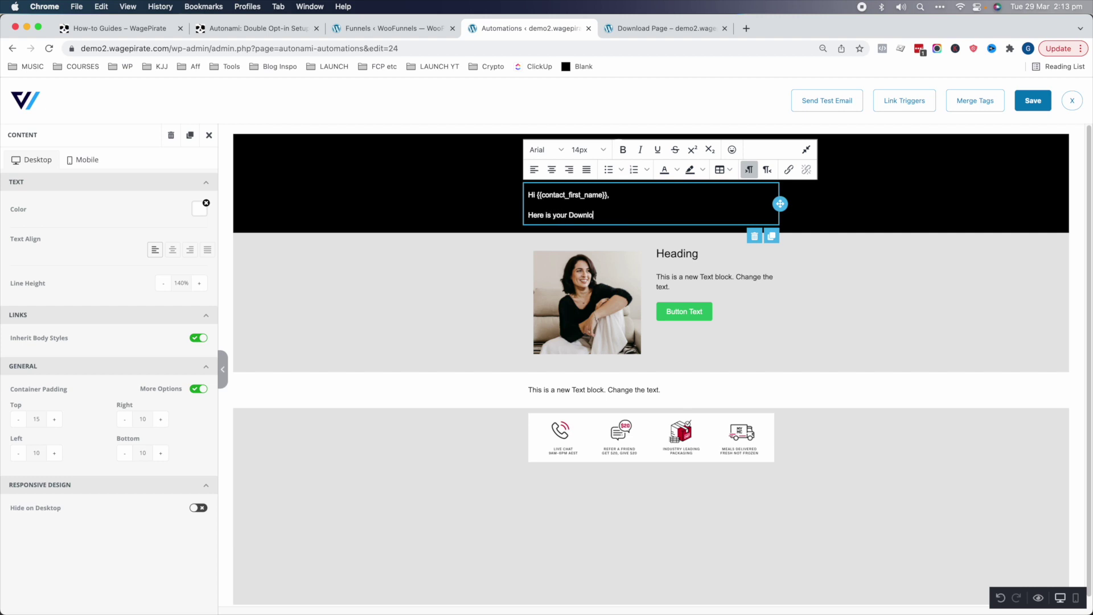
type("ad Link")
- Paste in the new heading text and relabel the placeholder button 'Download Now'
left_click(691, 254)
double_click(692, 253)
key("cmd+v")
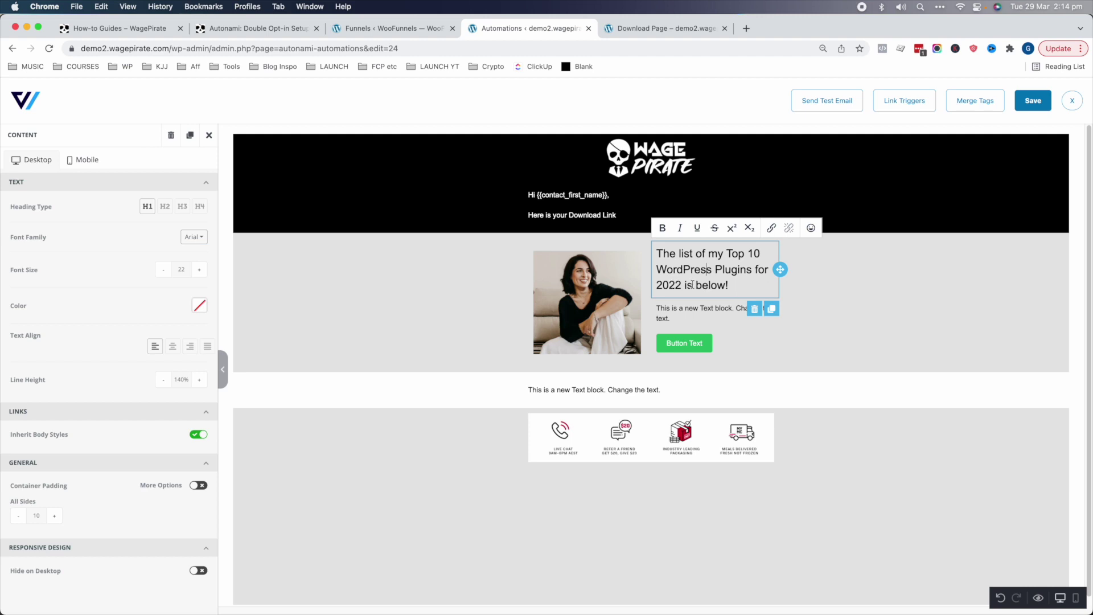
left_click(794, 342)
left_click(706, 314)
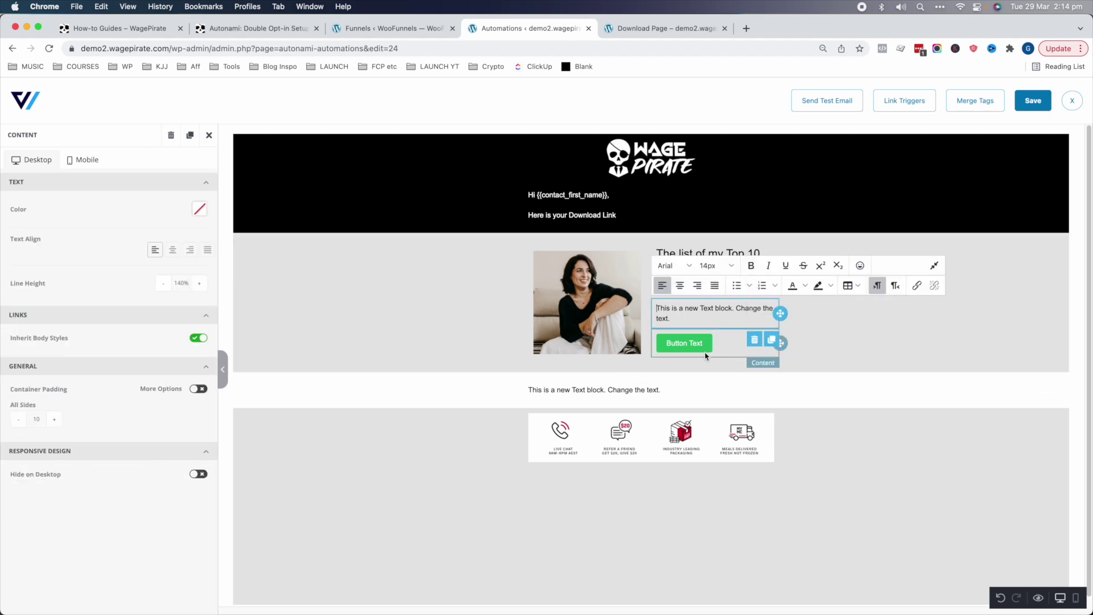
left_click(695, 343)
triple_click(694, 342)
type("Downl")
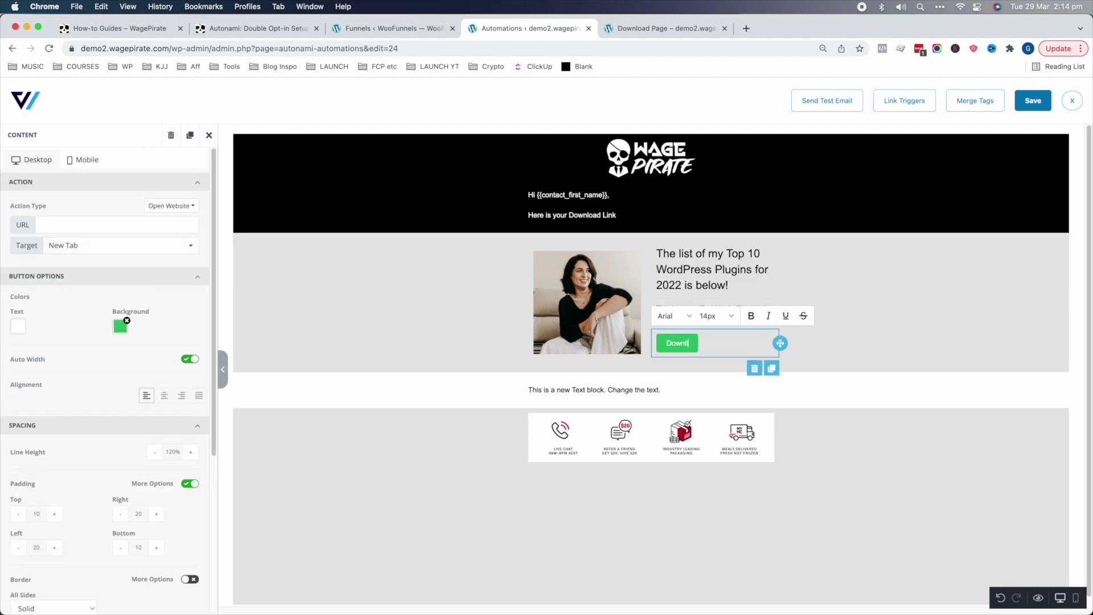
type("oad Now")
- Link the Download Now button to the 'Lead Magnet - Top 10 WordPress Plugins 2022' trigger URL
left_click(684, 354)
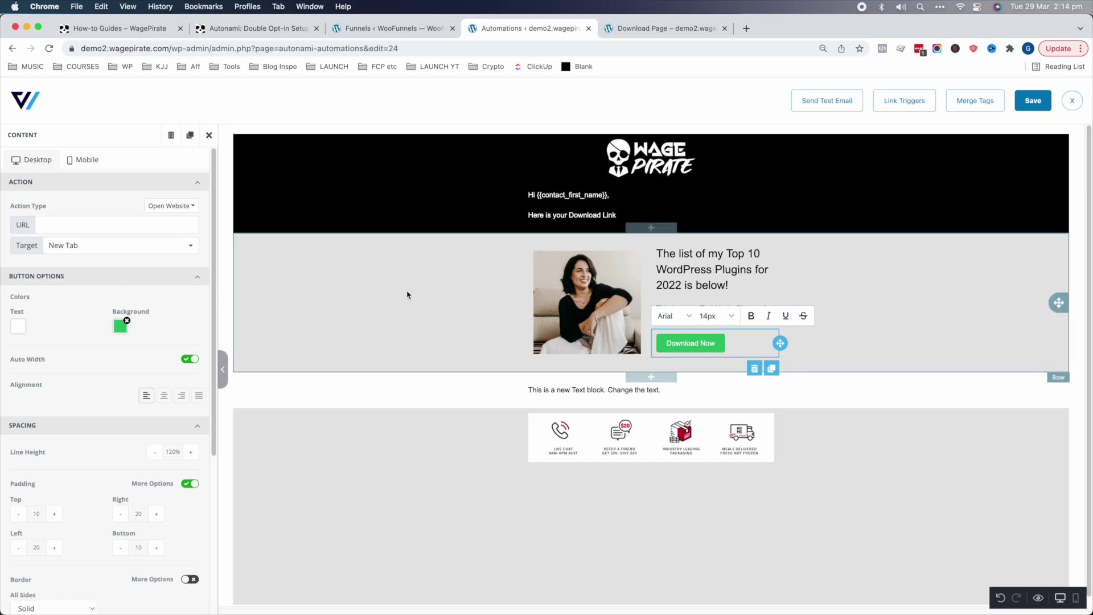
left_click(905, 99)
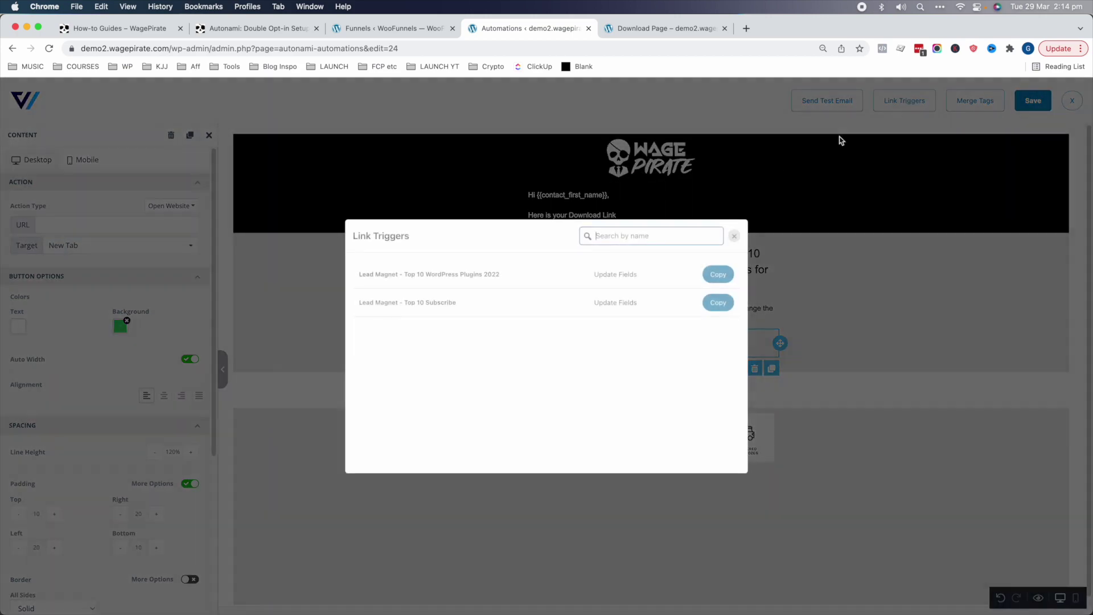
left_click(717, 275)
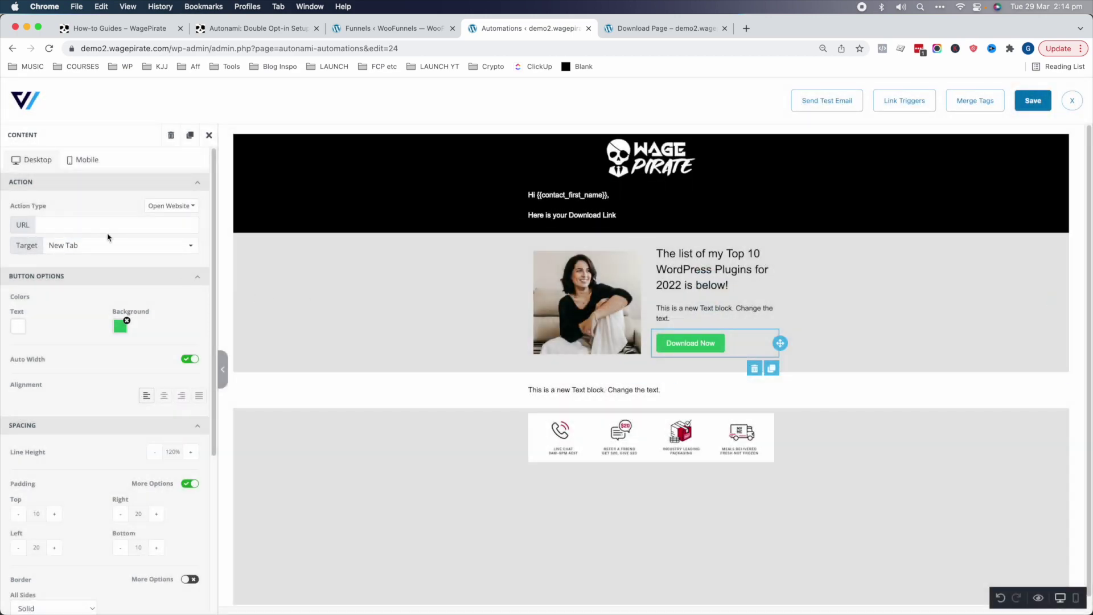
left_click(131, 230)
key("super+v")
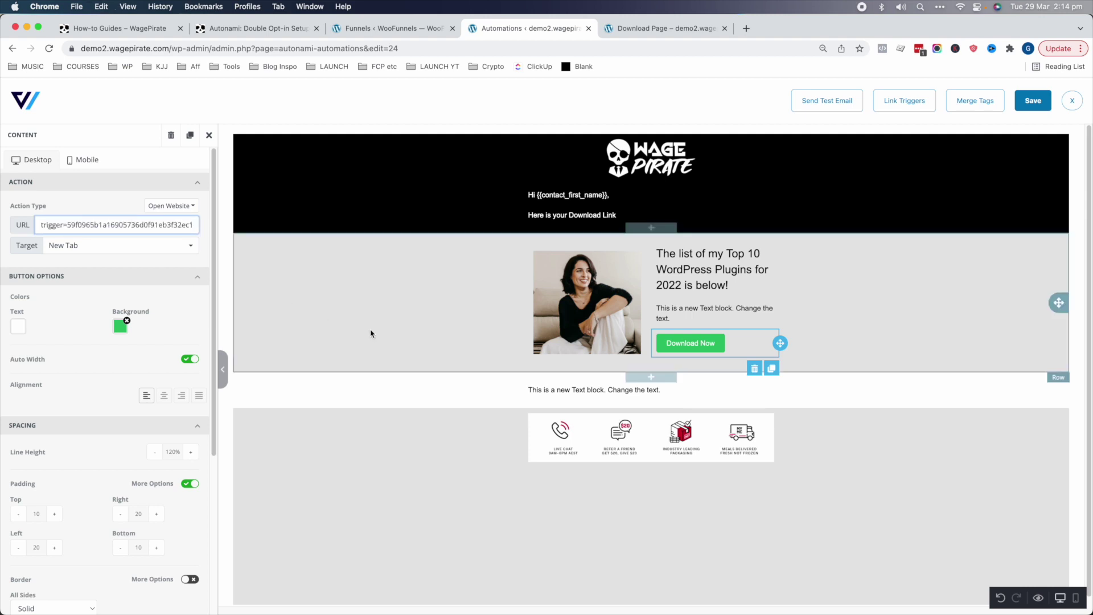
left_click(371, 332)
left_click(353, 251)
- Insert the 7-figure WordPress Plugins ebook cover image and add the mailing-list consent note below the row
left_click(113, 206)
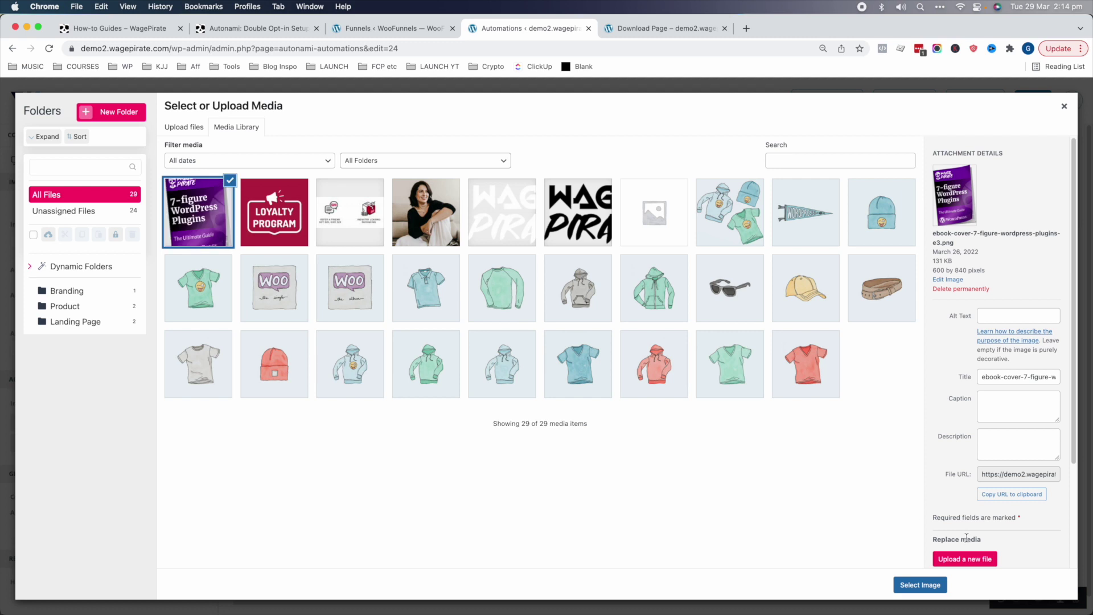
left_click(920, 585)
left_click(633, 446)
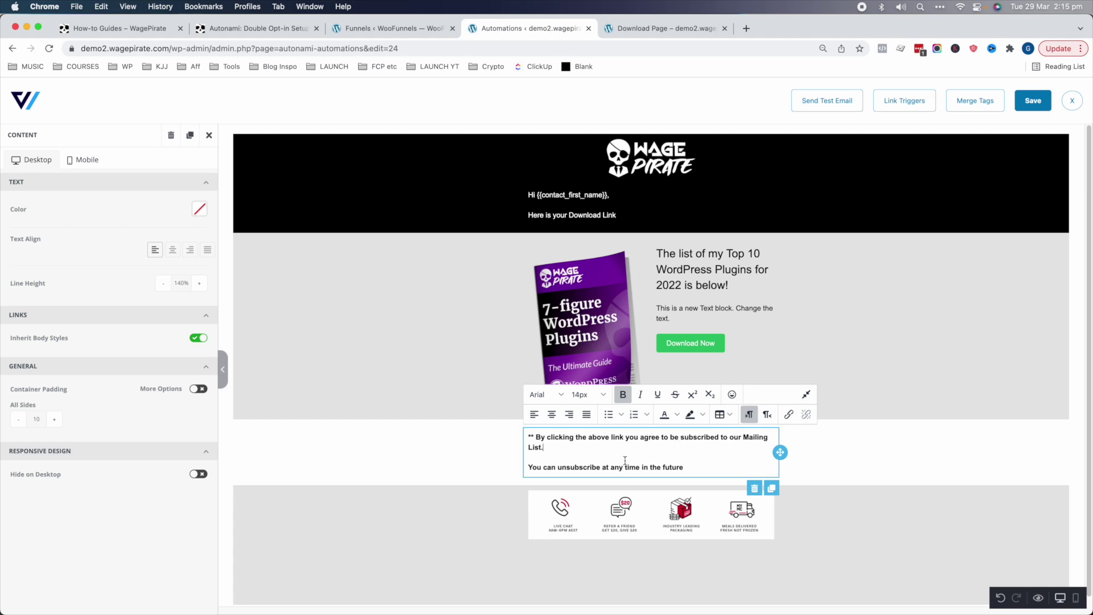
left_click(686, 344)
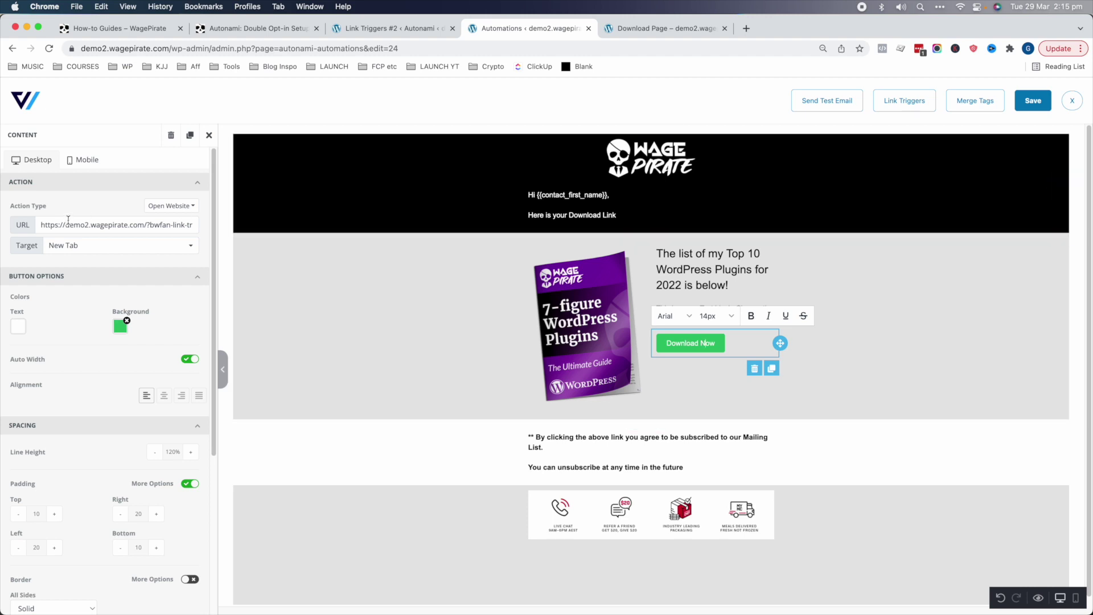
- Review the link trigger's destination URL and the contact status it sets
left_click(387, 28)
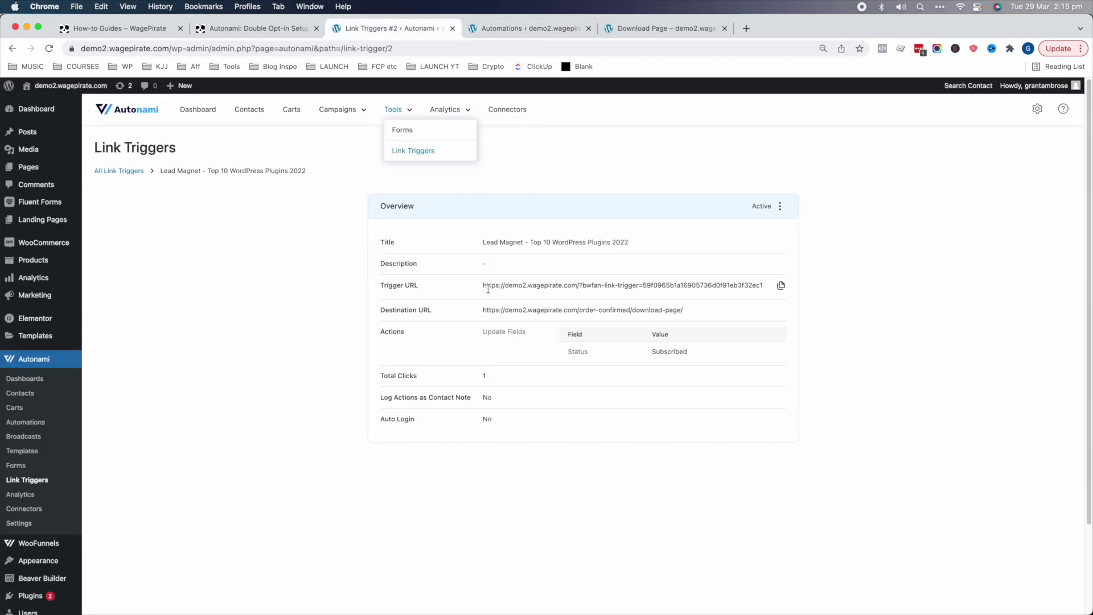
left_click_drag(485, 286, 501, 309)
left_click_drag(672, 349, 610, 354)
- Save and close the download email, then open the 'Lead Magnet - top 10 plugins 2022' funnel
key("ctrl+Tab")
left_click(1040, 104)
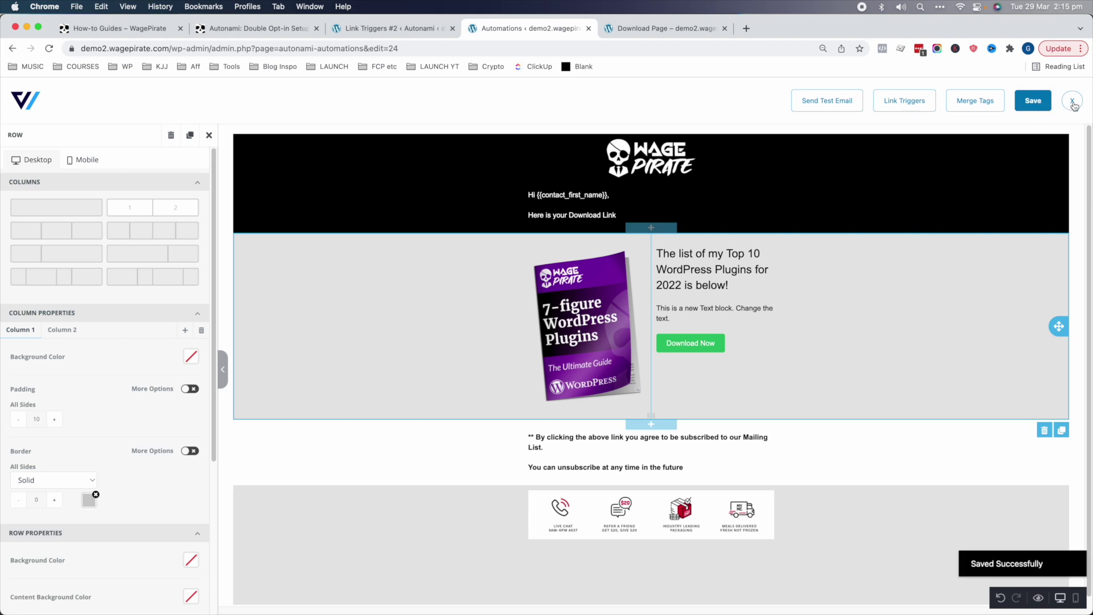
left_click(1072, 102)
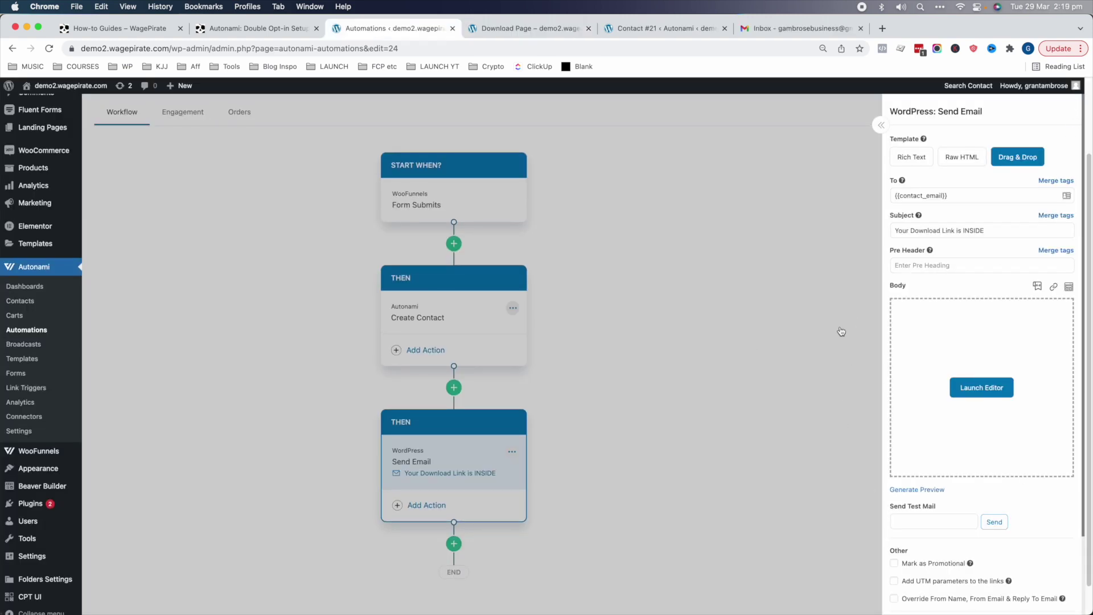
left_click(730, 349)
scroll(950, 247, "up", 2)
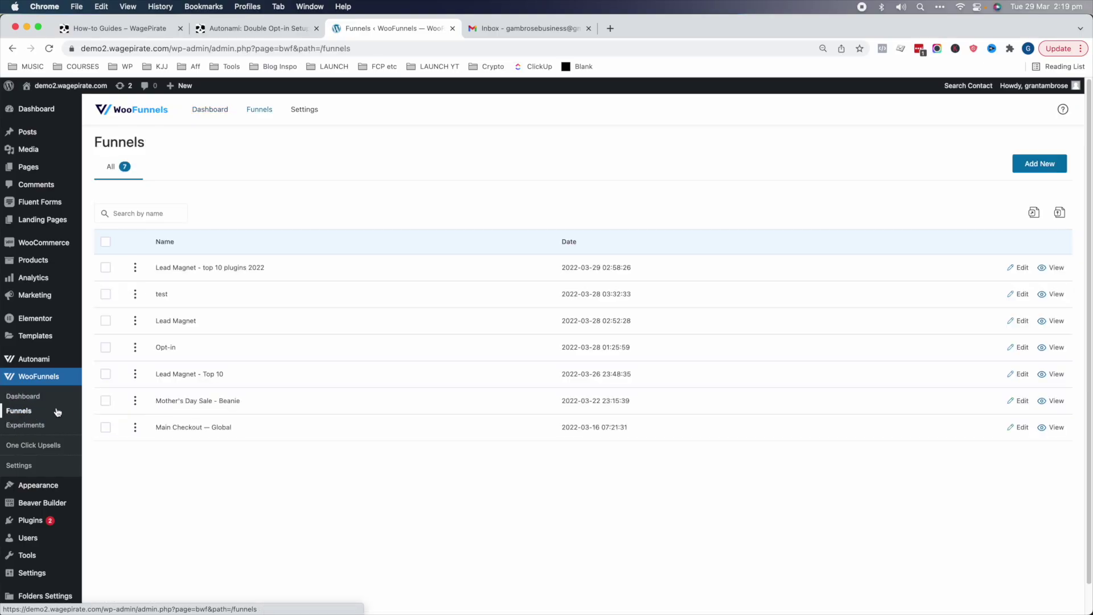
left_click(197, 267)
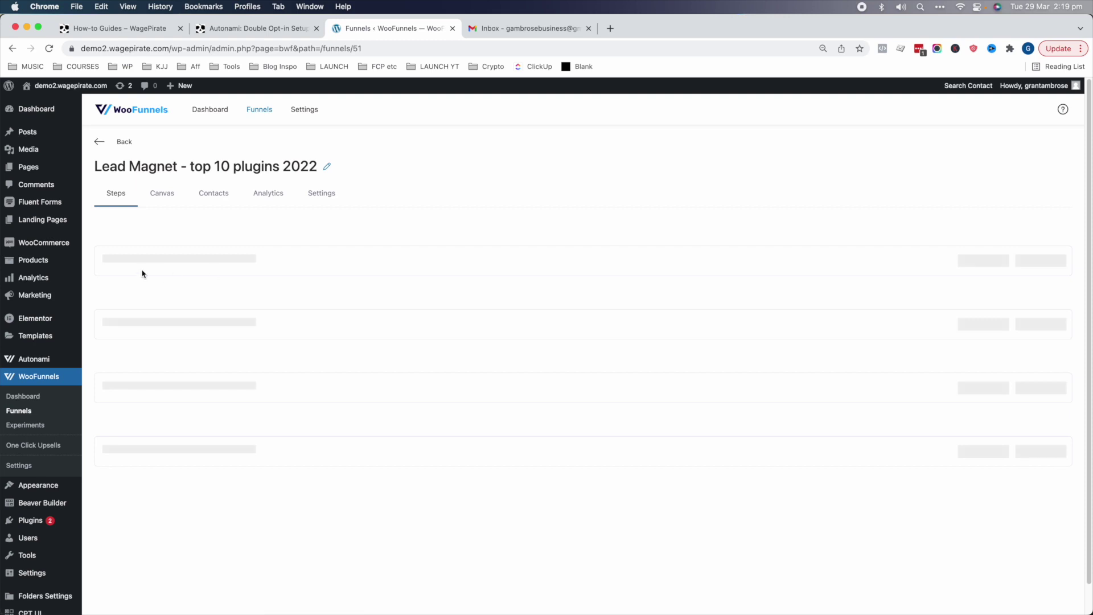
- Open the opt-in page in a private window and sign up with a test first name and email
right_click(1045, 262)
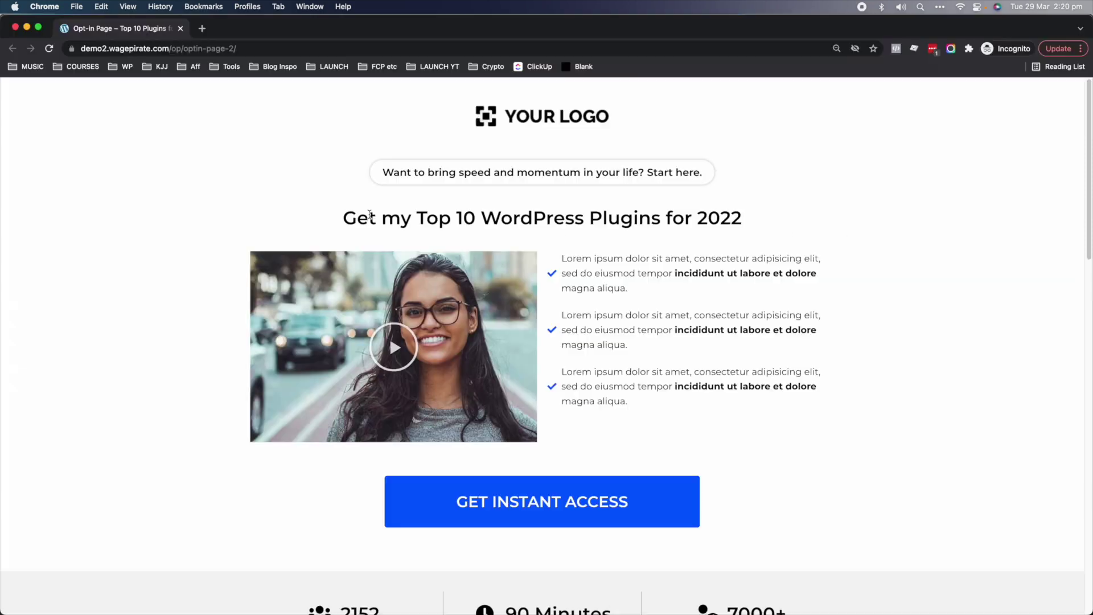
left_click_drag(369, 218, 731, 219)
left_click(721, 229)
left_click(524, 507)
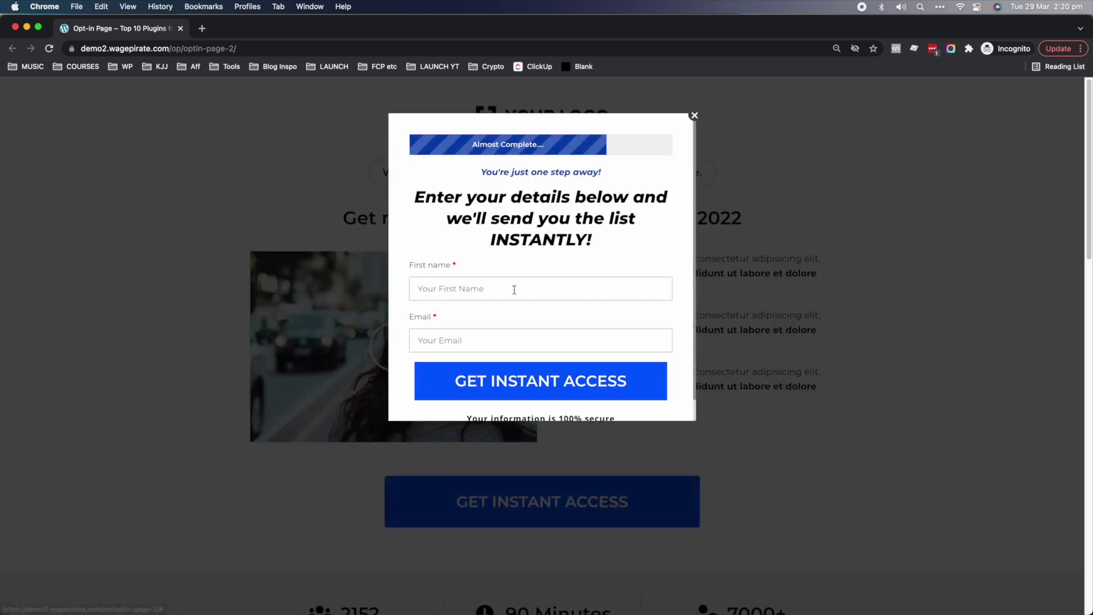
left_click(512, 288)
type("Grant")
key("Tab")
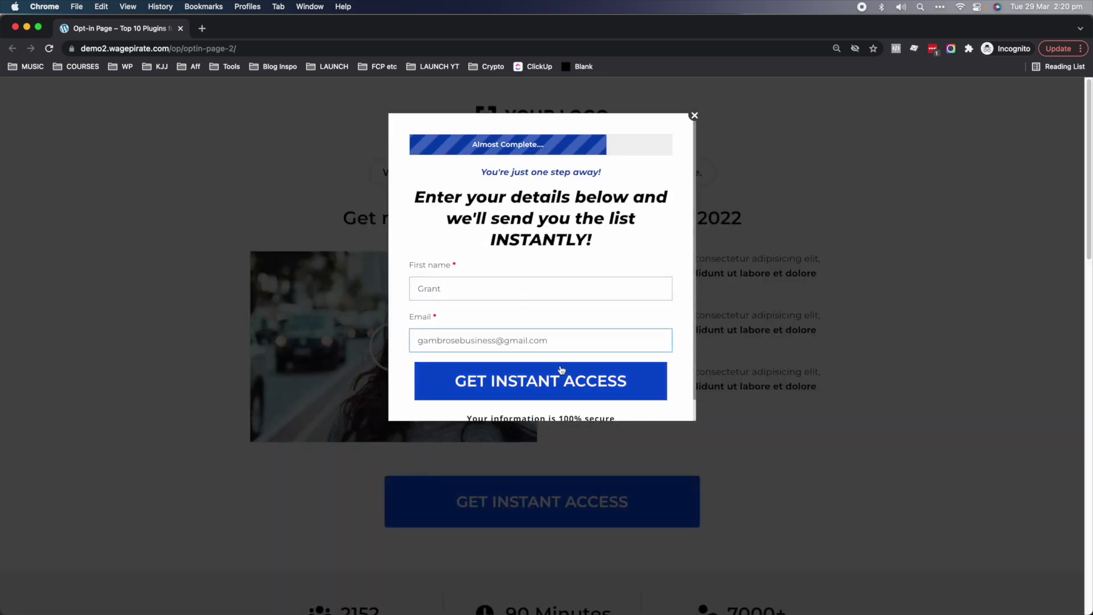
left_click(542, 378)
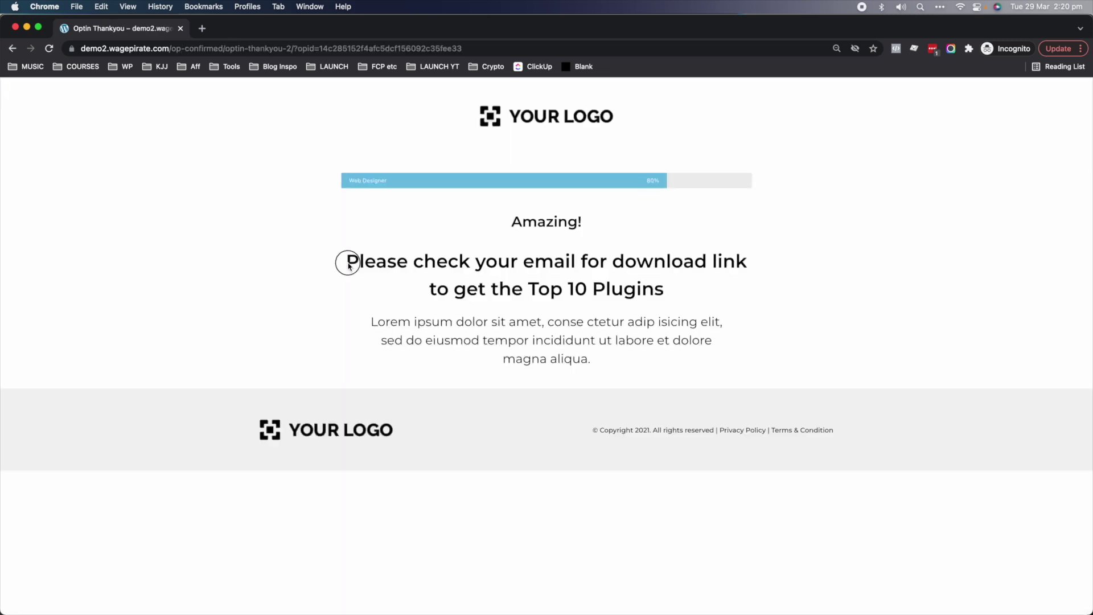
- Check the thank-you message, then open the new Autonami contact showing Unverified status
left_click_drag(349, 265, 640, 289)
left_click(378, 194)
key("super+w")
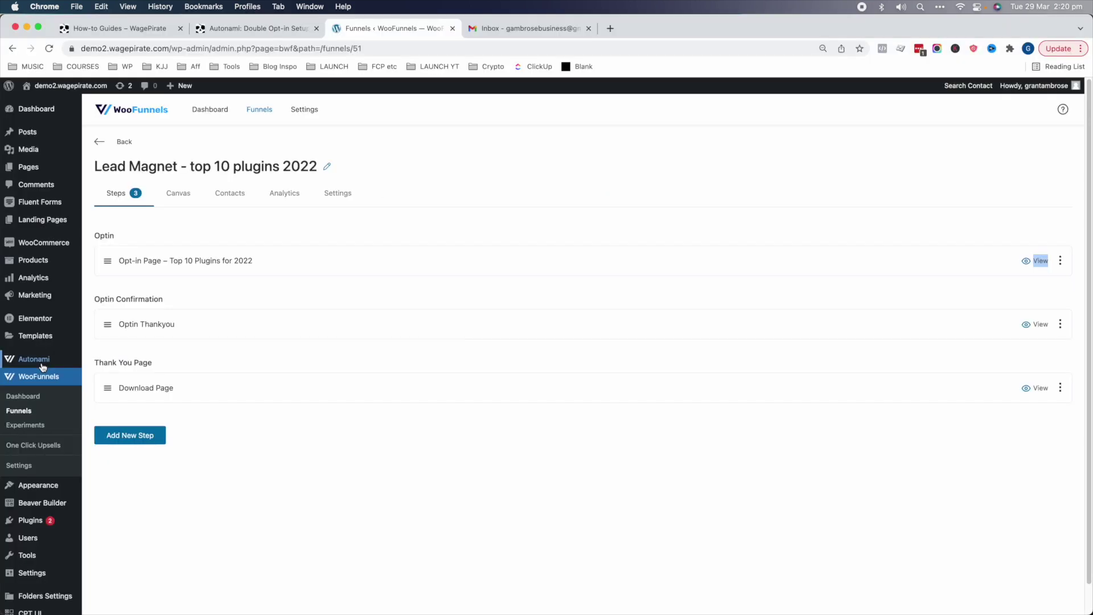
mouse_move(28, 364)
left_click(105, 376)
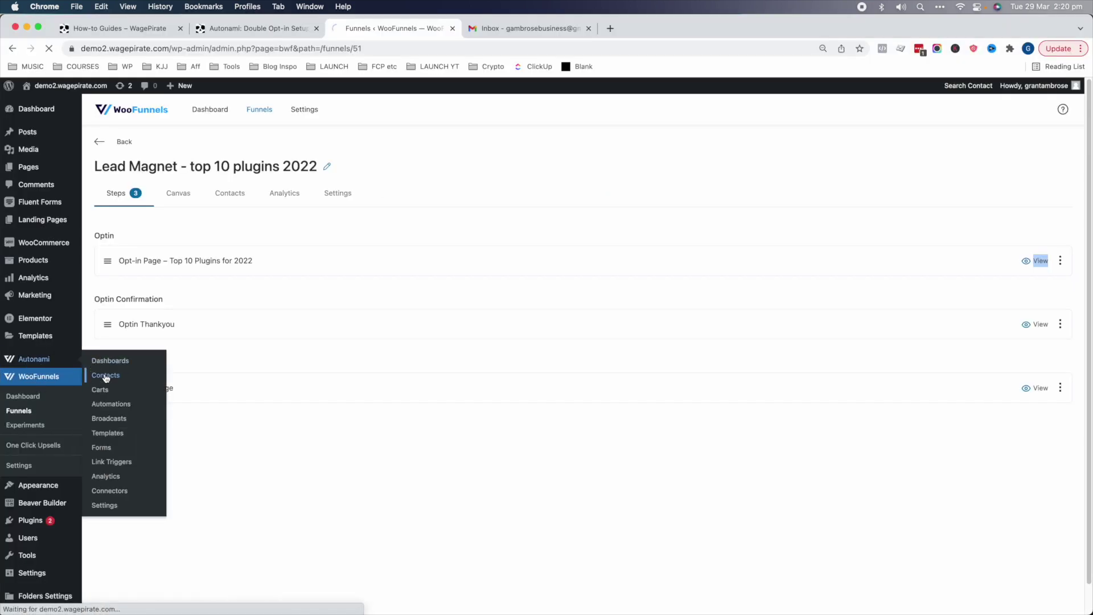
left_click(183, 279)
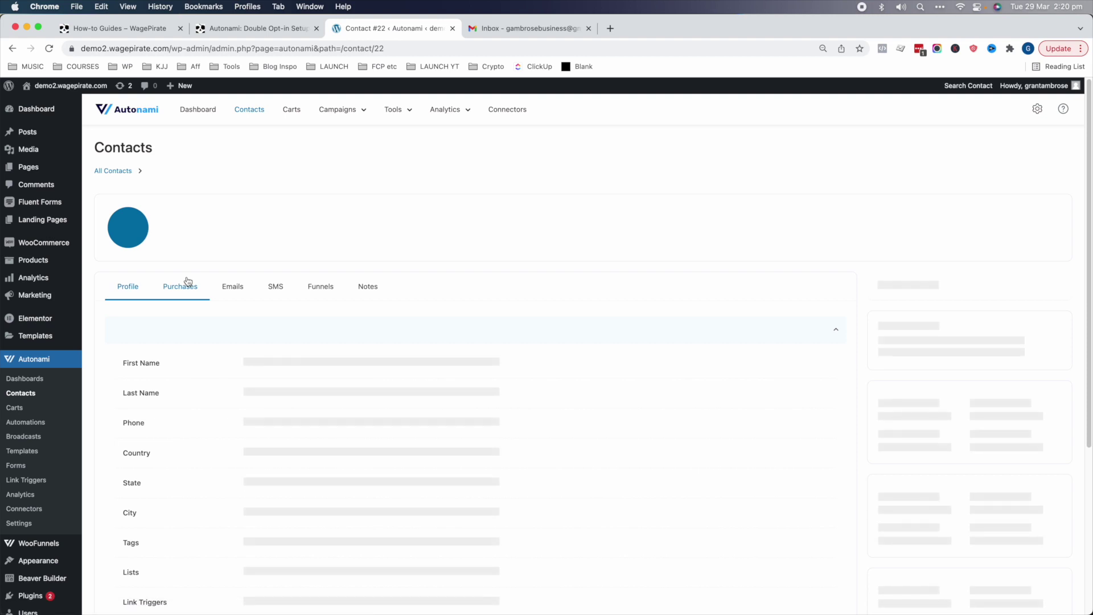
left_click_drag(204, 222, 238, 223)
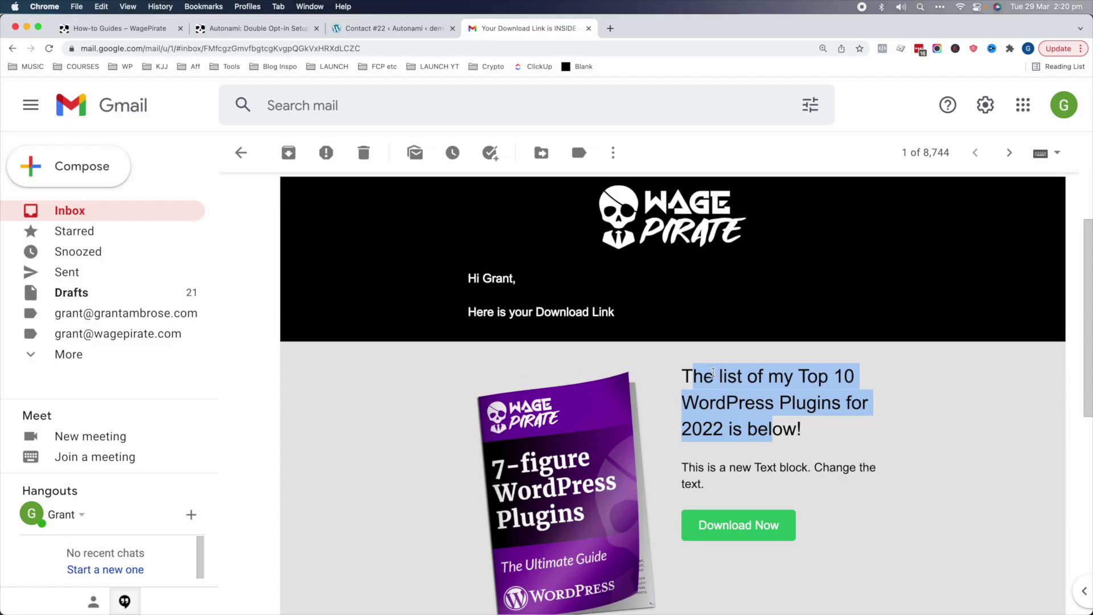
- Read through the 'Your Download Link is INSIDE' email and follow its Download Now button
left_click_drag(472, 311, 615, 312)
scroll(615, 312, "down", 2)
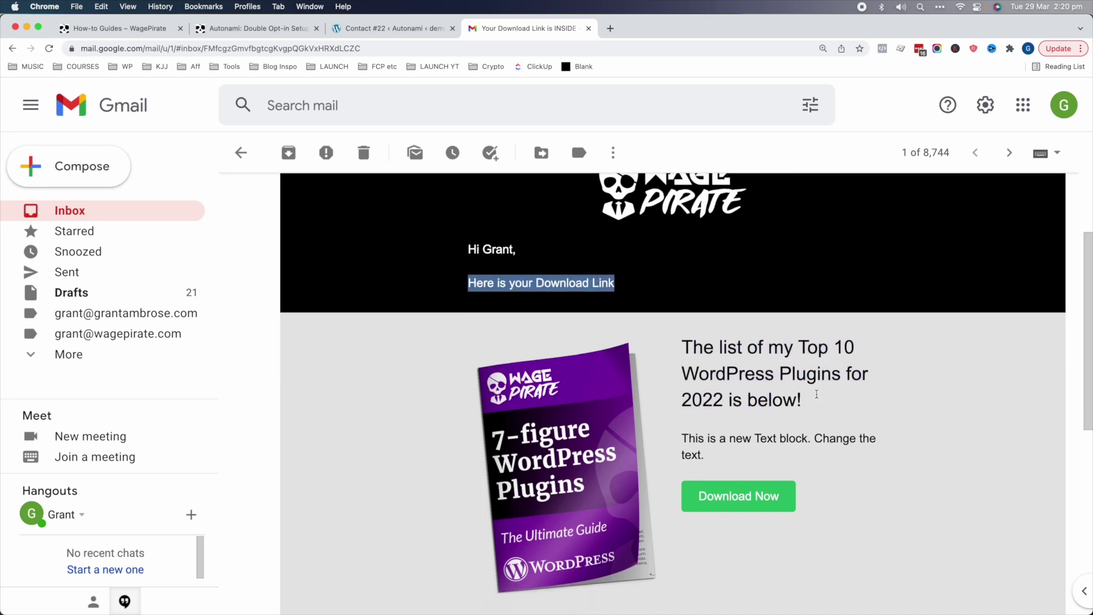
left_click(736, 329)
left_click_drag(736, 329, 772, 382)
scroll(757, 398, "down", 5)
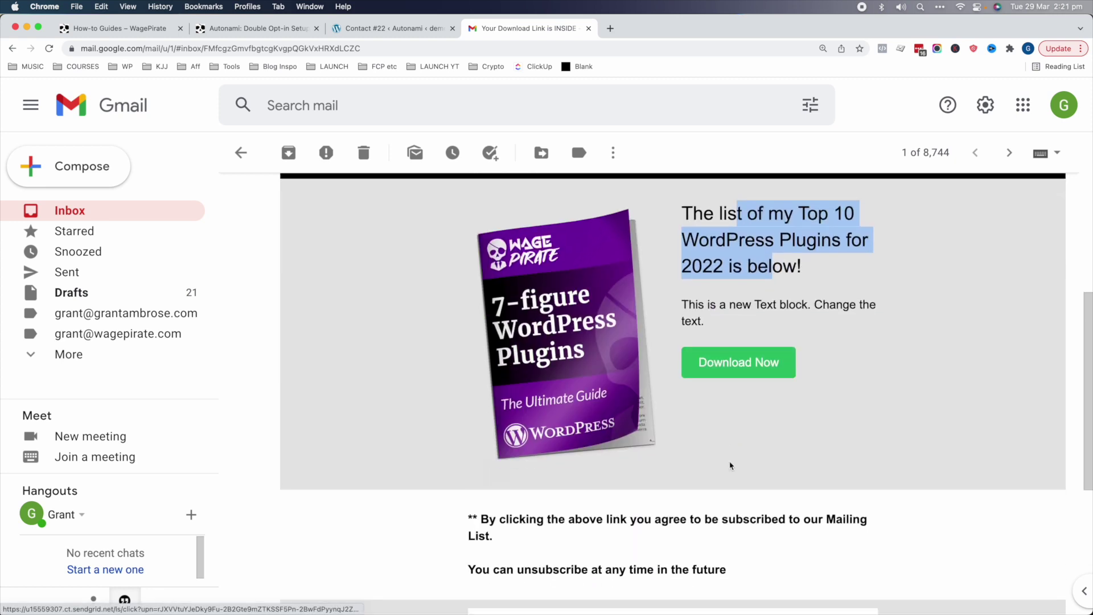
left_click(475, 515)
left_click_drag(708, 584, 470, 515)
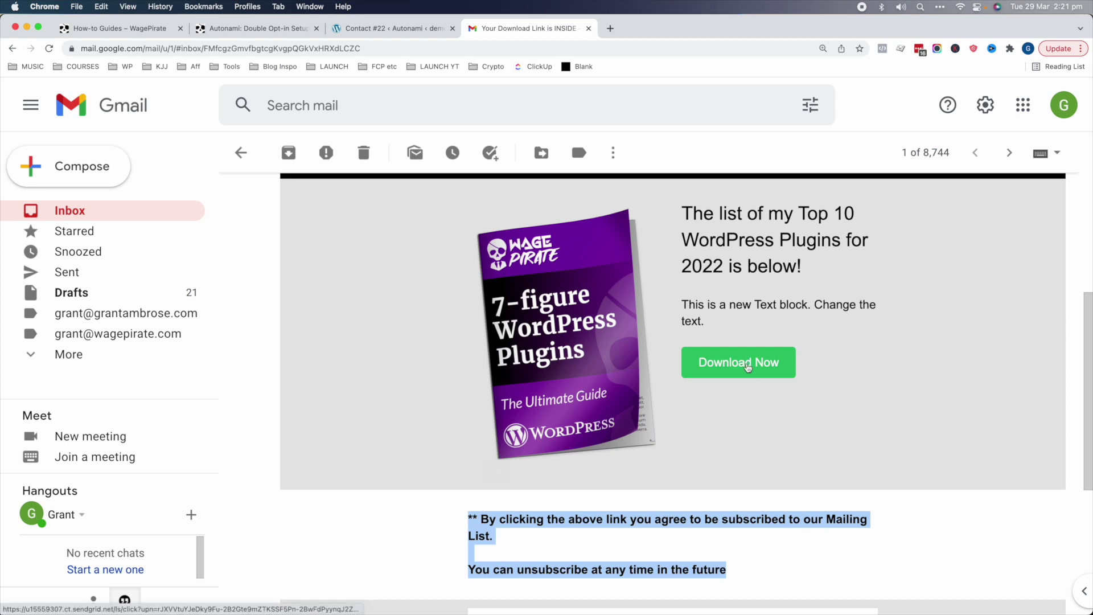
left_click(747, 368)
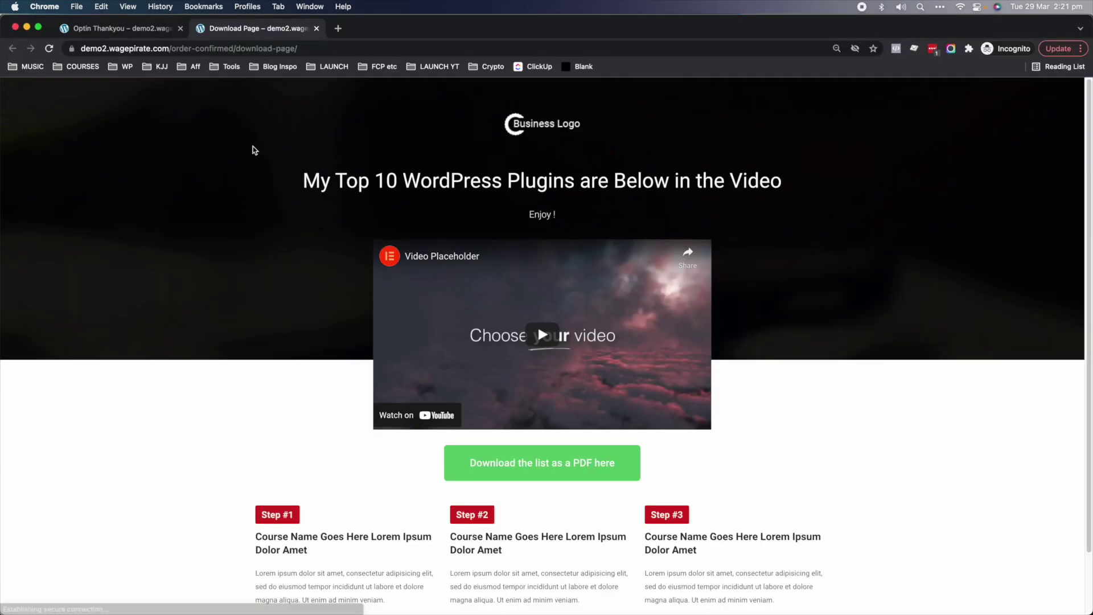
- Scroll down the download page to check the 'Download the list as a PDF here' button
scroll(455, 340, "down", 3)
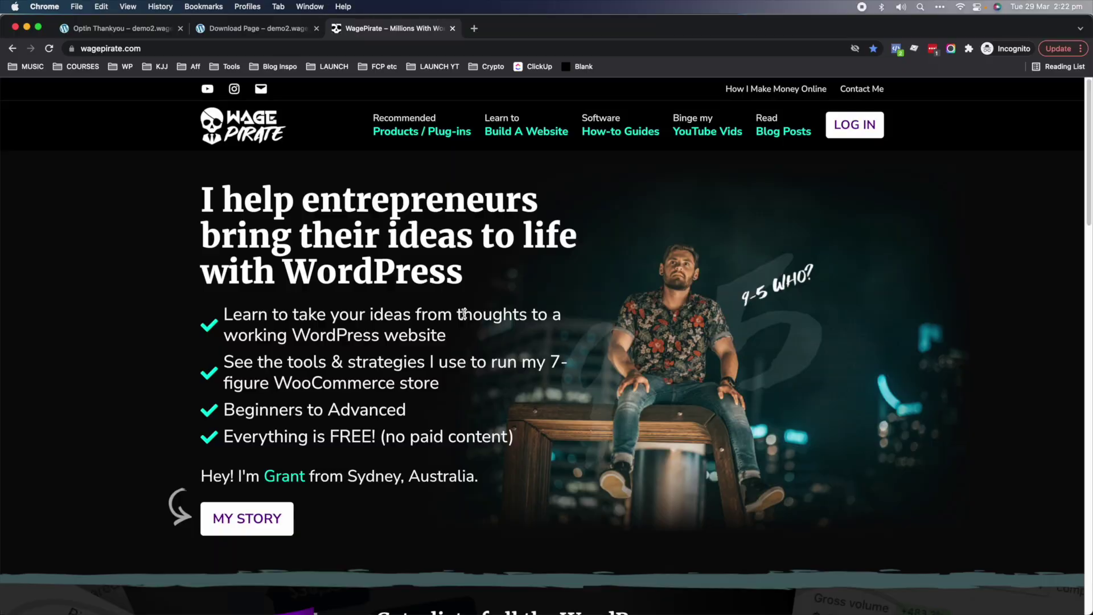
- Request the plugin list from the homepage download section and confirm the 'Check your email' page
scroll(464, 313, "down", 6)
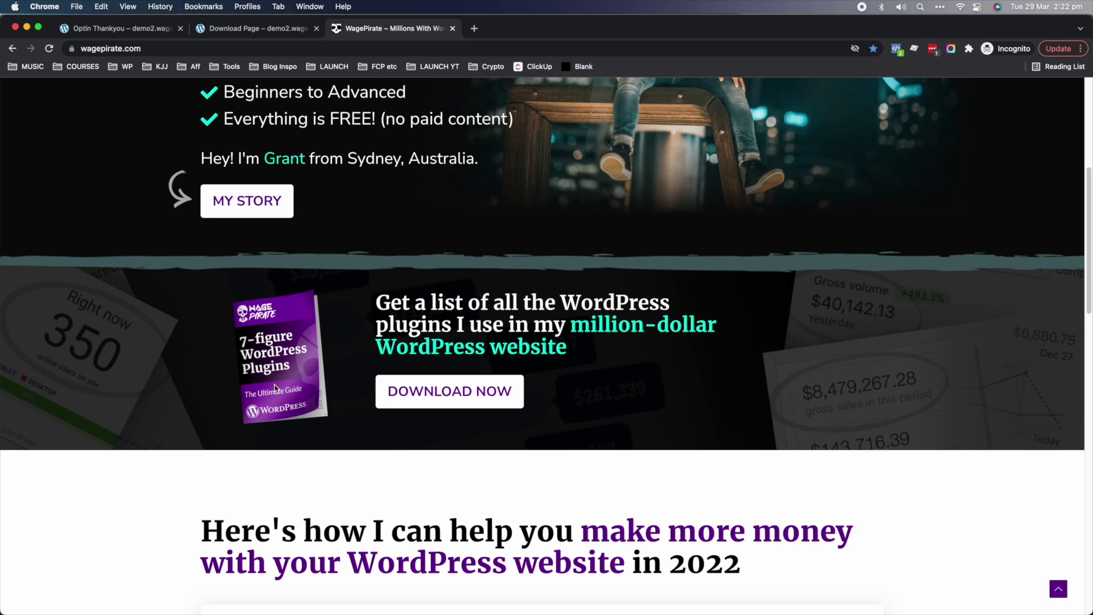
left_click(462, 392)
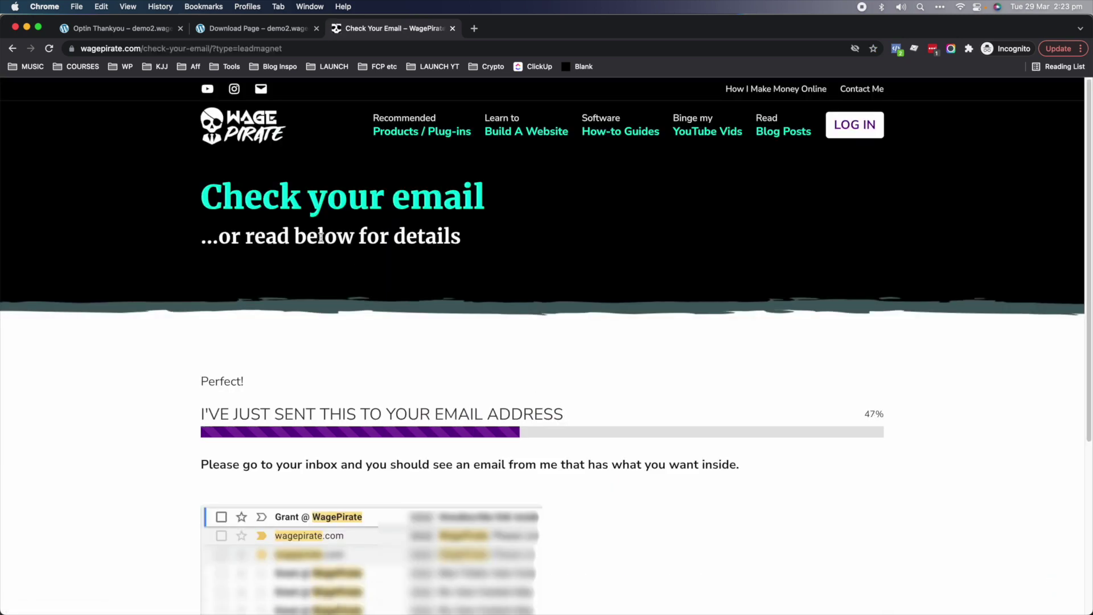
left_click_drag(217, 194, 461, 202)
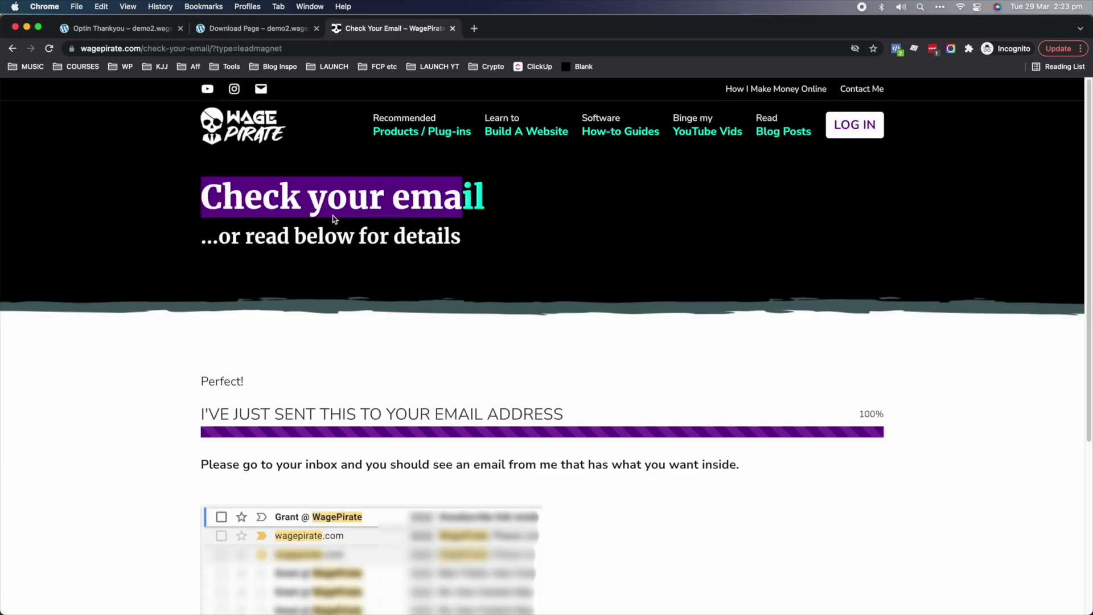
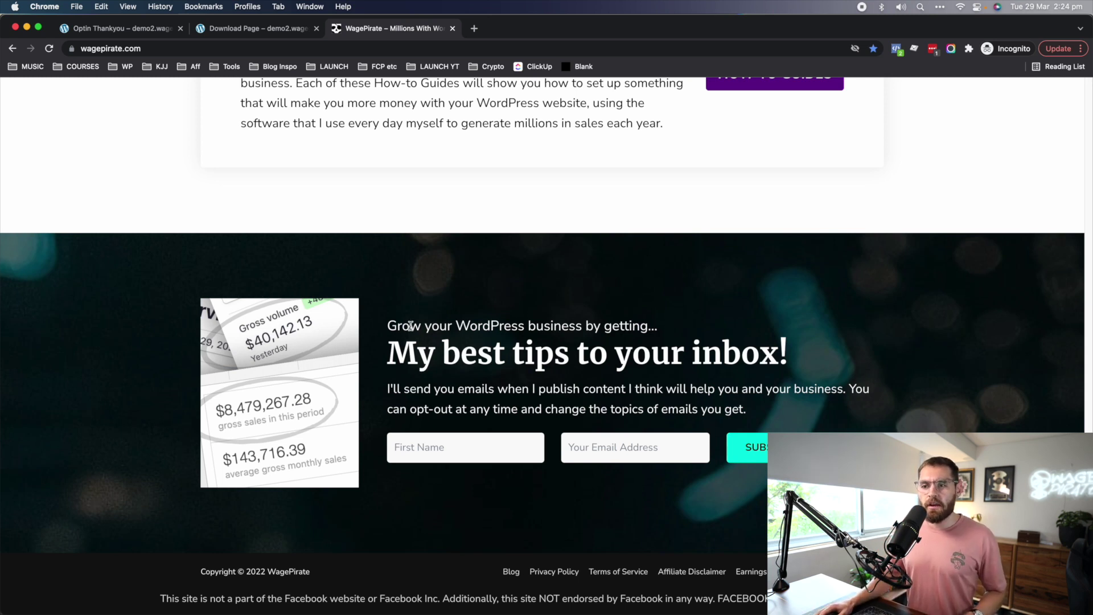
- Highlight the signup section's intro text, then clear the selection
left_click_drag(410, 326, 643, 399)
left_click(621, 409)
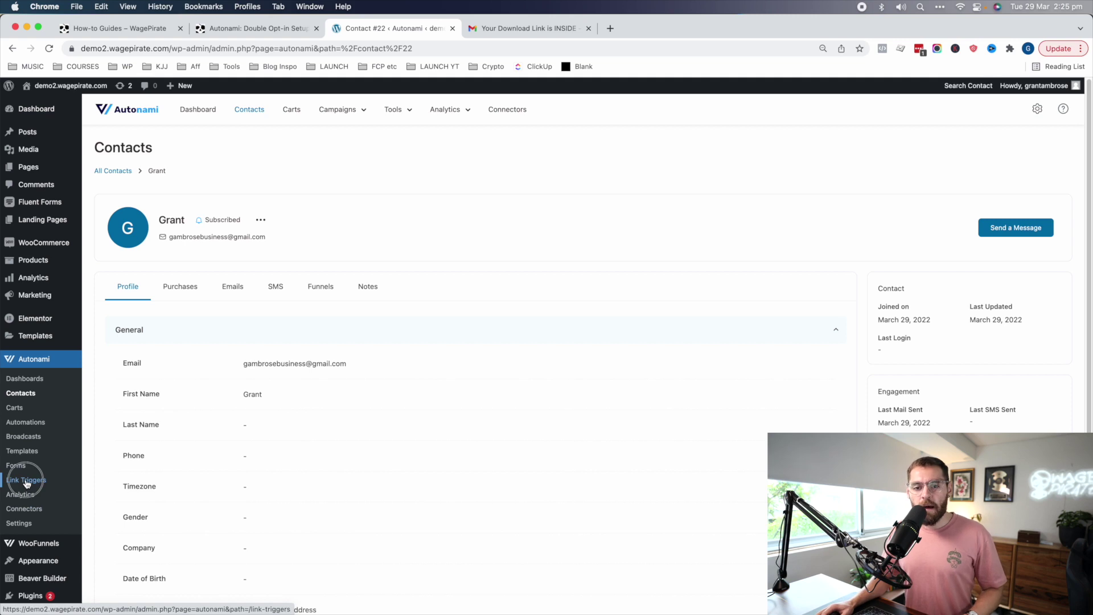
- Confirm the Top 10 WordPress Plugins 2022 link trigger sets Status to Subscribed, then start a new funnel
left_click(34, 481)
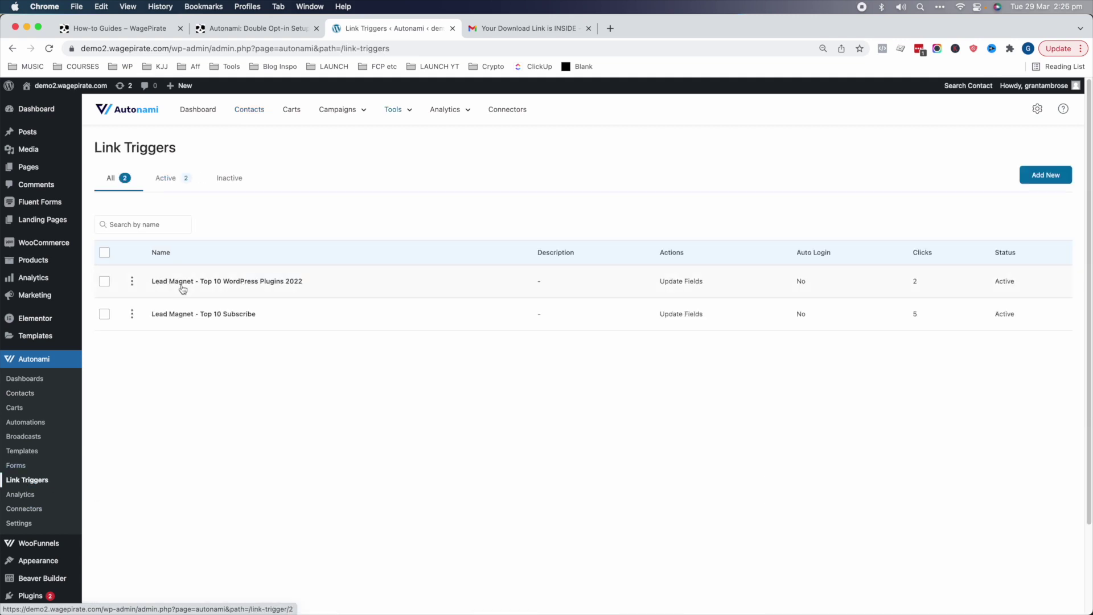
left_click(182, 287)
left_click(780, 206)
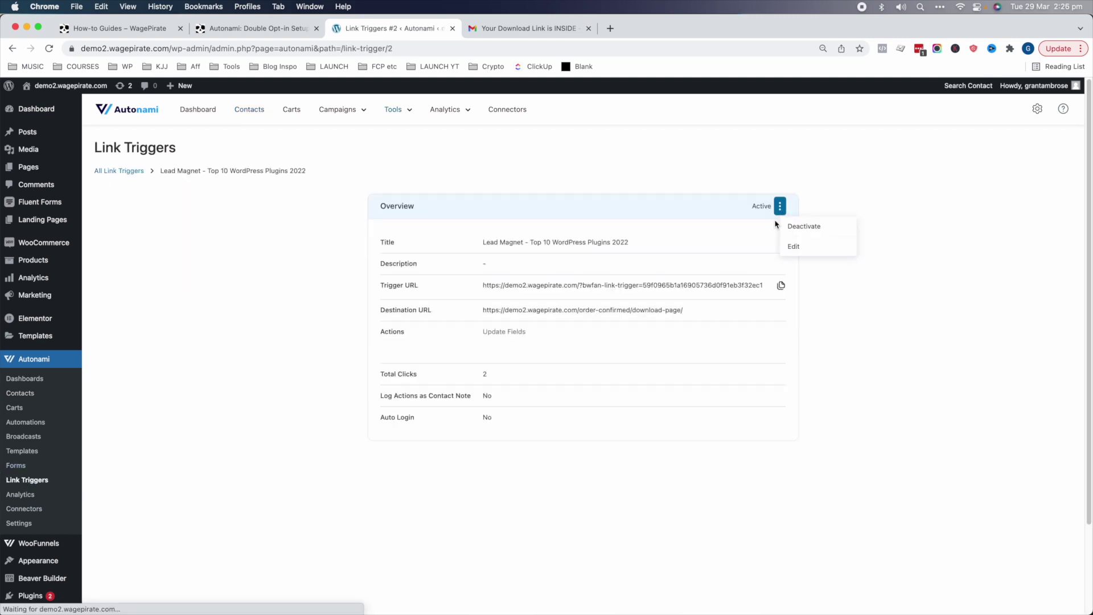
left_click(811, 245)
scroll(639, 412, "down", 1)
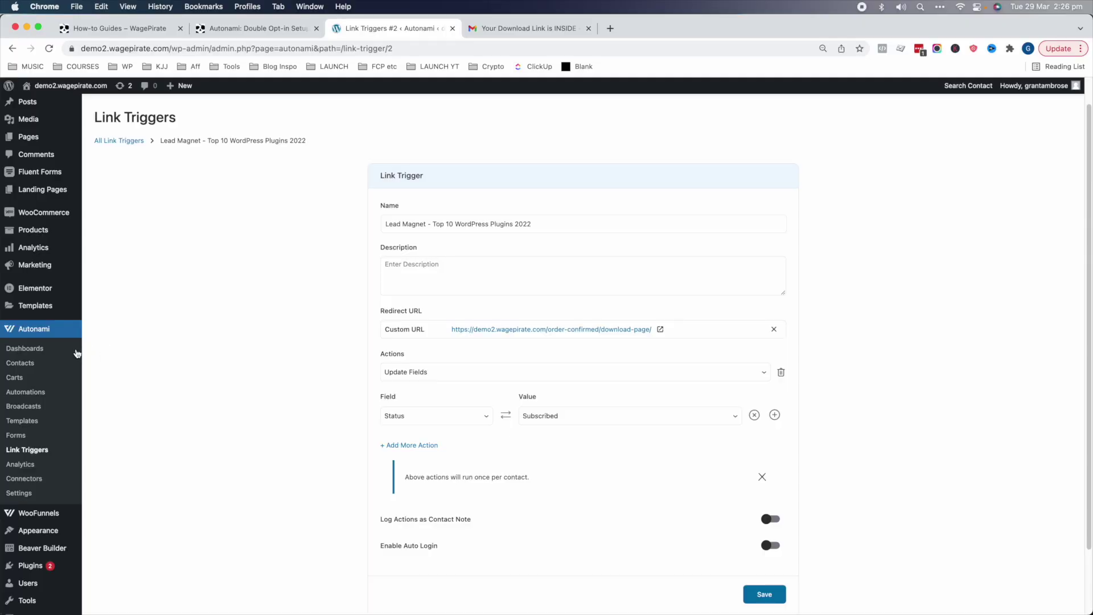
mouse_move(86, 512)
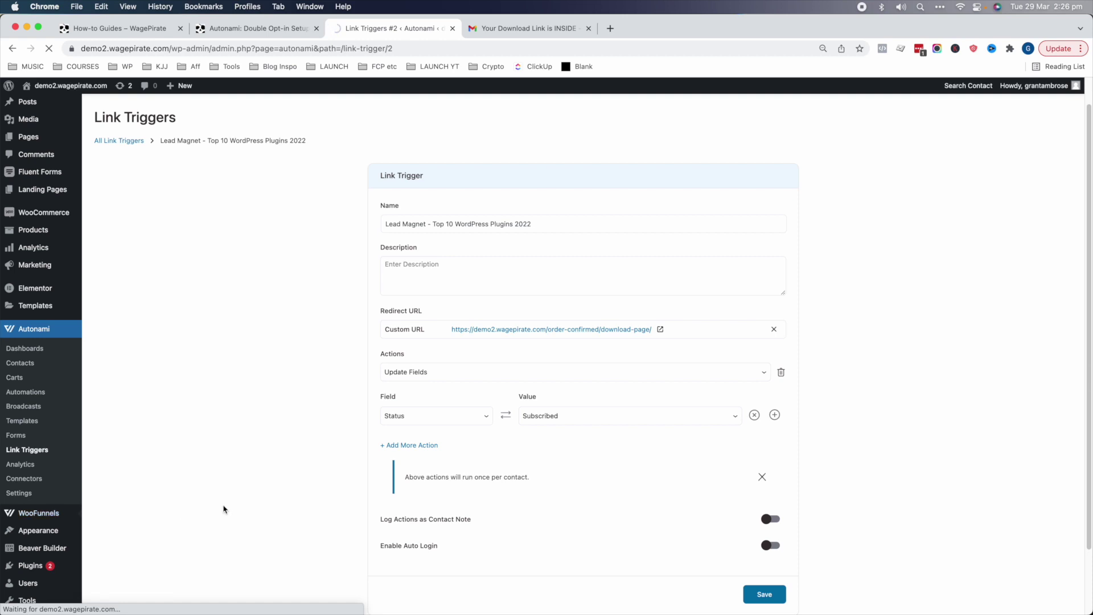
left_click(1047, 163)
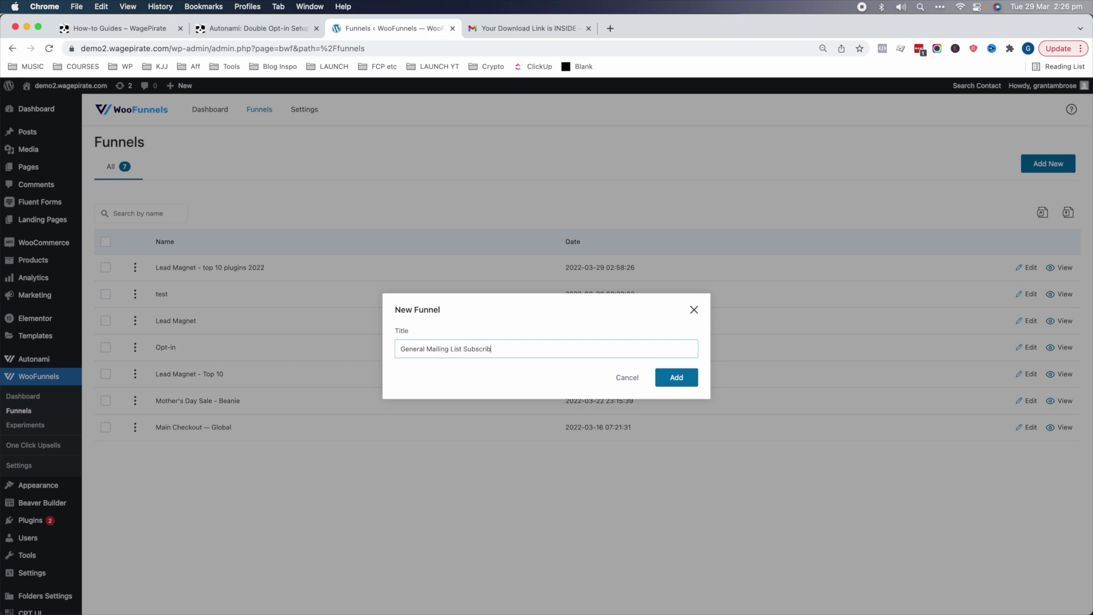
- Create the funnel and import the Allure(Optin) template from the optin funnel templates
left_click(683, 377)
left_click(234, 226)
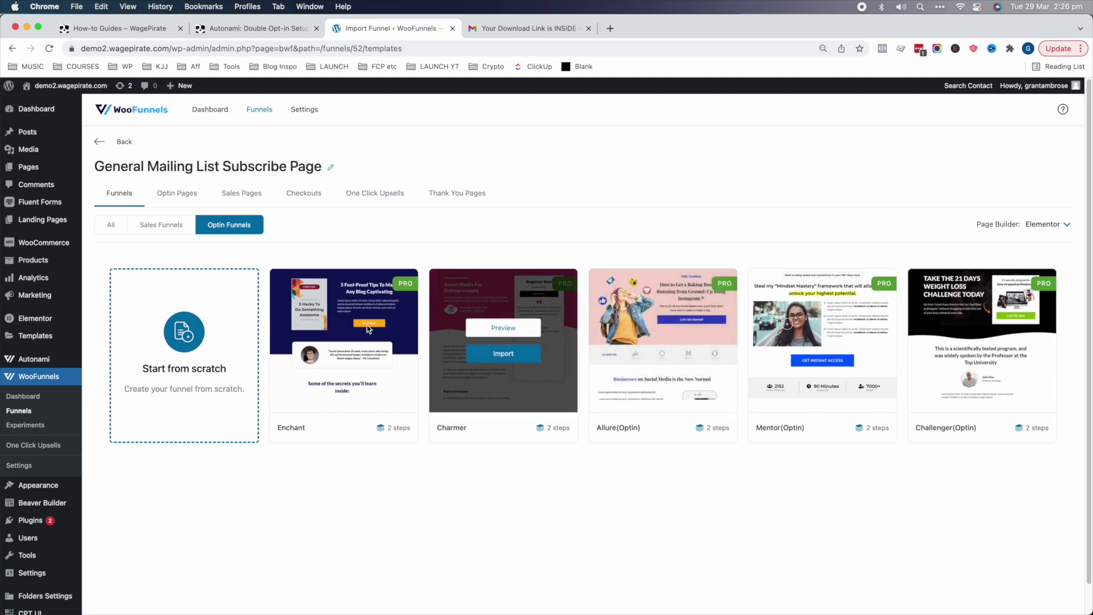
mouse_move(653, 323)
left_click(663, 353)
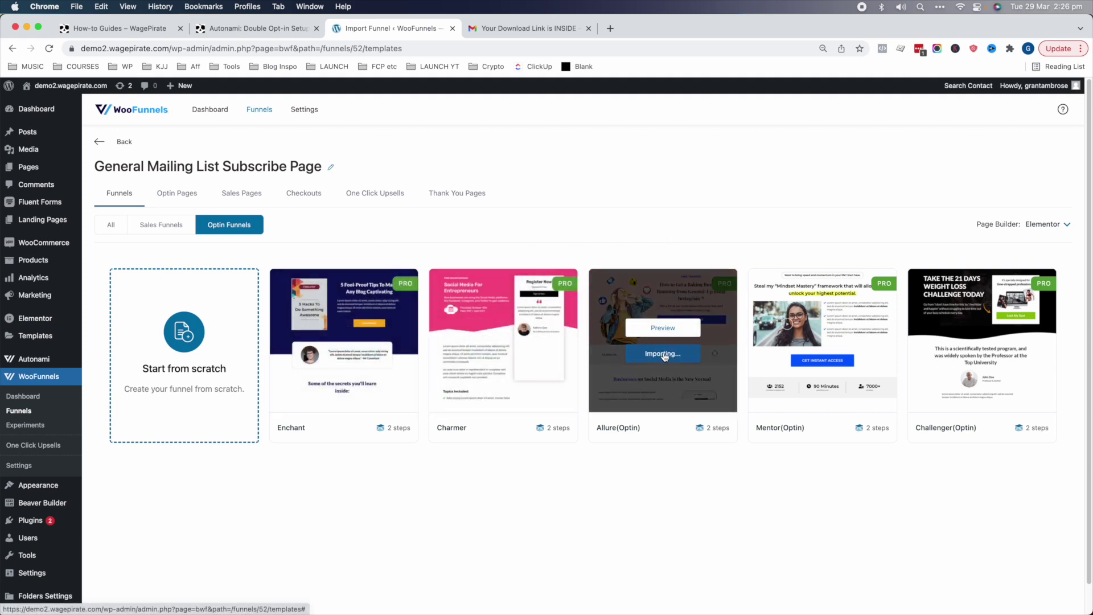
- Preview the optin page and check that Subscribe Now opens the signup popup, then close it
left_click(1036, 257)
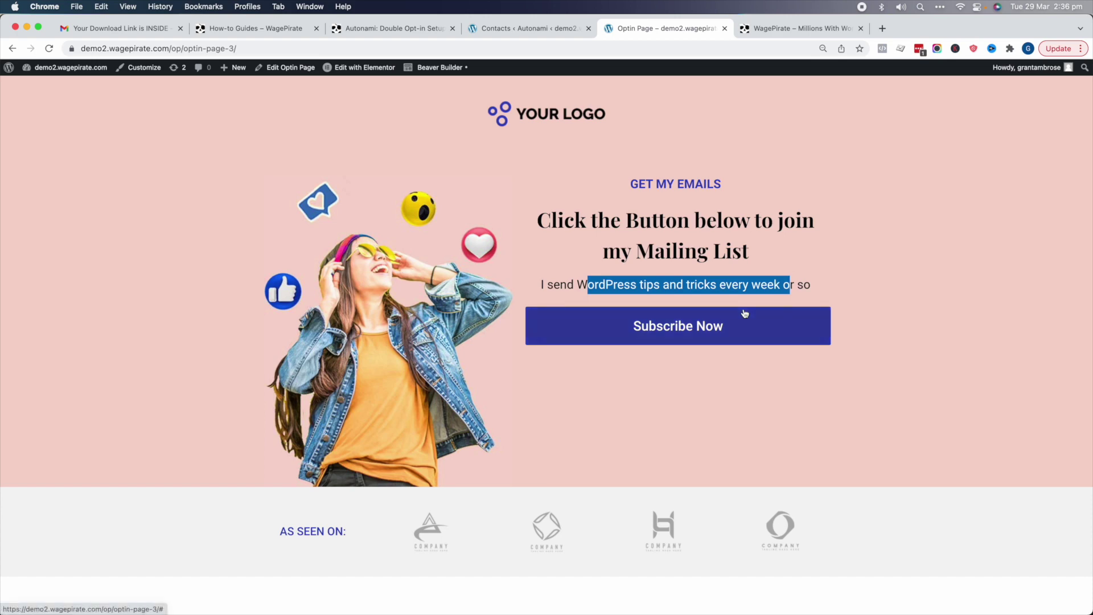
left_click(694, 335)
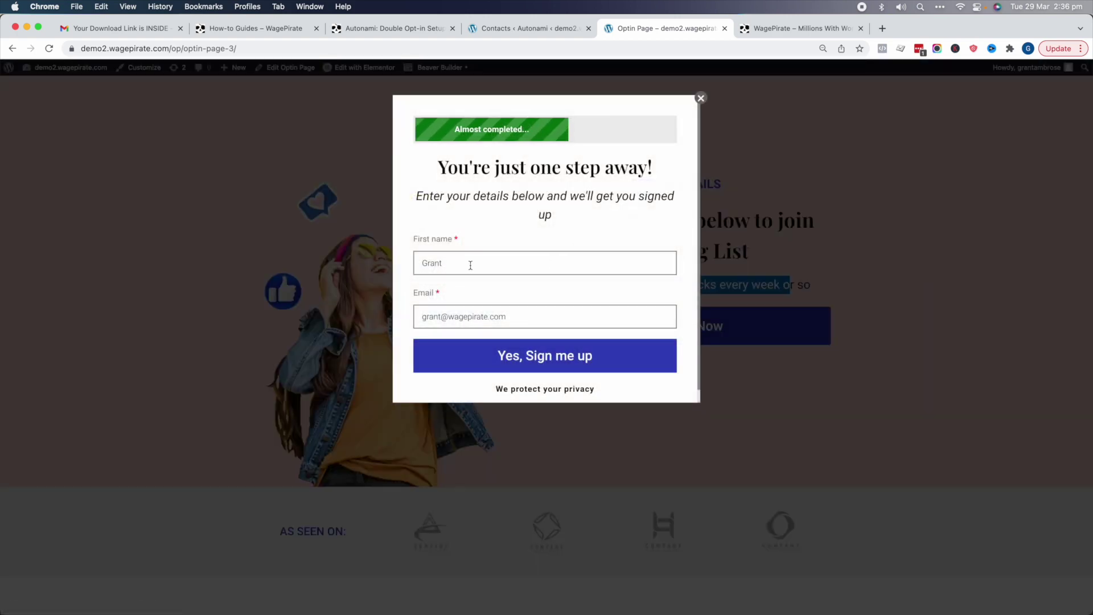
left_click(801, 124)
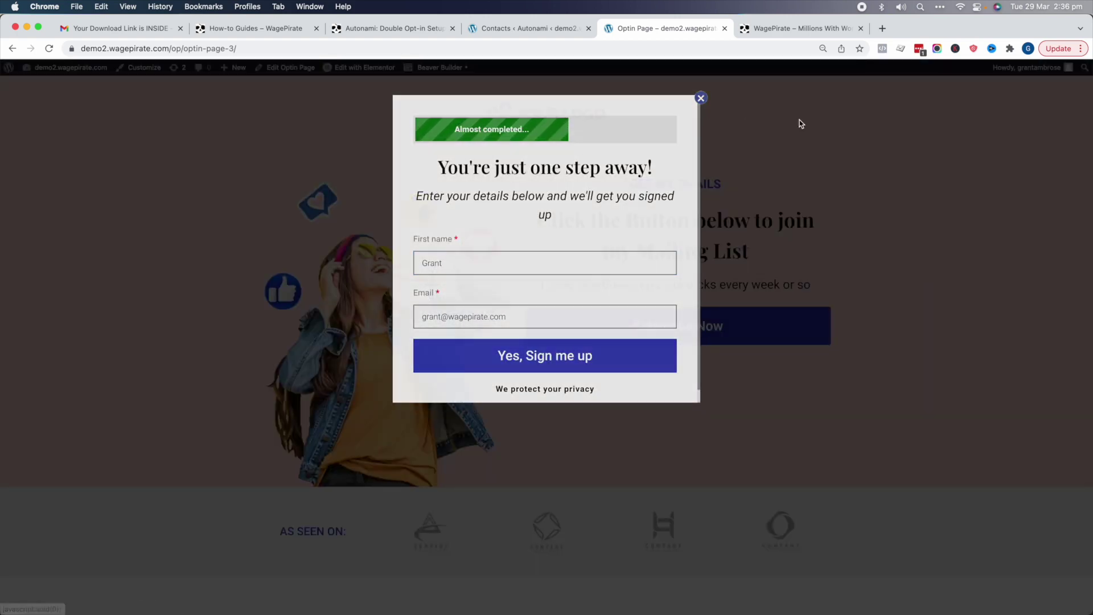
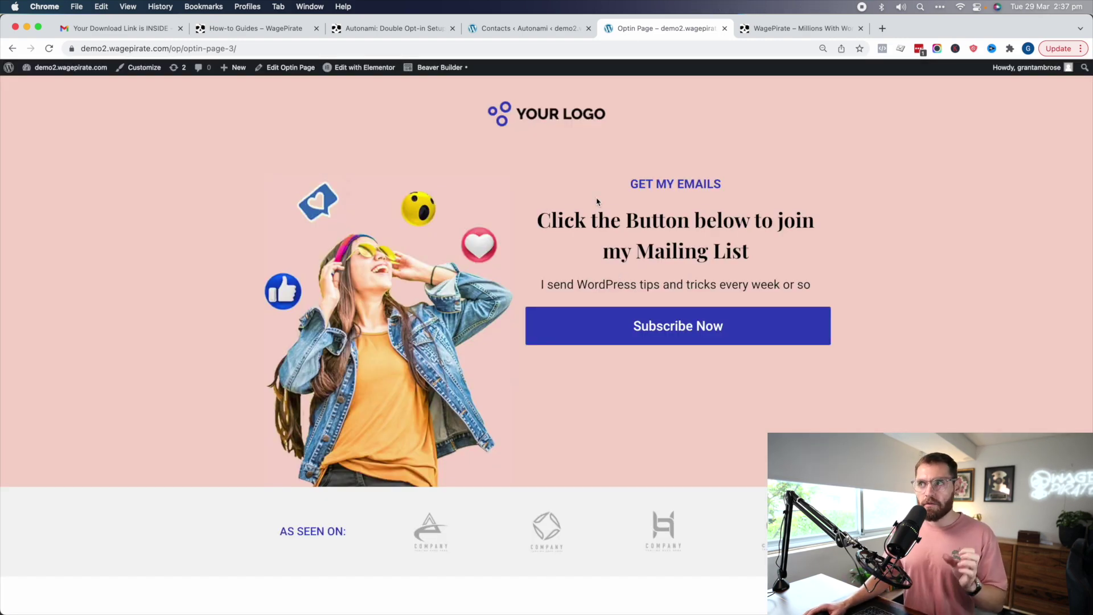
- Review the Top 10 WordPress Plugins 2022 link trigger's settings and once-per-contact note, then return to Contacts
left_click(544, 27)
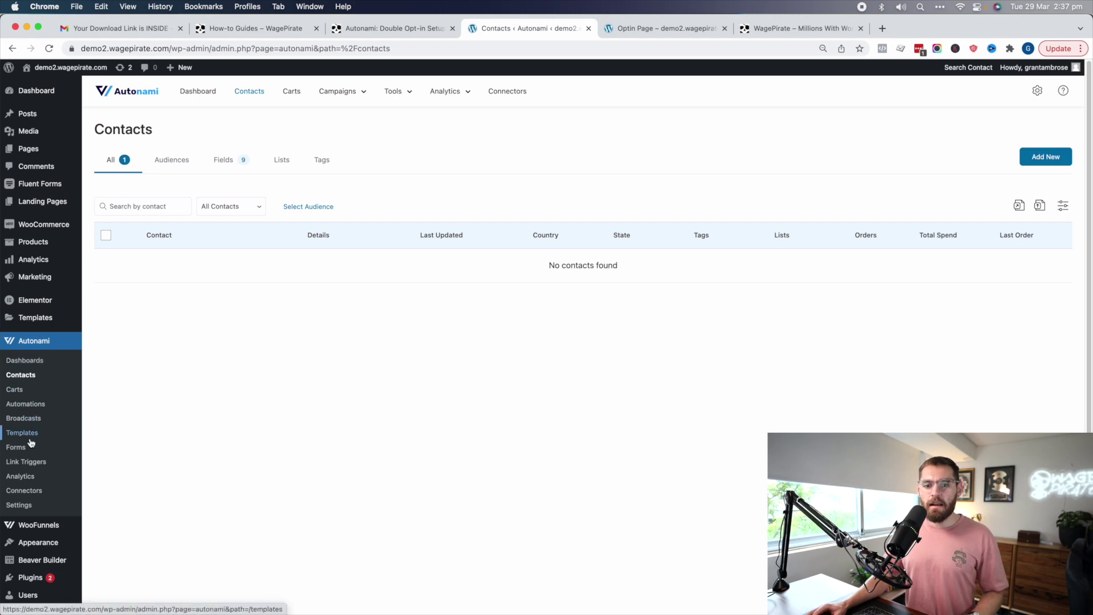
left_click(26, 461)
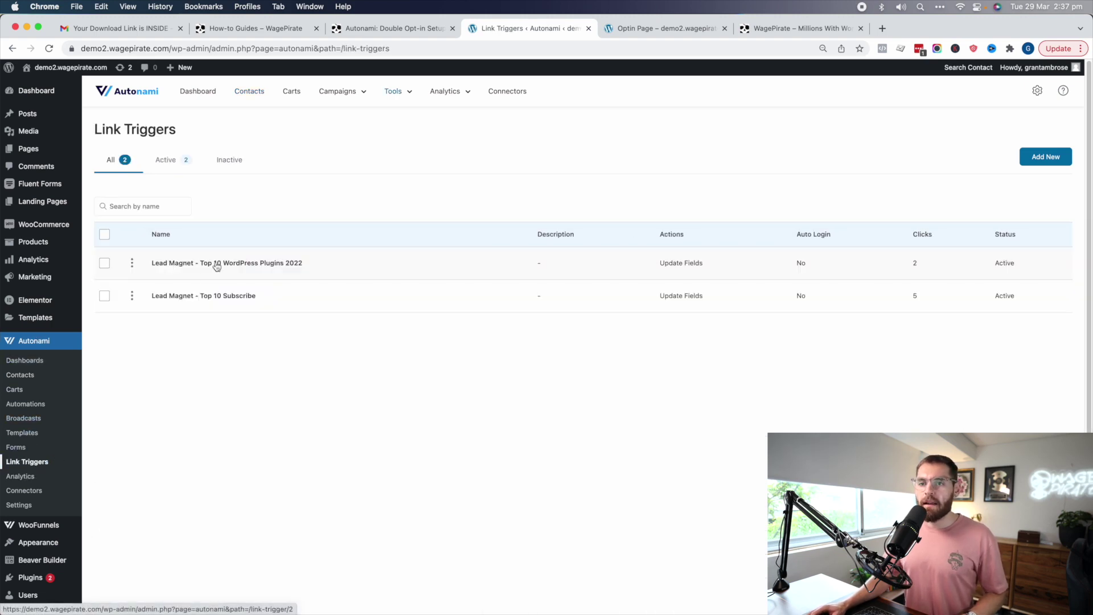
left_click(207, 262)
left_click(780, 188)
left_click(795, 228)
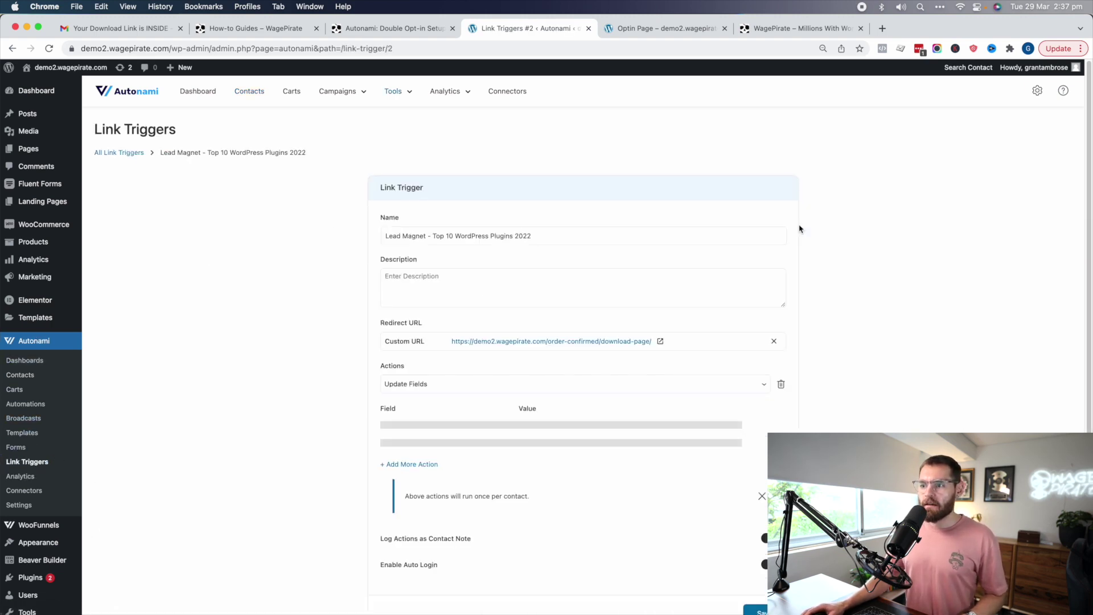
scroll(461, 409, "down", 1)
left_click_drag(405, 443, 530, 447)
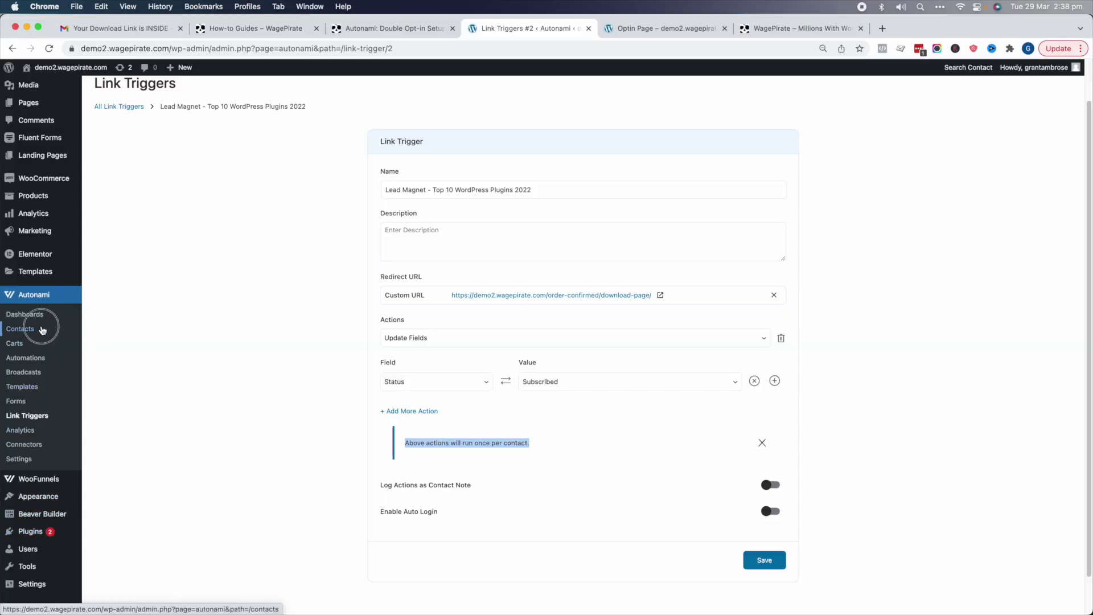
left_click(40, 336)
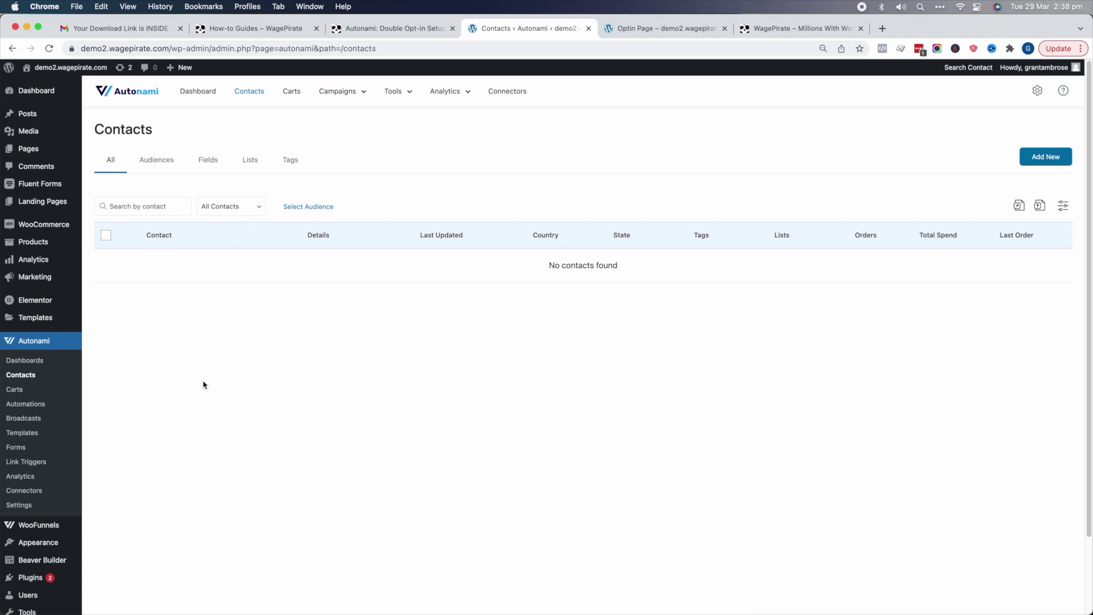
- Set the Lead Magnet automation's Form Submits trigger to the Optin Page (General Mailing List Subscribe Page) form
left_click(26, 404)
left_click(173, 291)
left_click(408, 279)
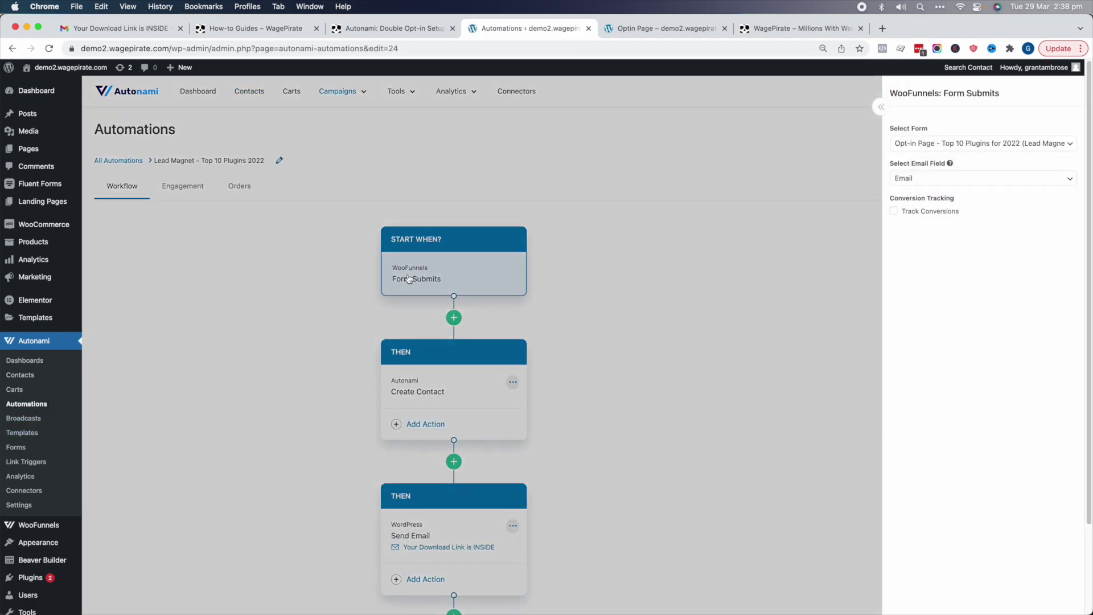
left_click(939, 144)
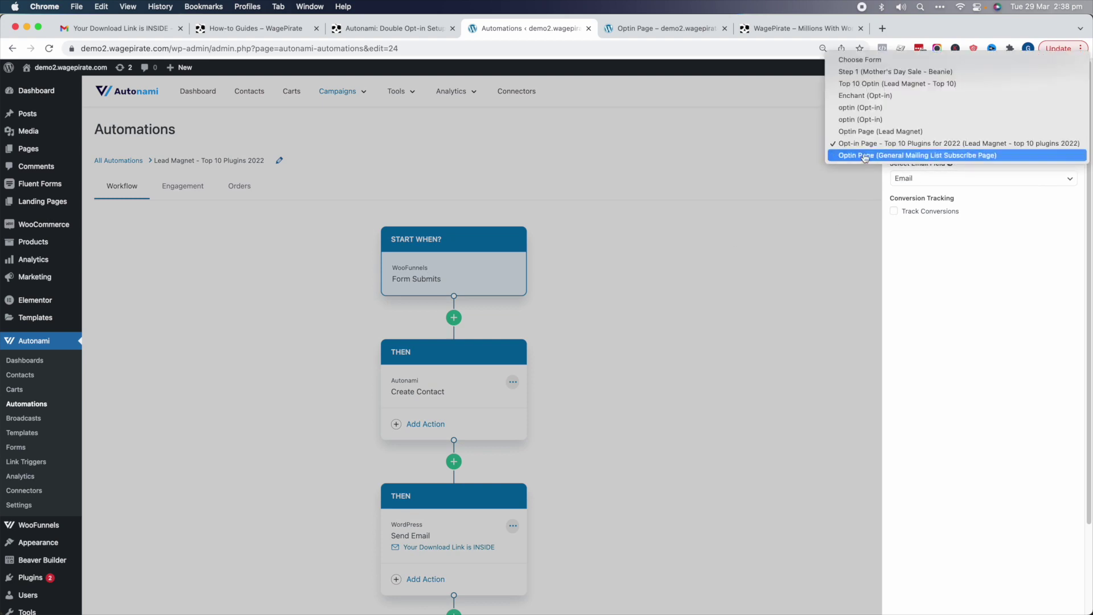
left_click(946, 155)
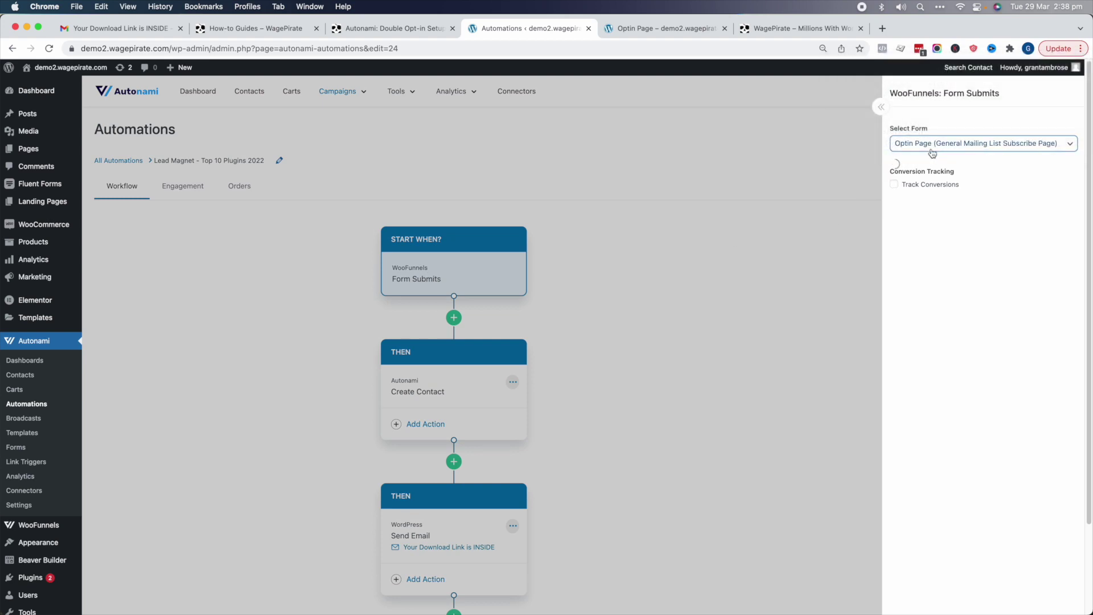
left_click(805, 192)
- Preview the optin page's sign-up popup and inspect the automation's Send Email step
left_click(632, 28)
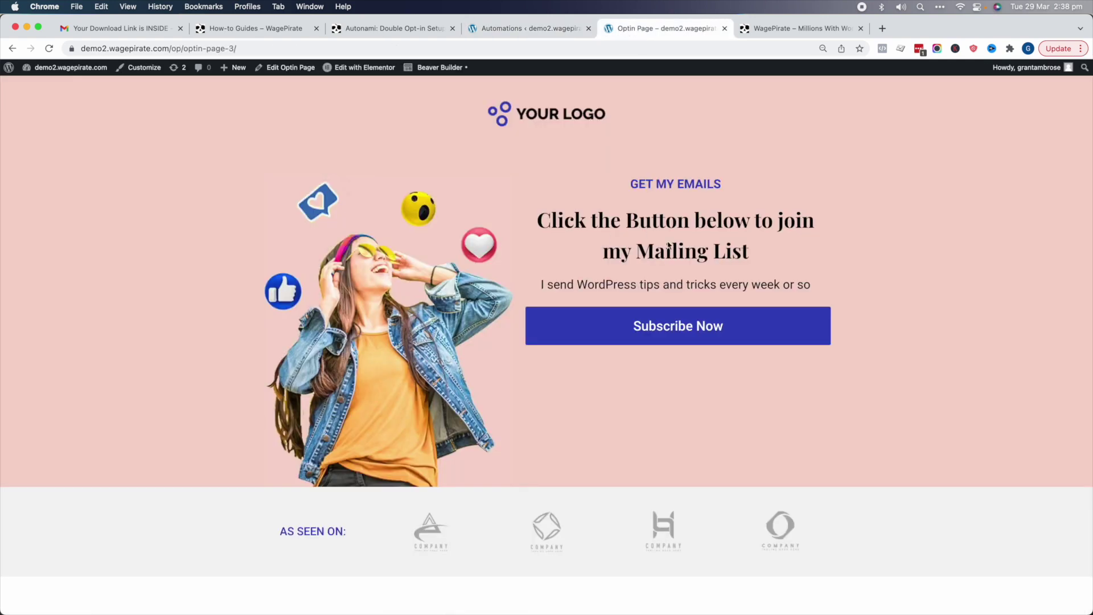
left_click(670, 322)
left_click(566, 28)
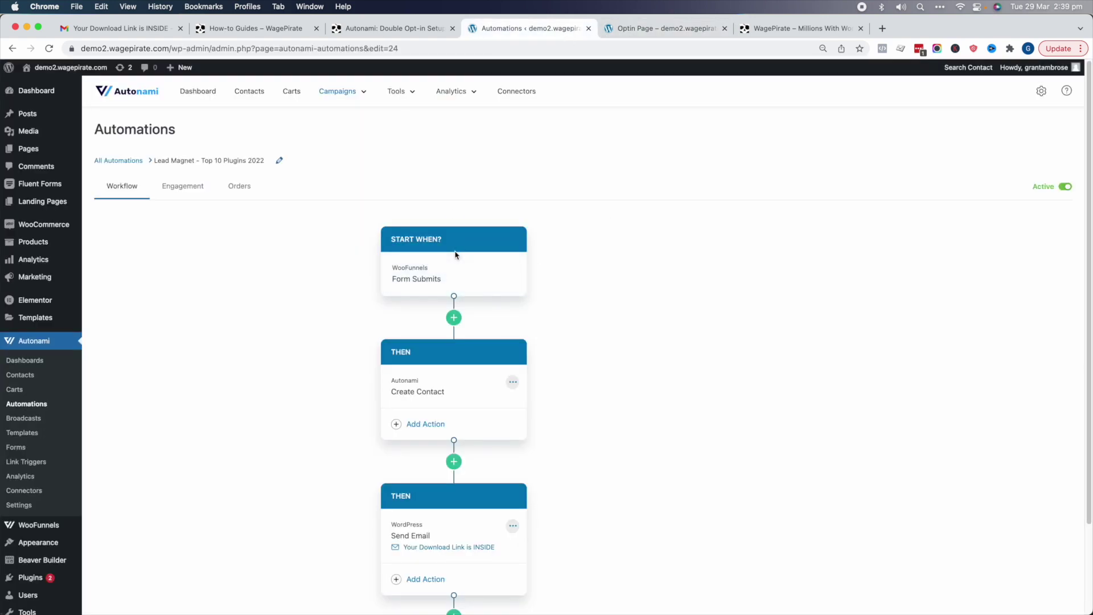
scroll(461, 433, "down", 2)
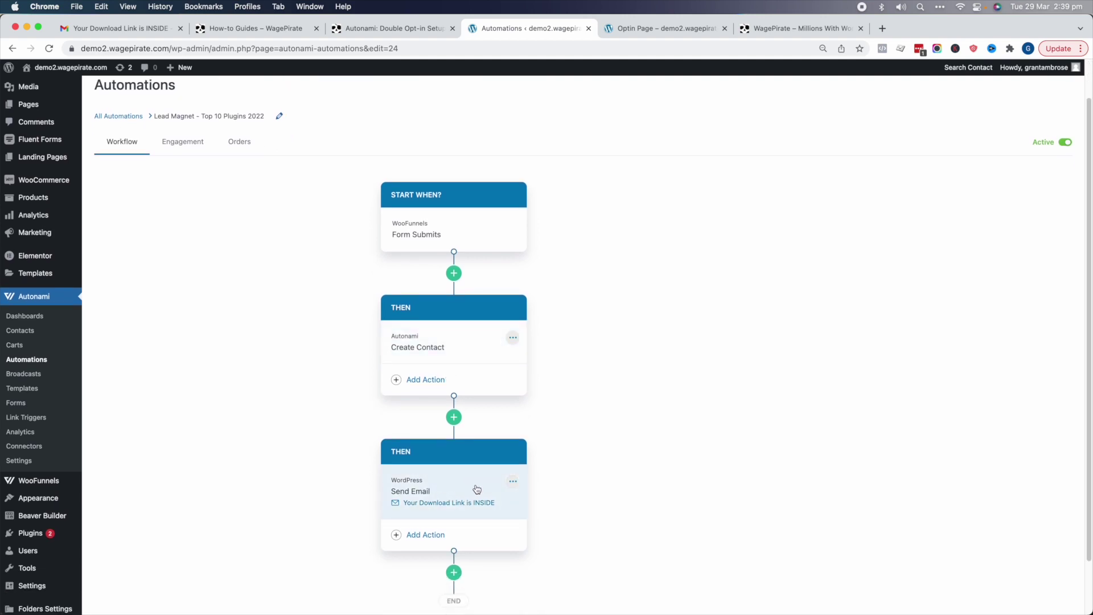
left_click(457, 493)
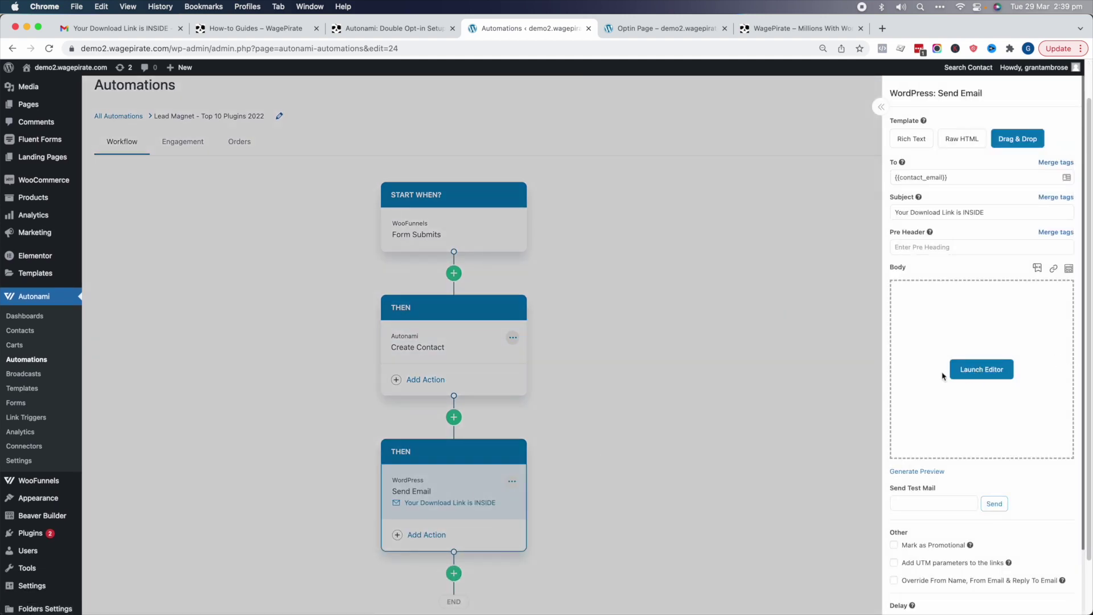
left_click(720, 226)
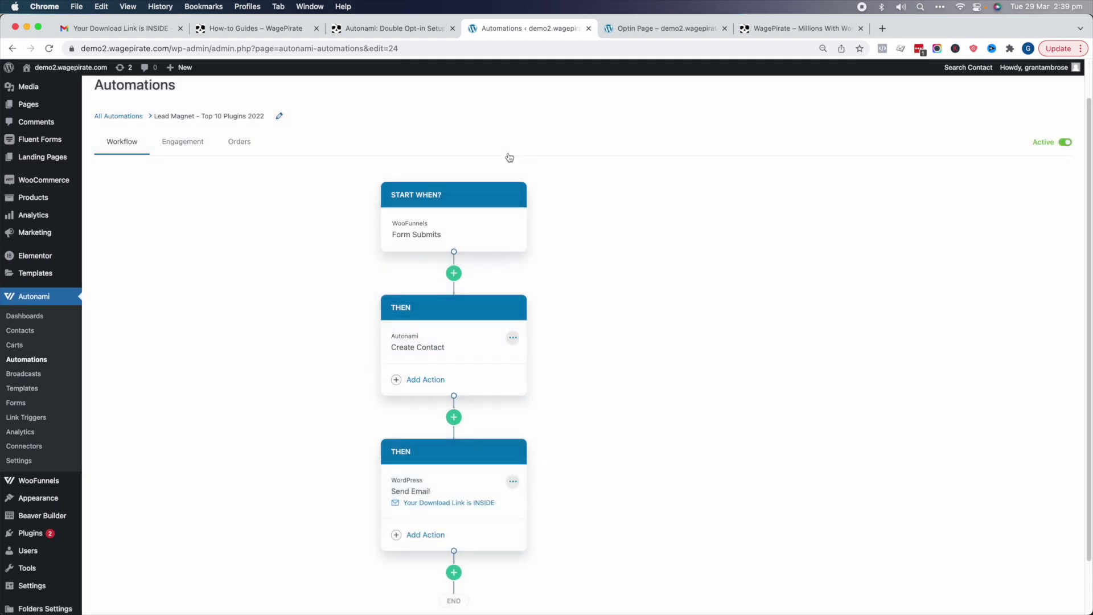
left_click(695, 30)
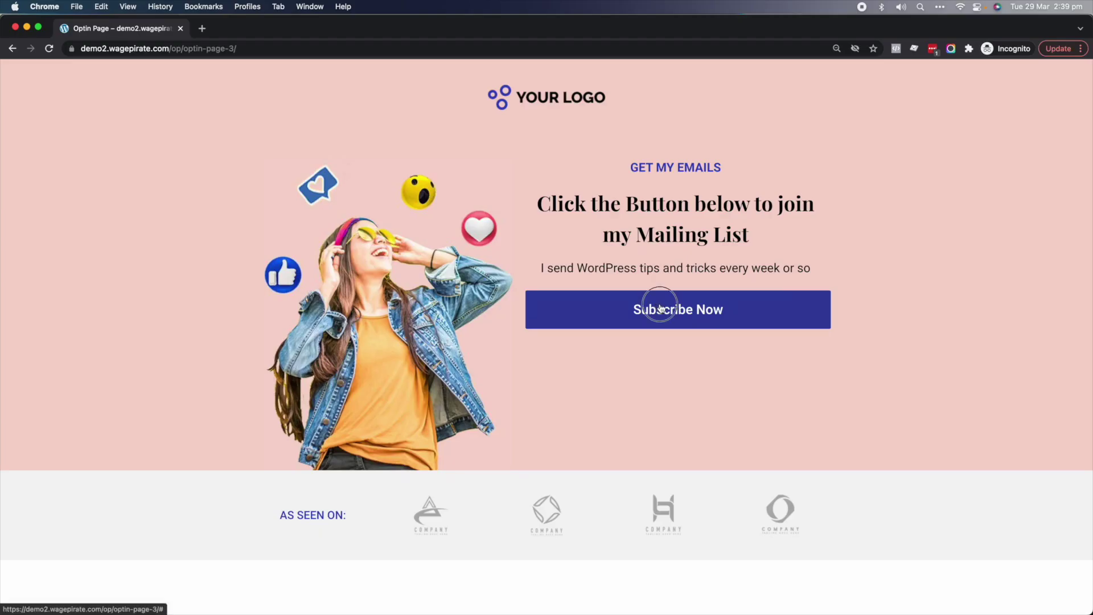
- In the private window, sign up with a first name and email via Subscribe Now, reaching 'Please check your Inbox!'
left_click(659, 302)
left_click(523, 263)
left_click(512, 287)
left_click(558, 358)
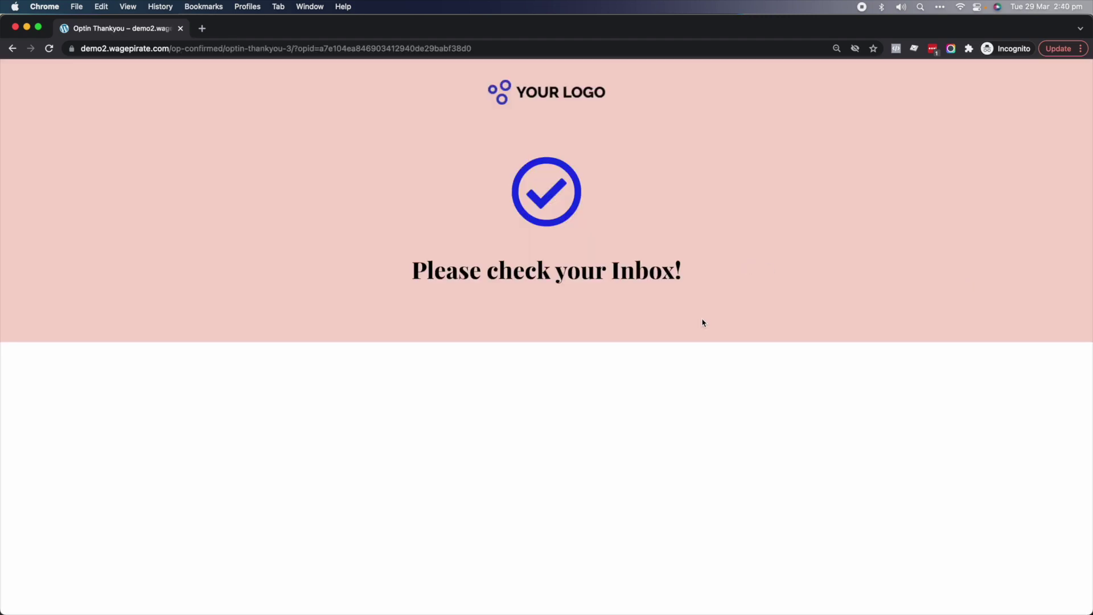
left_click_drag(434, 271, 681, 273)
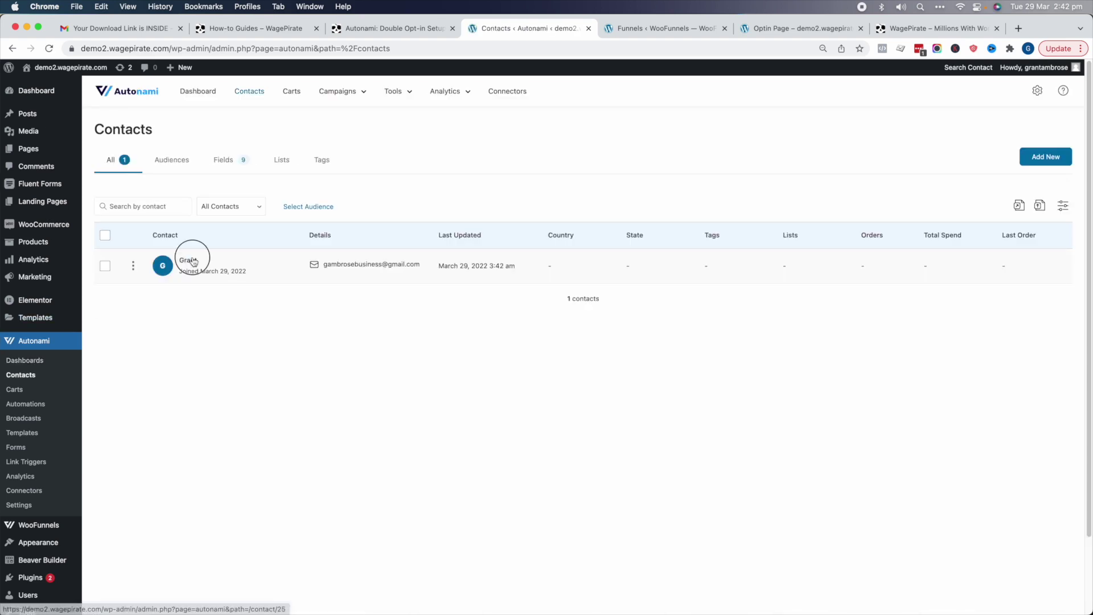
- Confirm the new contact is Unverified, then follow the Download Now link in the email
left_click(189, 259)
left_click_drag(211, 202, 231, 201)
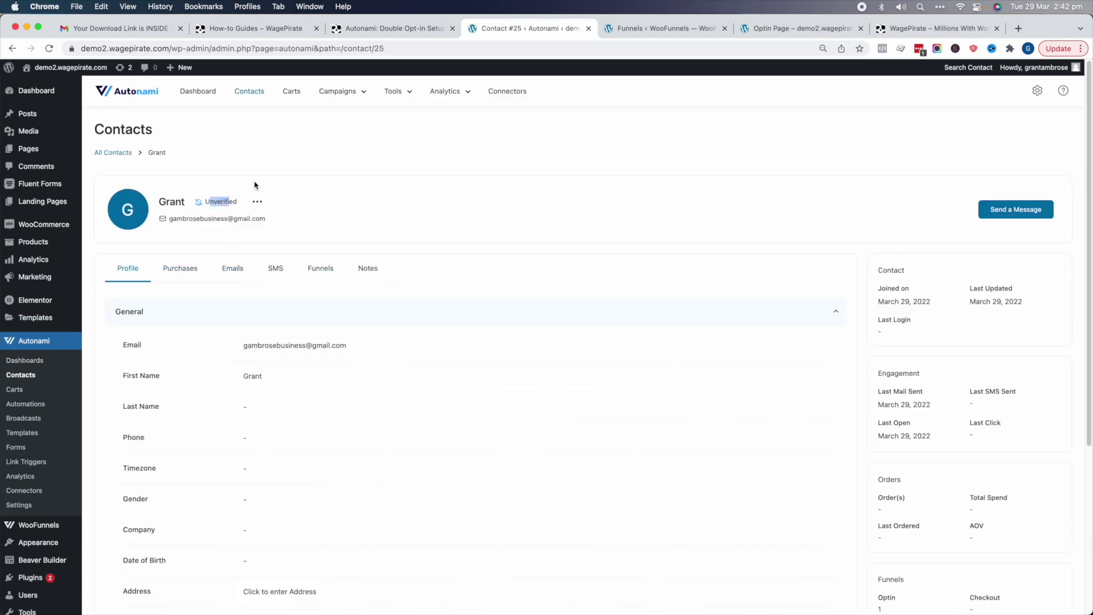
key("super+1")
scroll(655, 438, "down", 5)
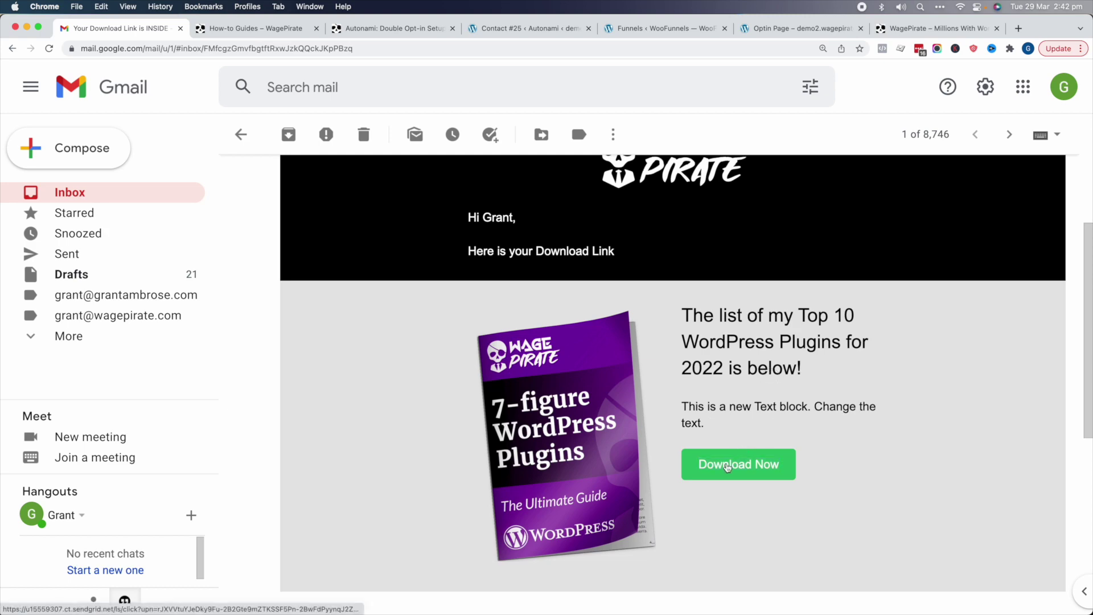
left_click(727, 467)
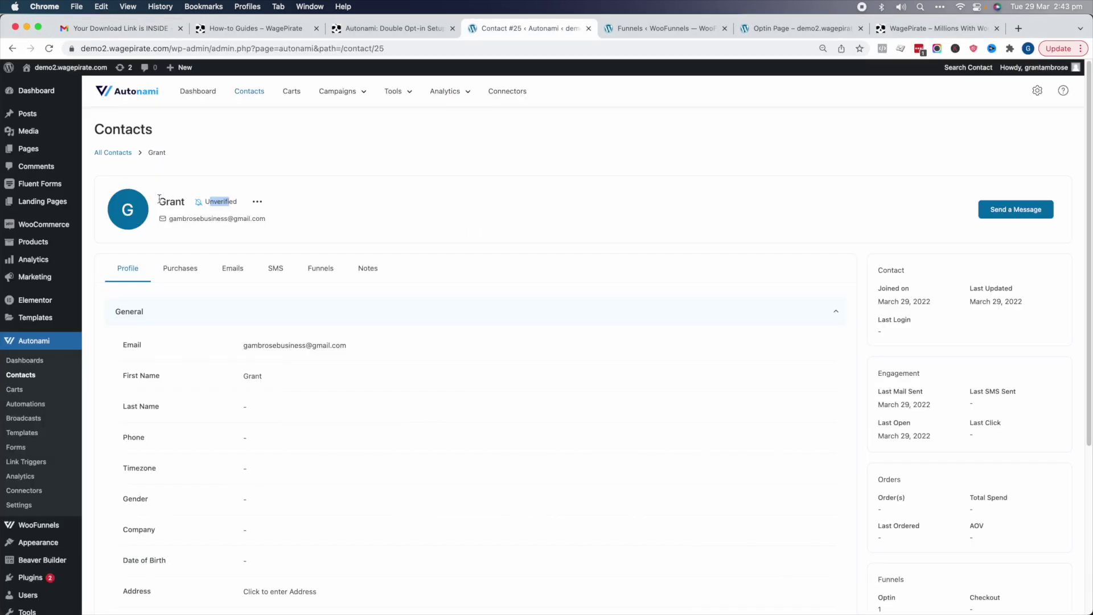
- Reload the contact profile and set the test contact to Unsubscribed
key("super+r")
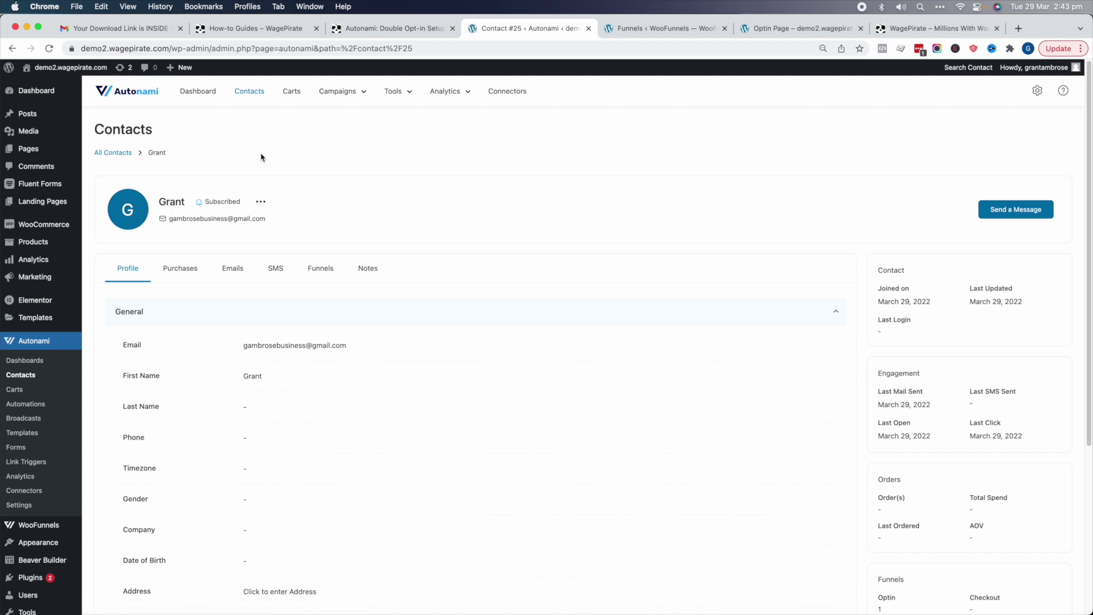
left_click(261, 202)
left_click(301, 220)
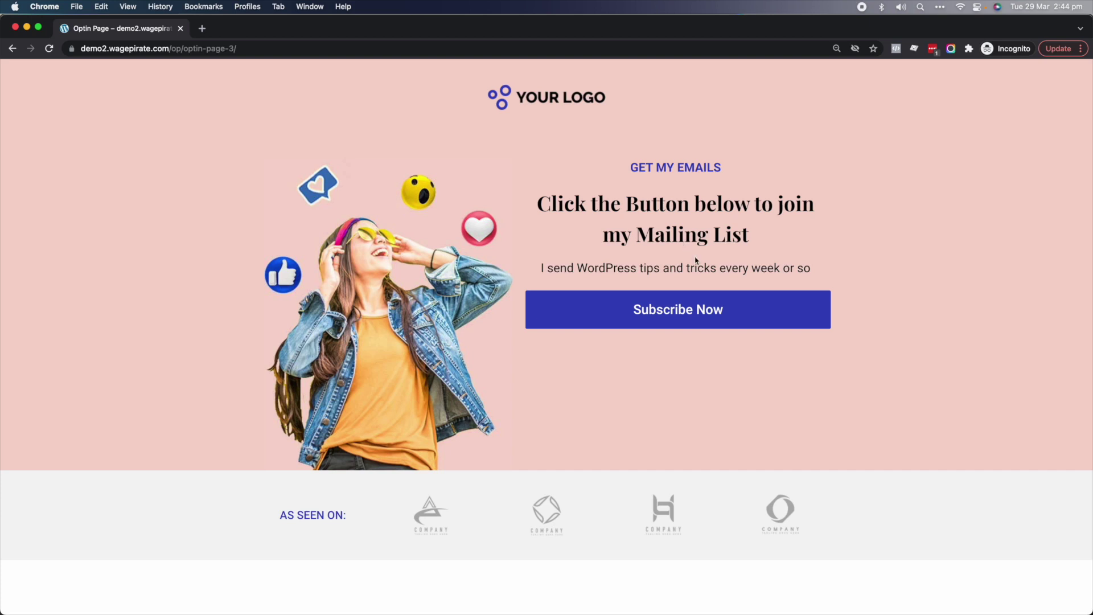
- Submit the prefilled optin popup and reach the check-your-inbox page
left_click(674, 324)
left_click(543, 357)
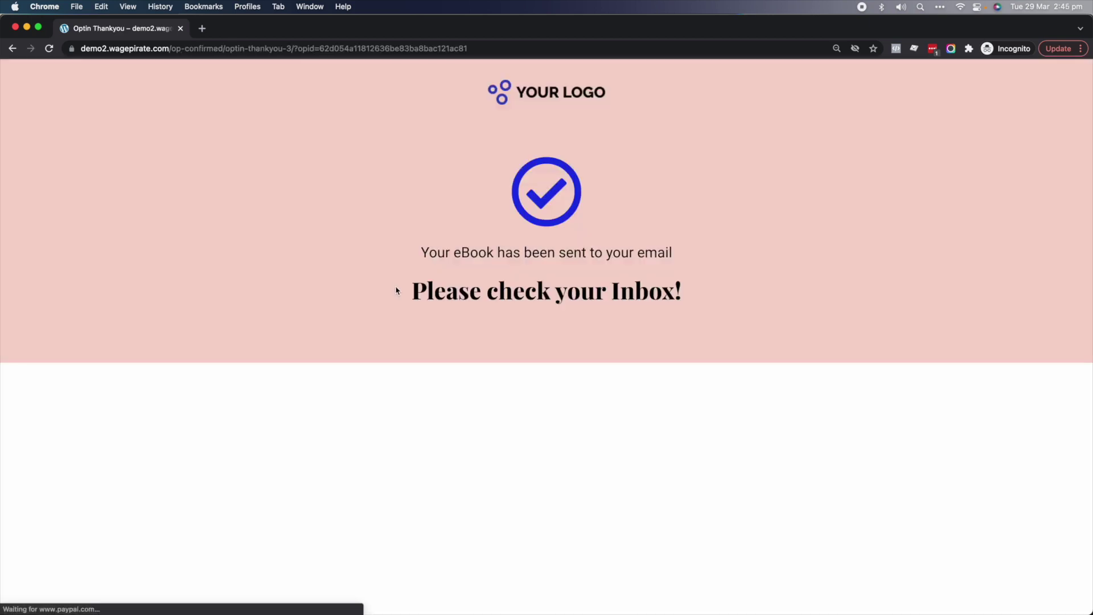
left_click_drag(395, 288, 742, 275)
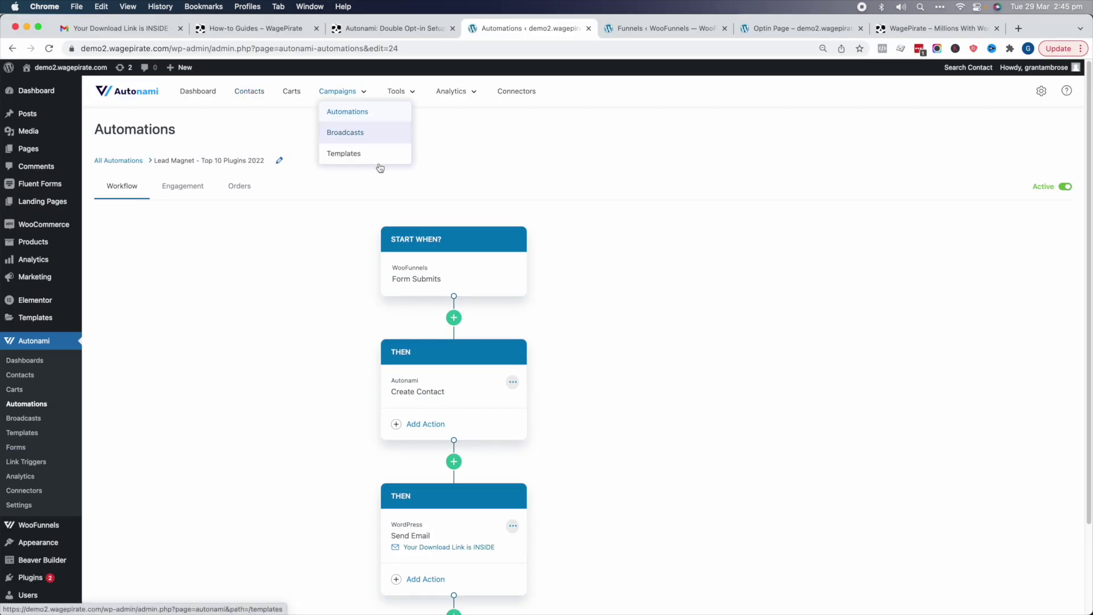
- Inspect the Lead Magnet automation's form-submit trigger and Create Contact step settings
left_click(416, 273)
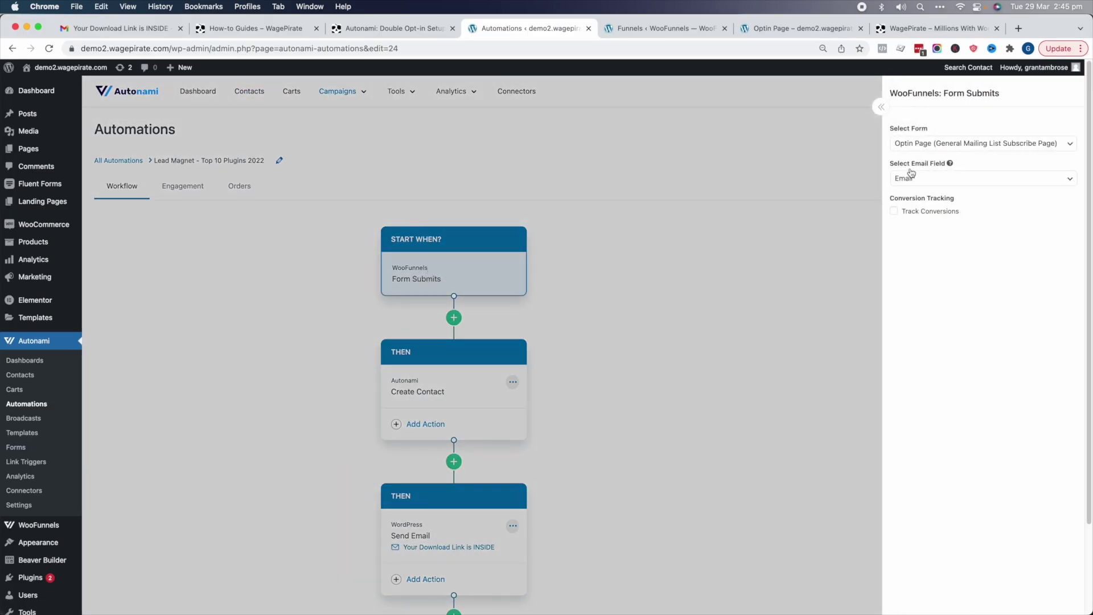
scroll(726, 356, "down", 1)
left_click(726, 356)
left_click(430, 366)
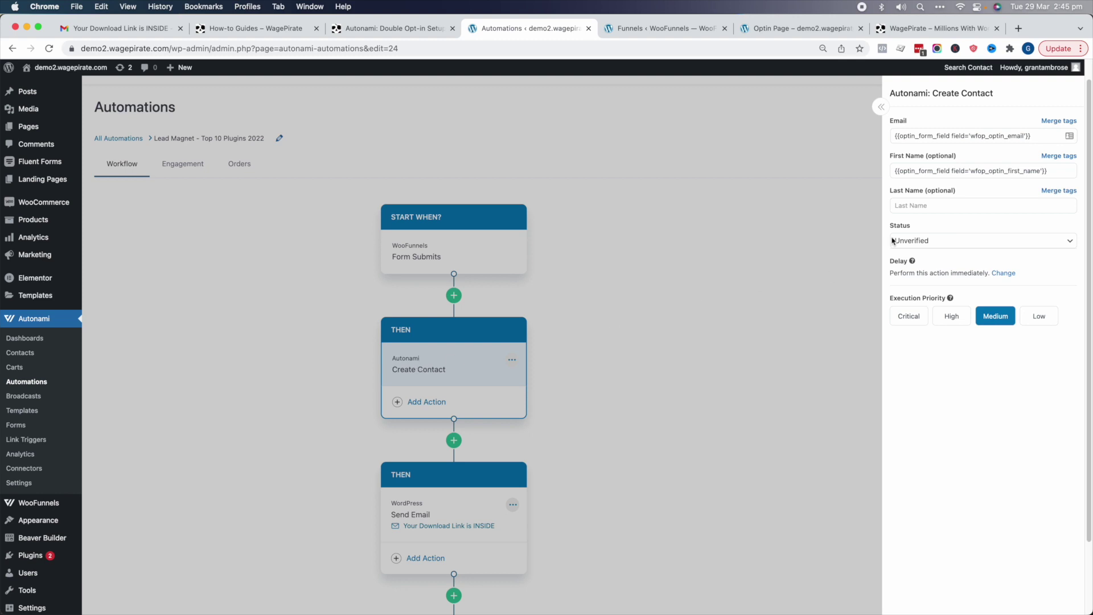
left_click(698, 264)
- Open the test contact's profile from Contacts and confirm the download email just arrived
left_click(20, 355)
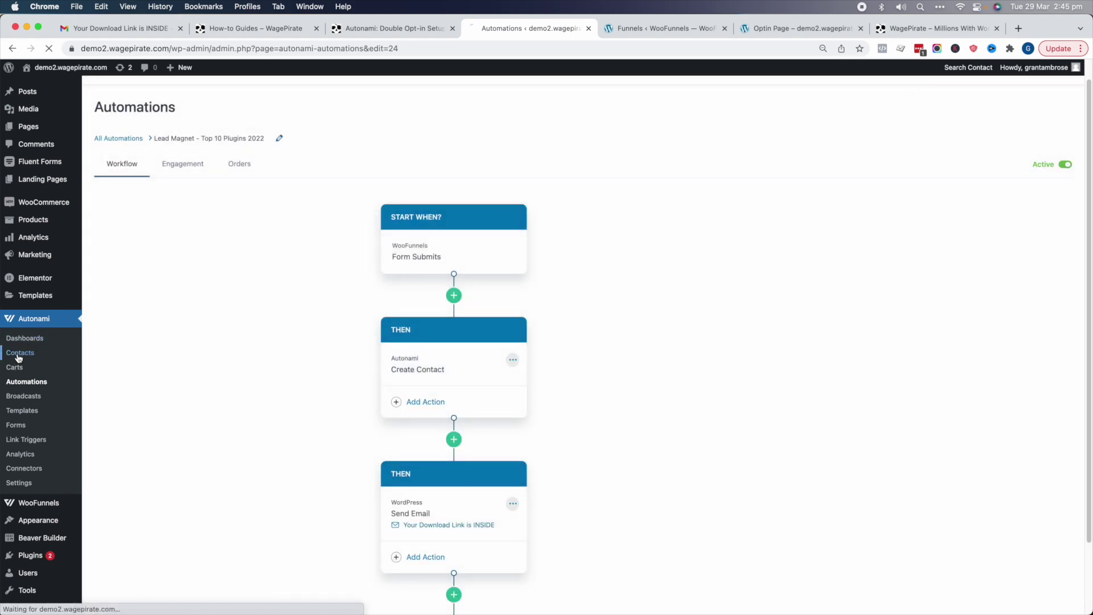
left_click(184, 262)
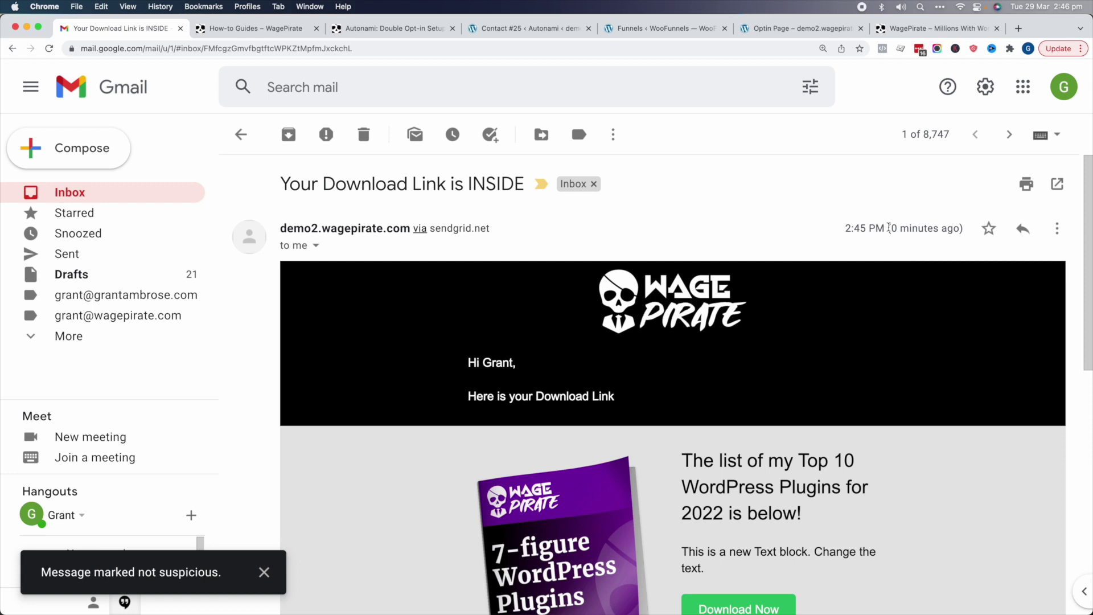
left_click_drag(889, 227, 960, 224)
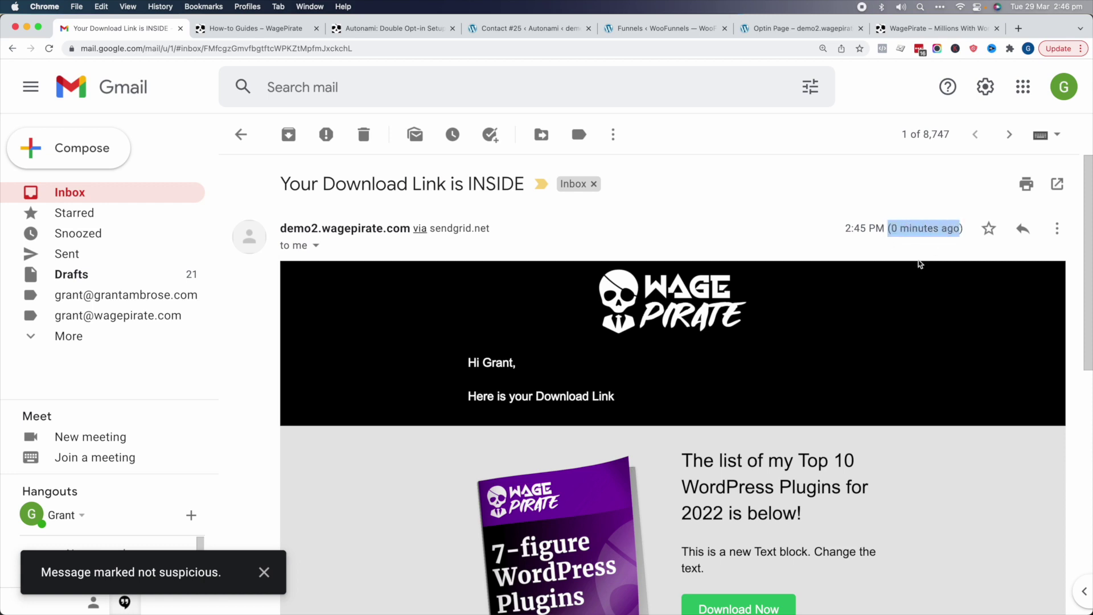
- Follow the email's Download Now link to the plugins download page
scroll(920, 264, "down", 3)
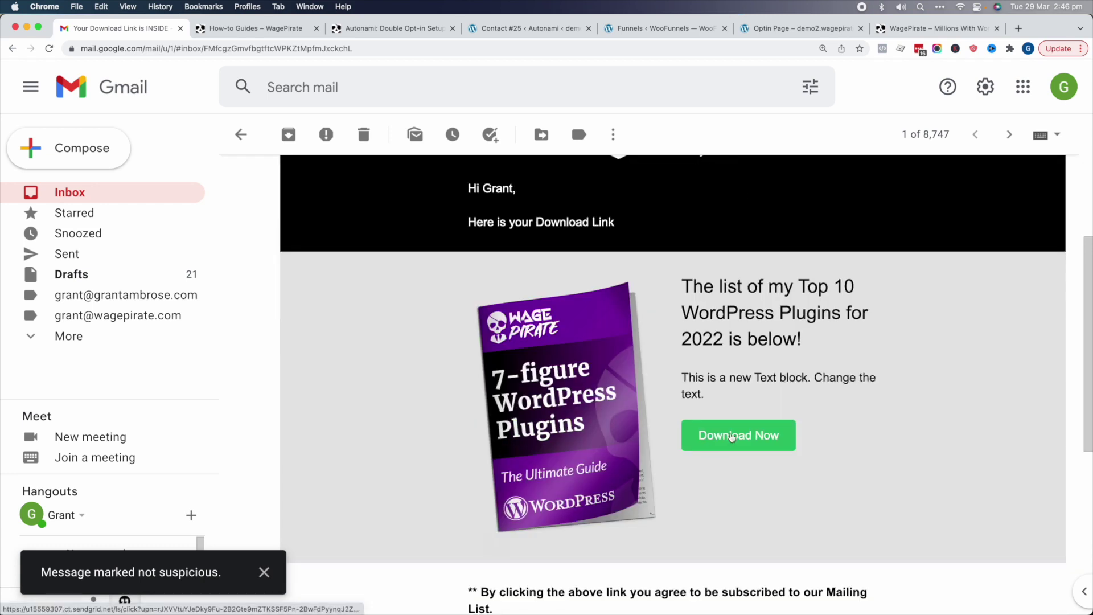
left_click(732, 437)
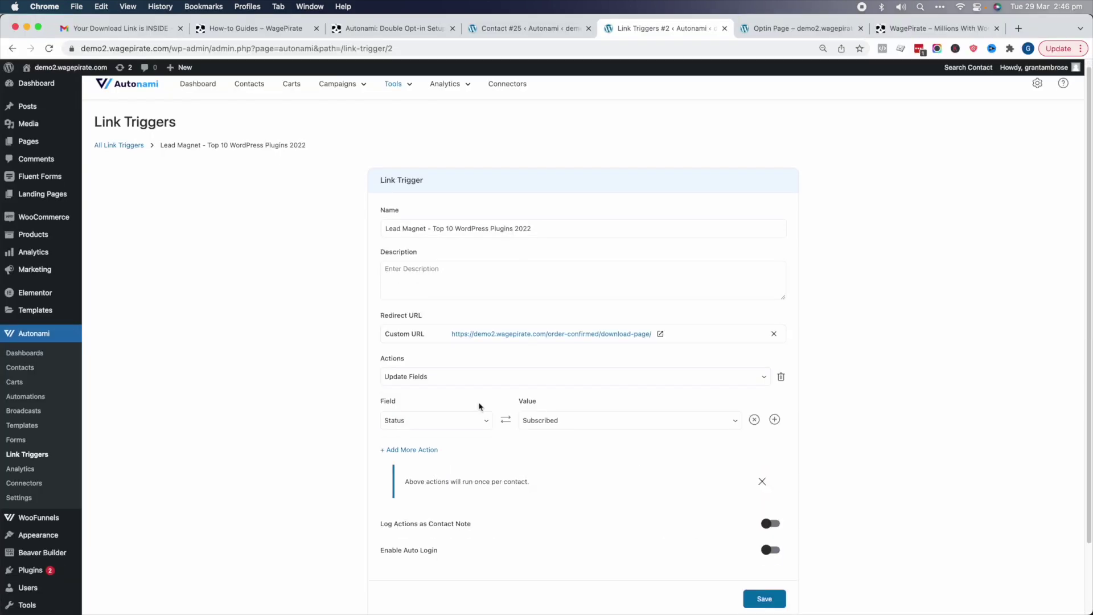
scroll(480, 406, "down", 3)
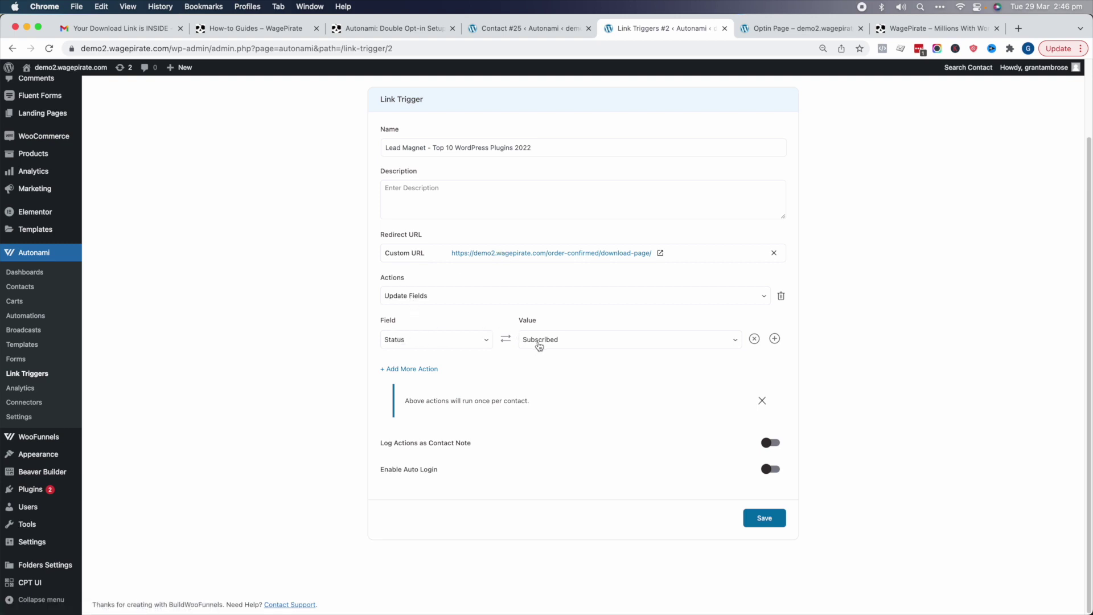
- Check the contact's subscription status and the link trigger's once-per-contact note
left_click(530, 29)
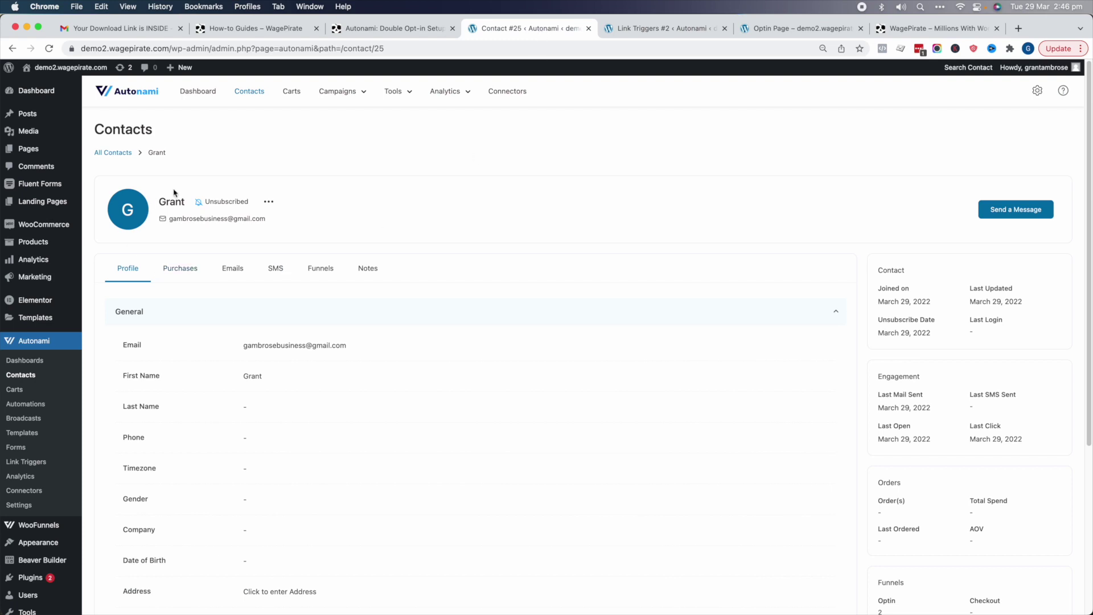
left_click(213, 203)
left_click(653, 29)
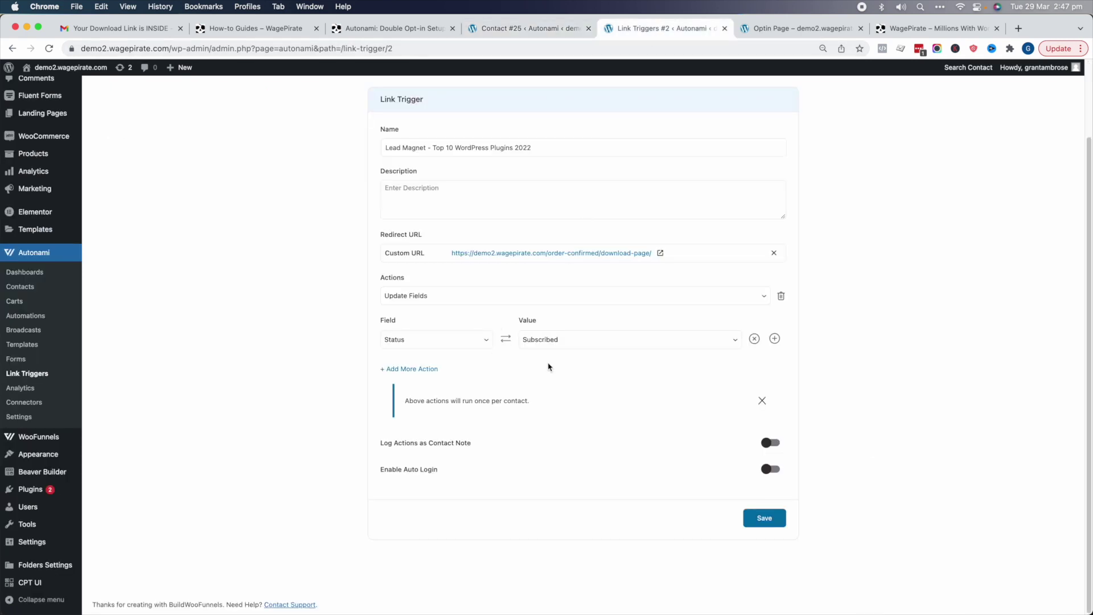
left_click_drag(552, 400, 407, 402)
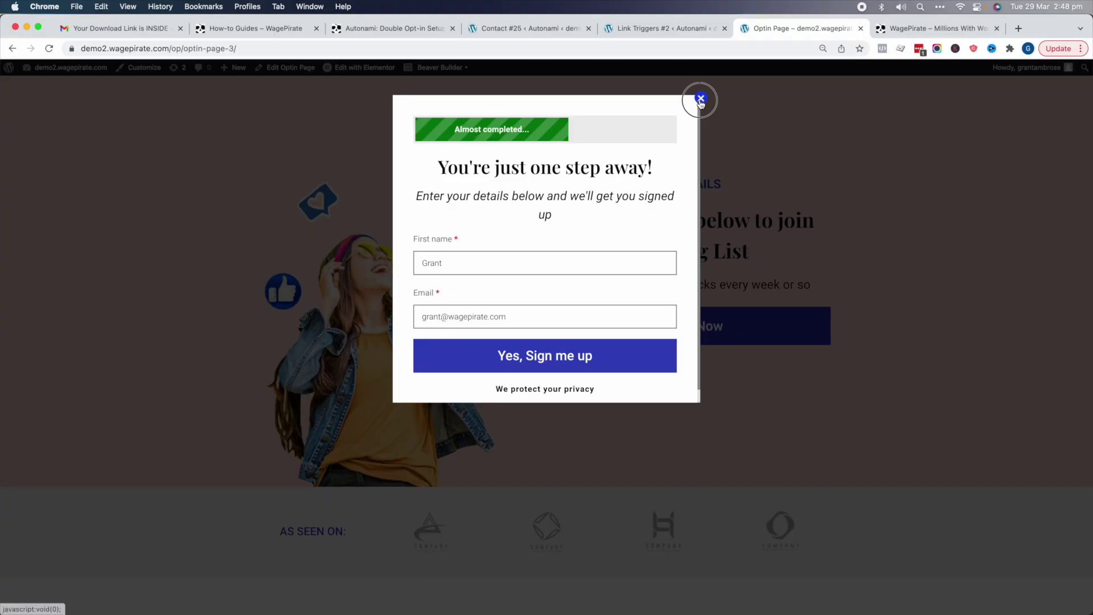
- Close the signup popup with its X
left_click(699, 99)
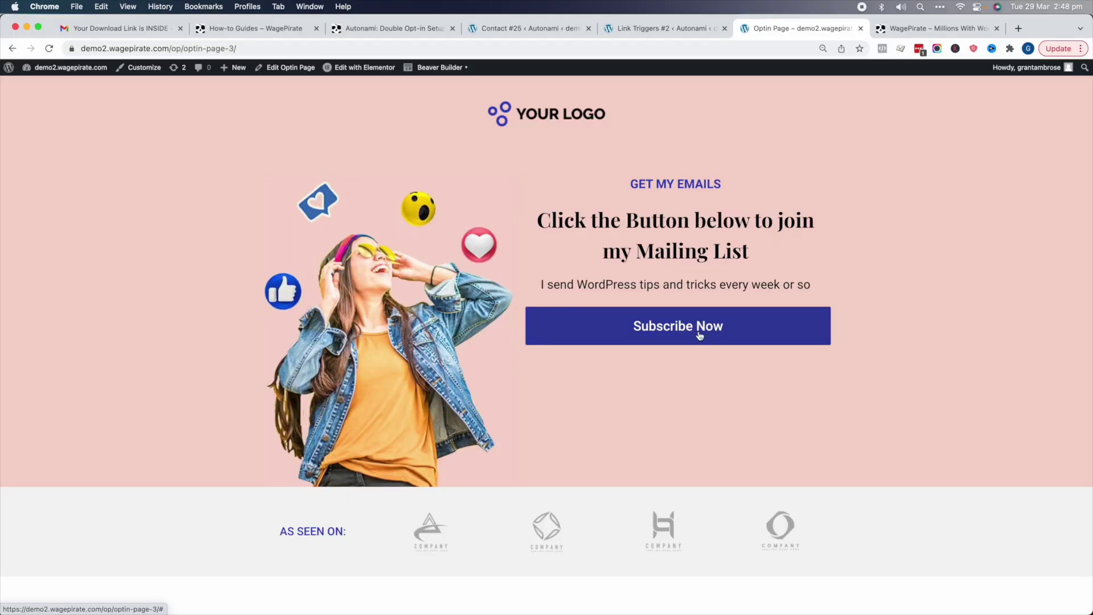
- Resubmit the optin form with the test Gmail address and confirm the new 'Your Download Link is INSIDE' email
left_click(700, 335)
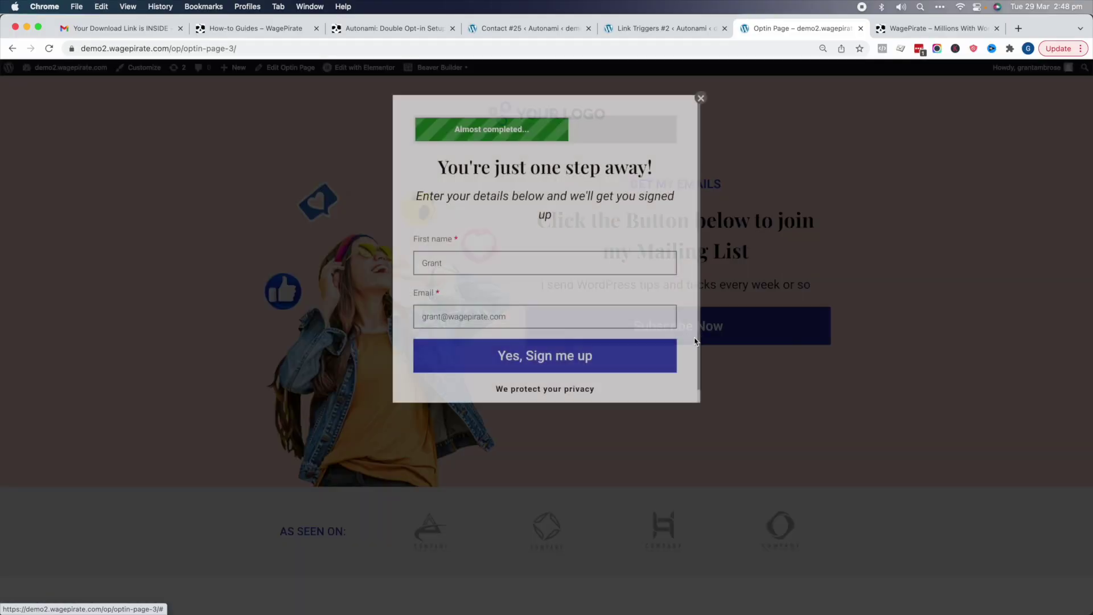
left_click(720, 110)
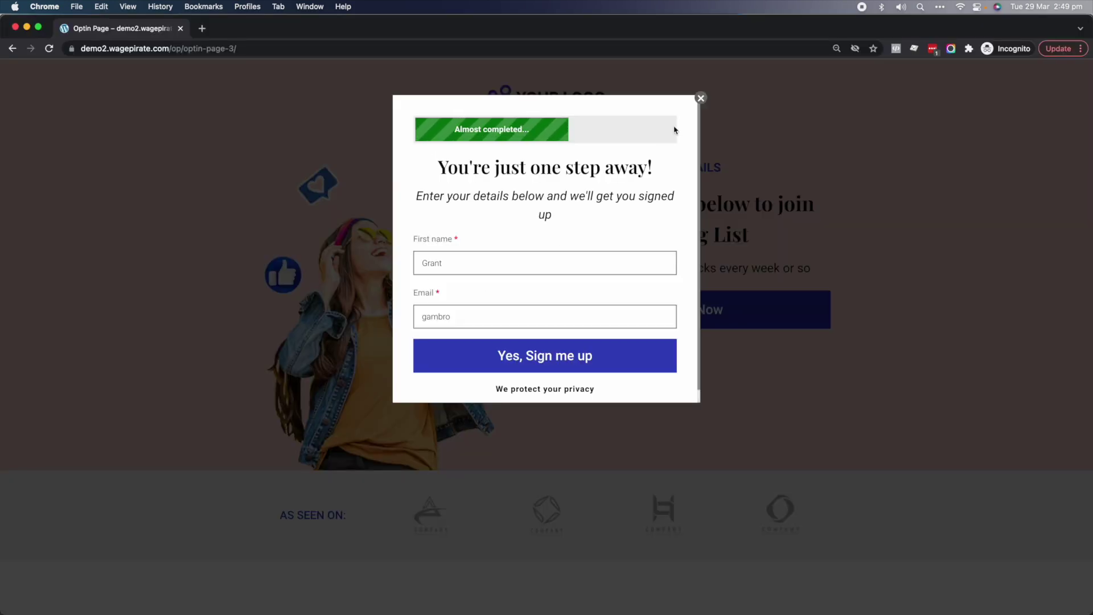
left_click(458, 322)
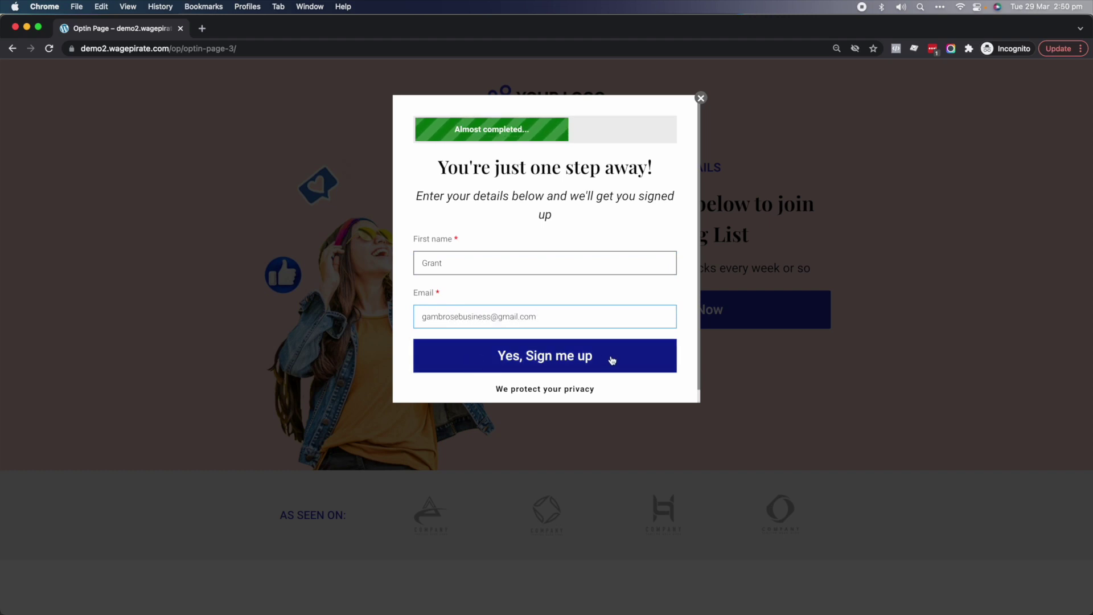
left_click(589, 358)
left_click_drag(446, 290, 702, 294)
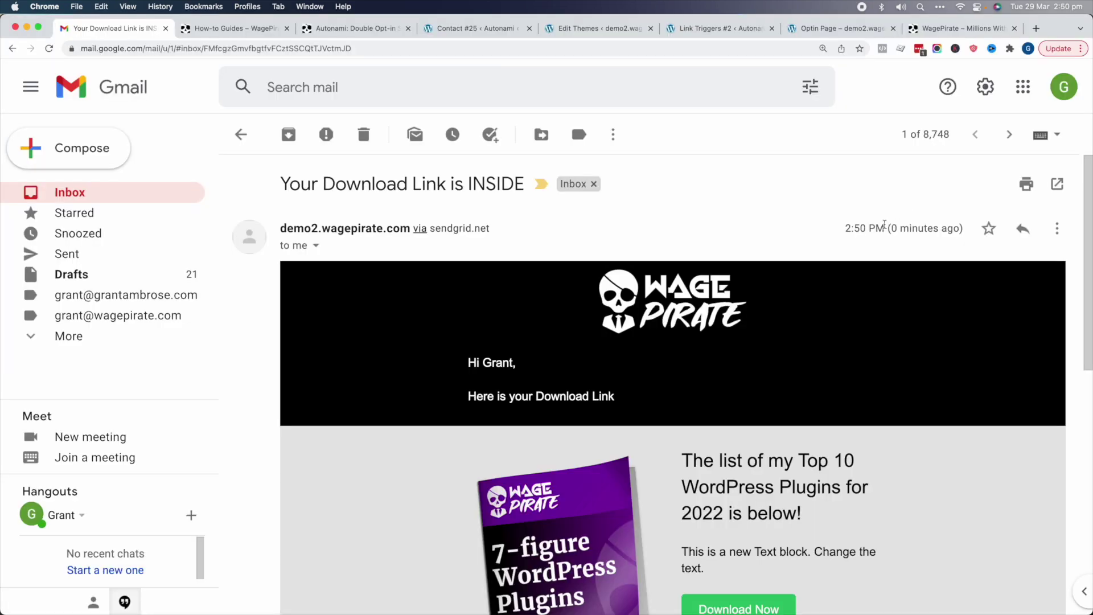
left_click_drag(884, 224, 932, 224)
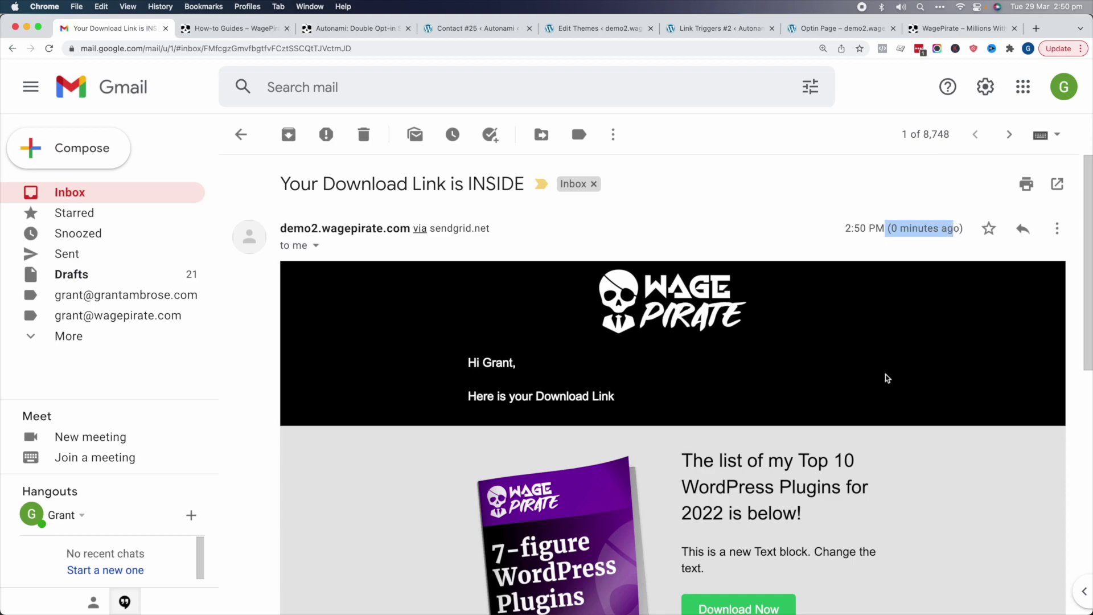